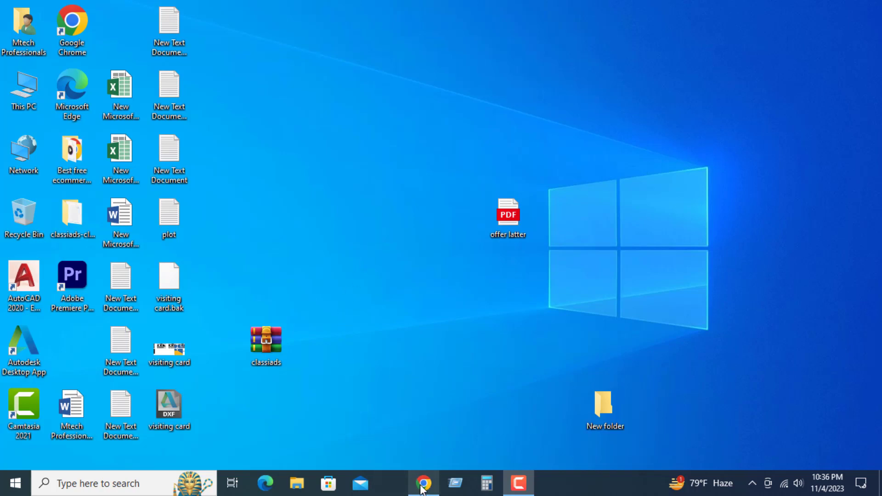
# Step: Switch to Google Chrome and open Google Forms from the list of Google apps
pyautogui.moveTo(423, 491)
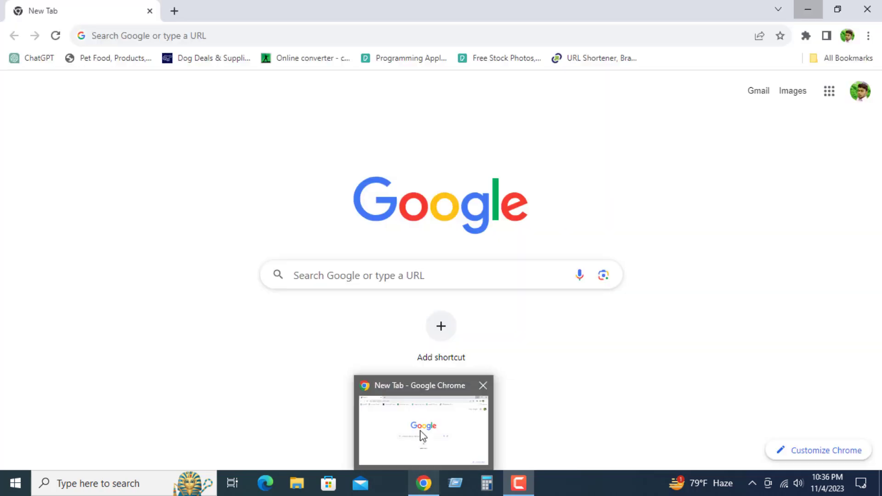
pyautogui.click(422, 435)
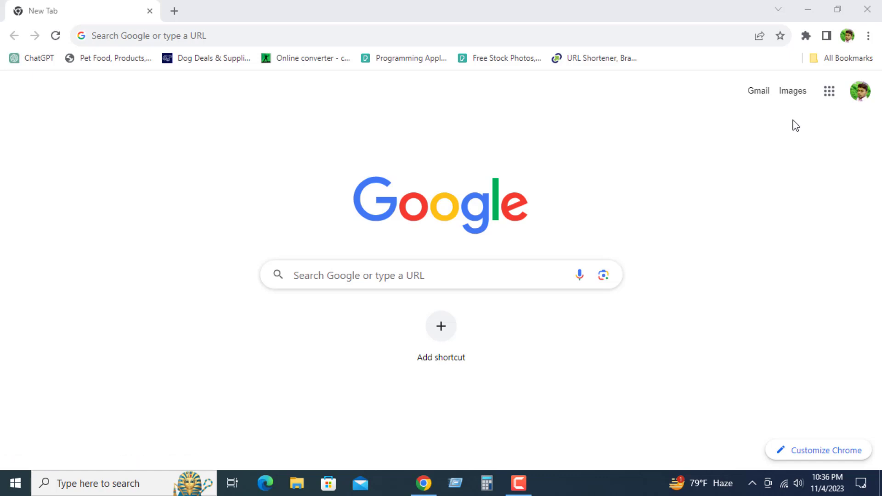
pyautogui.click(829, 94)
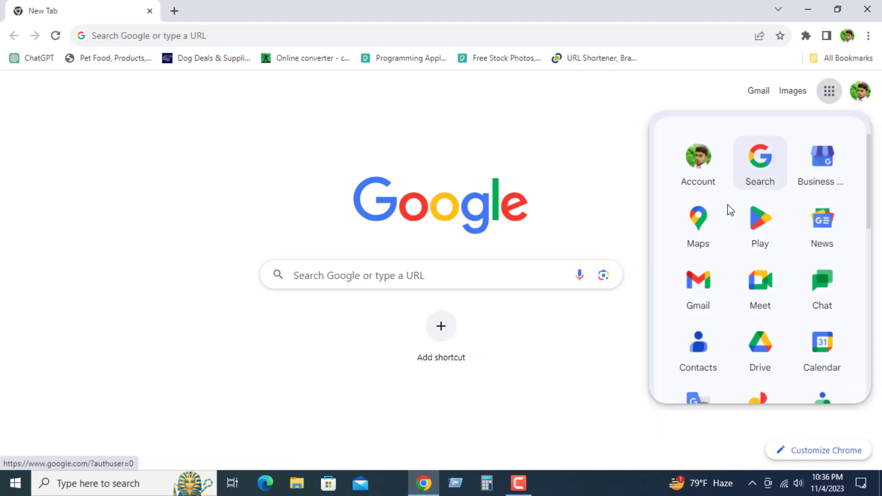
pyautogui.scroll(-10, 751, 299)
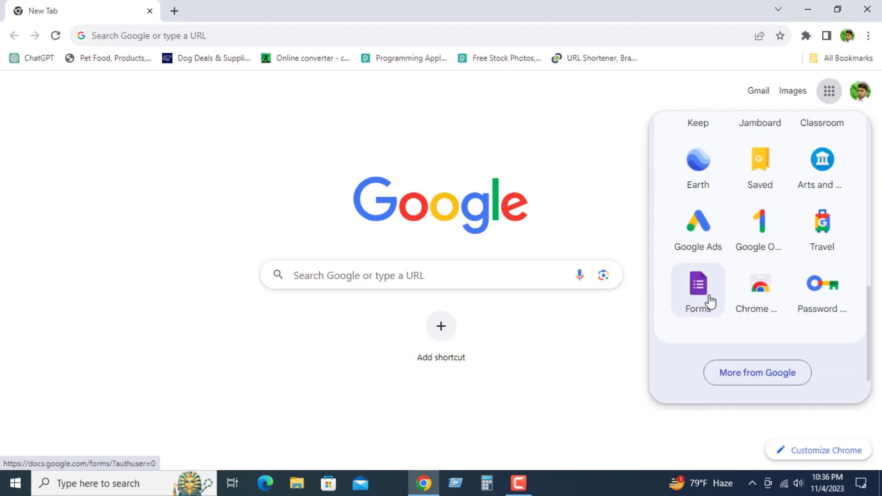
pyautogui.scroll(10, 753, 248)
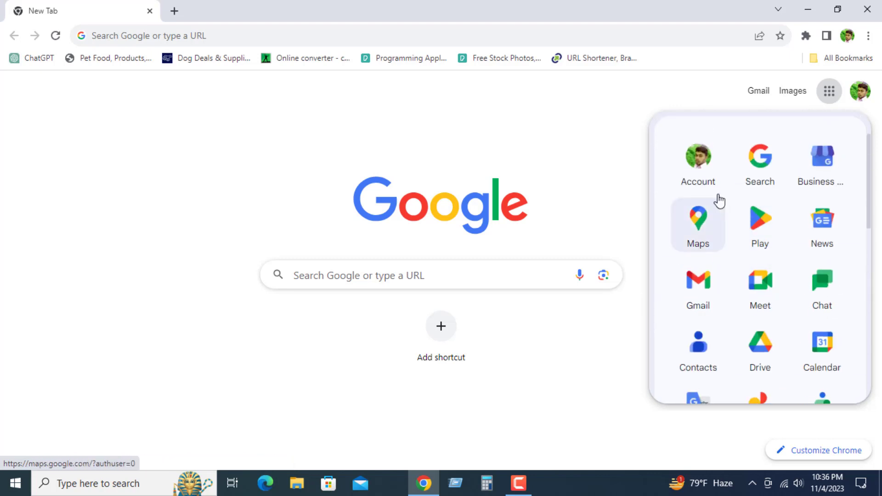
pyautogui.scroll(-5, 722, 212)
pyautogui.scroll(-5, 718, 238)
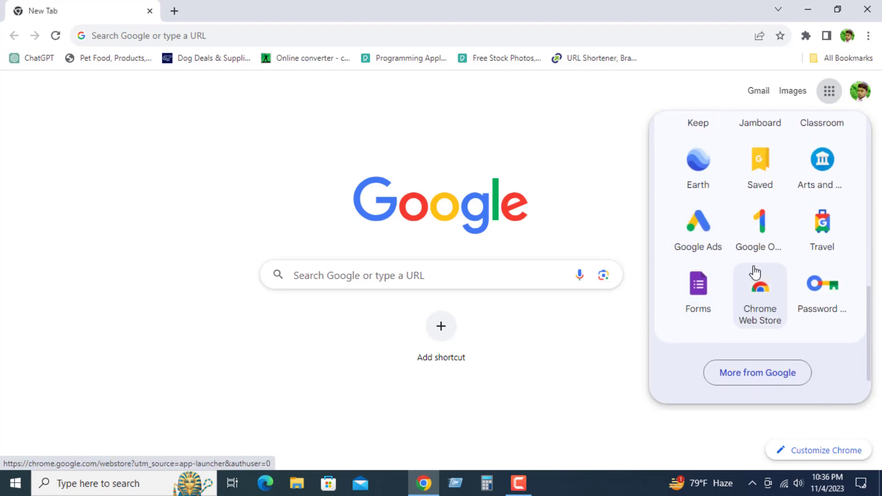
pyautogui.click(698, 295)
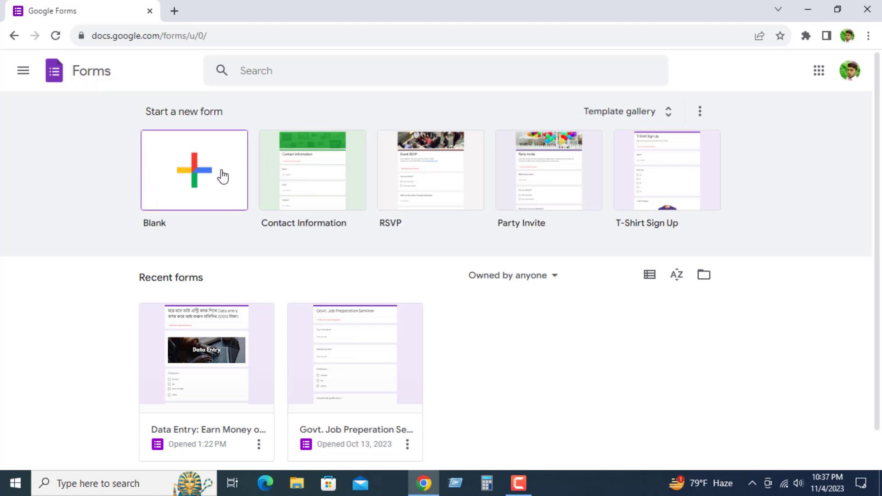
# Step: Create a blank form and replace its title with "Digital Marketing Lead Generation"
pyautogui.click(193, 175)
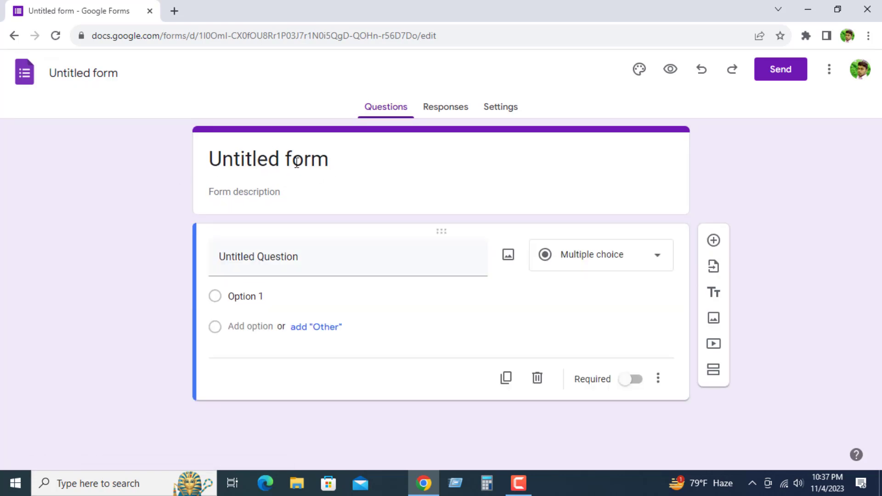
pyautogui.click(291, 161)
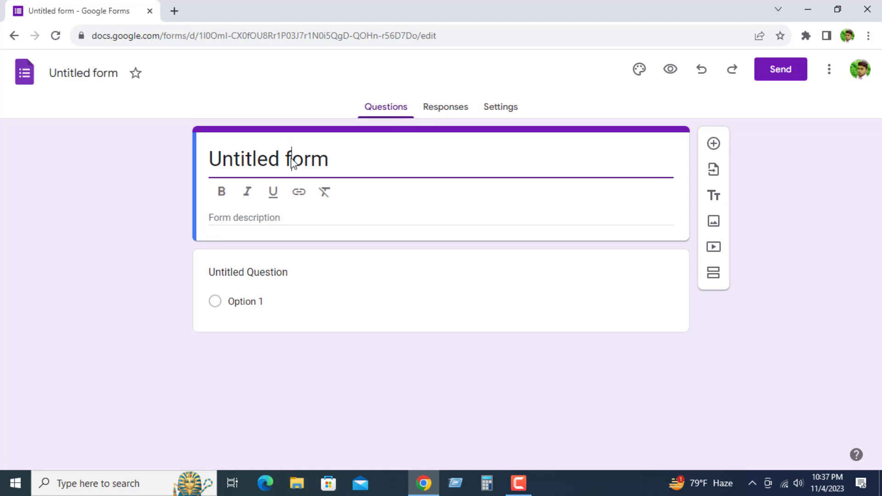
pyautogui.click(391, 162)
pyautogui.moveTo(350, 159); pyautogui.dragTo(2, 106)
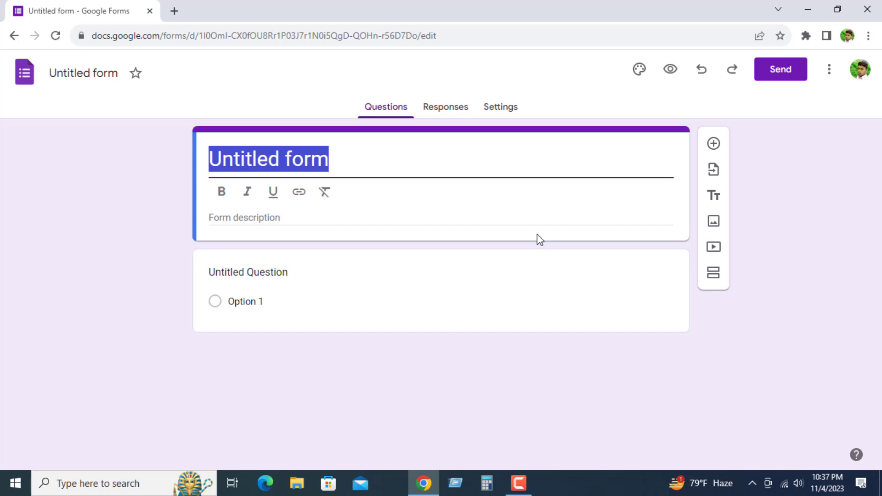
pyautogui.write('Di')
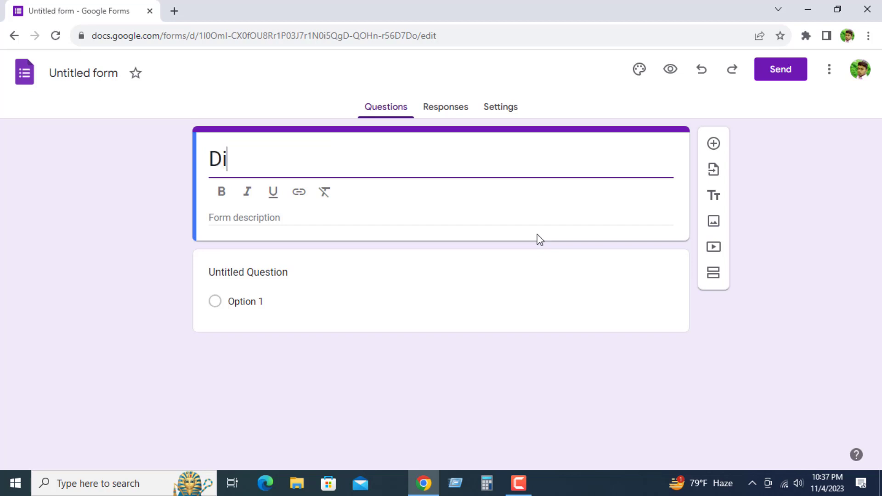
pyautogui.write('gita')
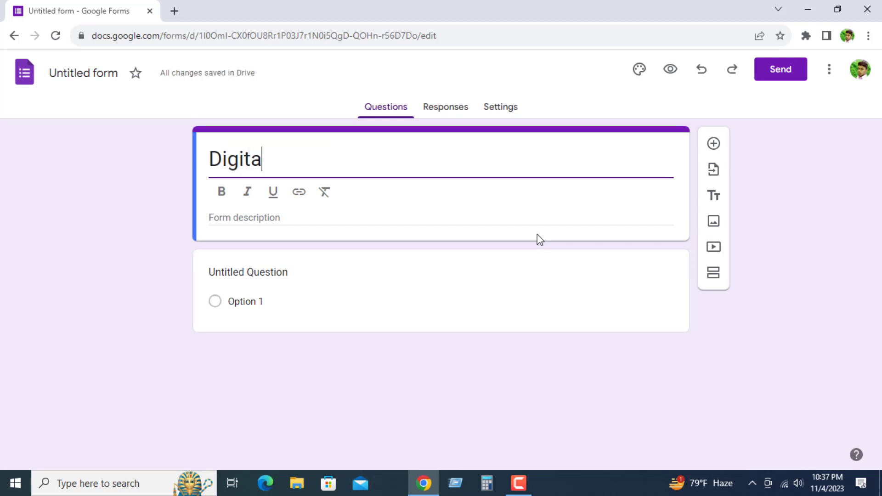
pyautogui.write('l Mar')
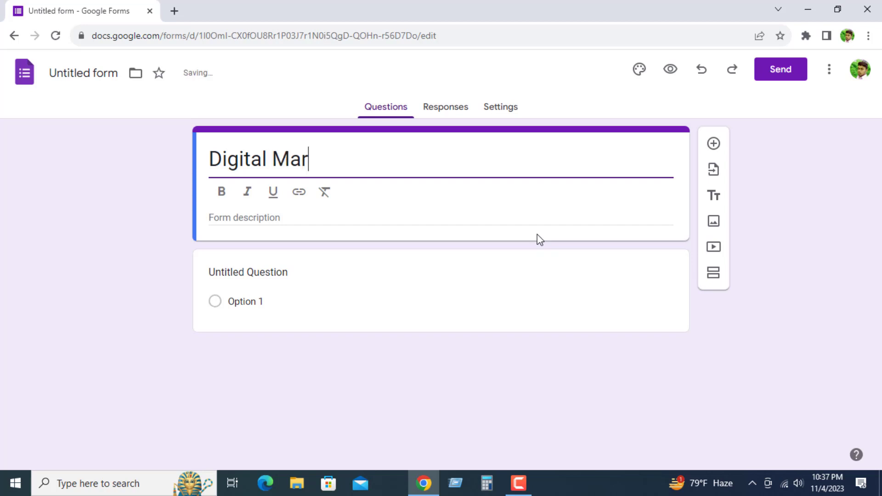
pyautogui.write('keti')
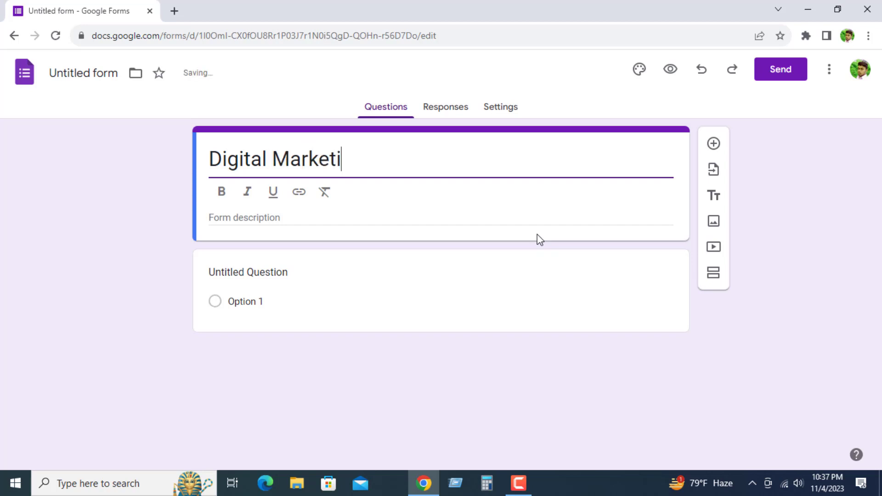
pyautogui.write('ng Le')
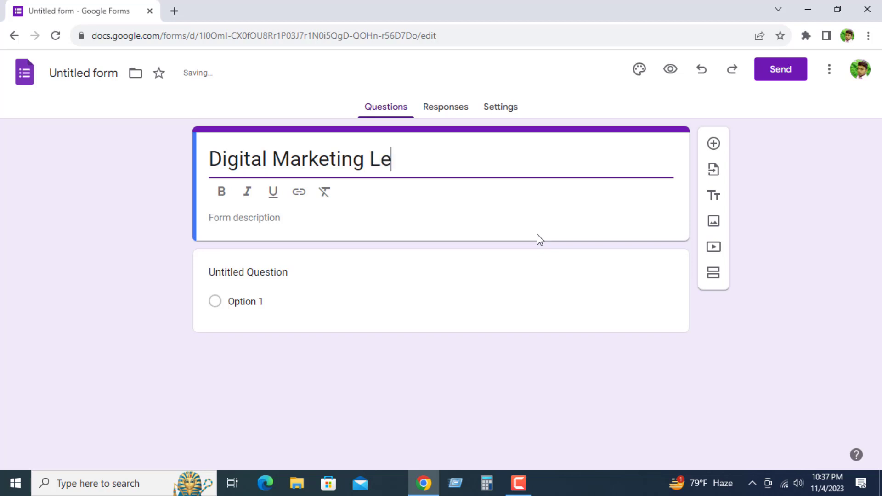
pyautogui.write('ad Ge')
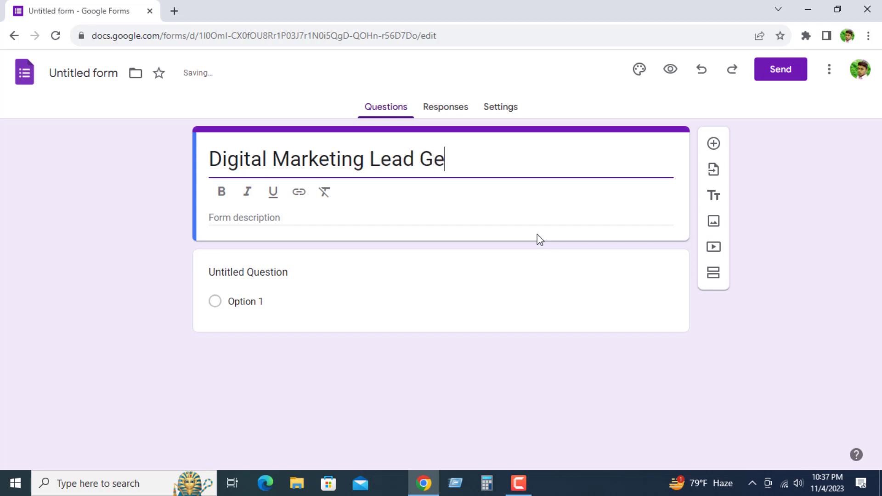
pyautogui.write('neration')
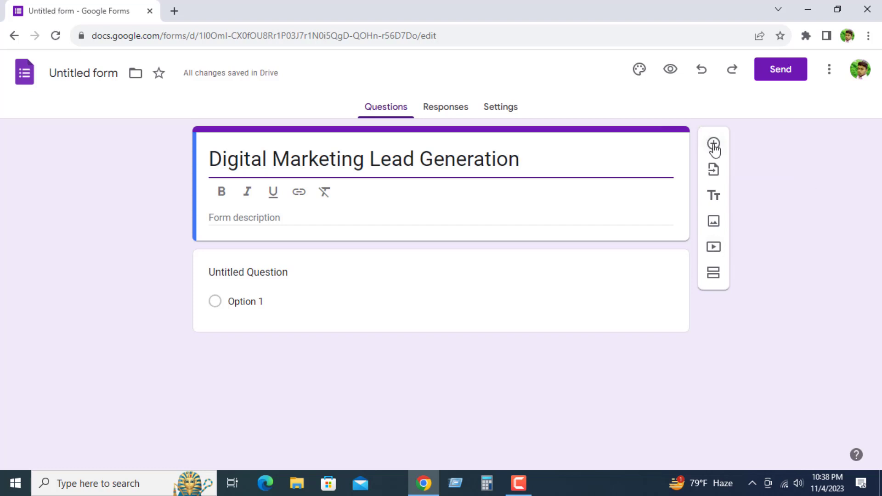
# Step: Start inserting an image below the form title and search Google Images for "digital marketing course"
pyautogui.click(713, 225)
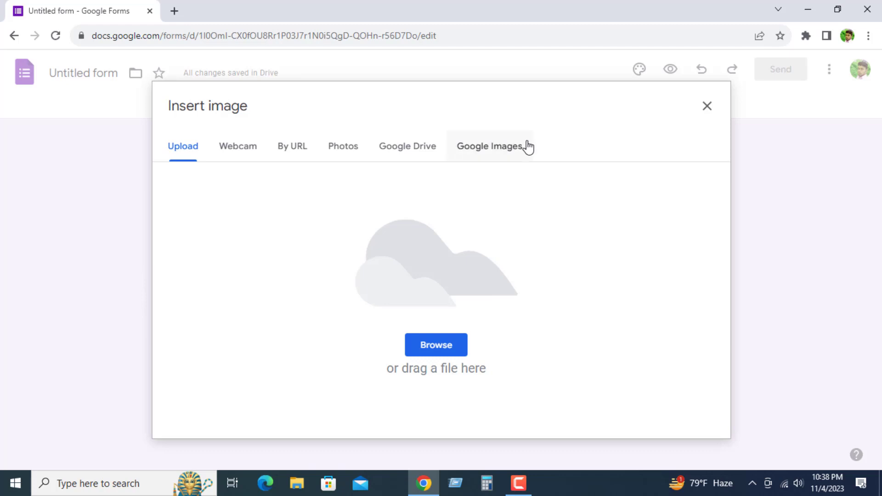
pyautogui.click(487, 156)
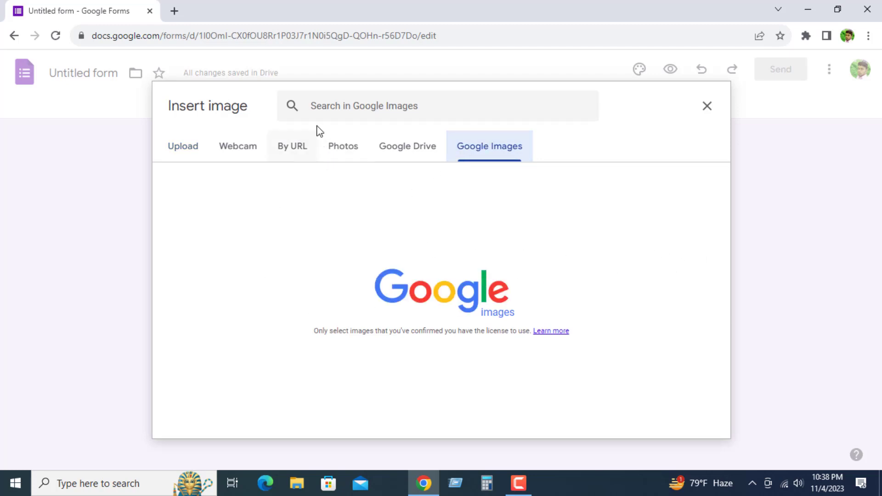
pyautogui.click(351, 102)
pyautogui.click(434, 113)
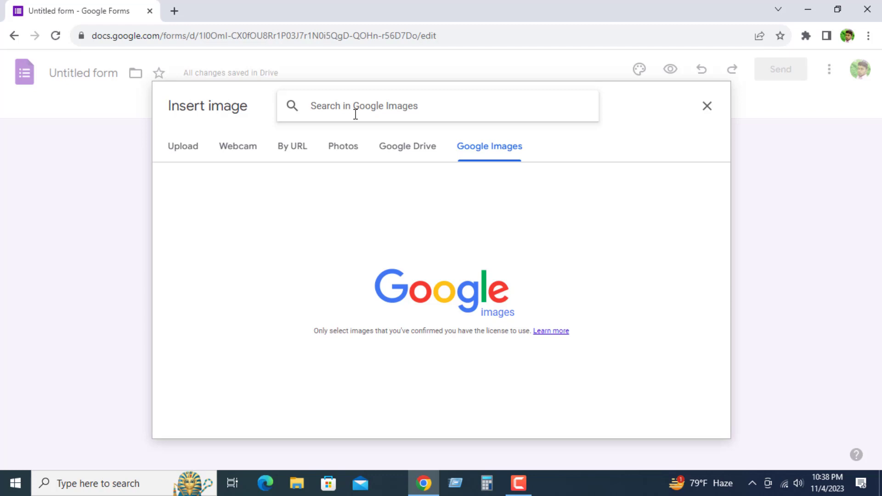
pyautogui.write('d')
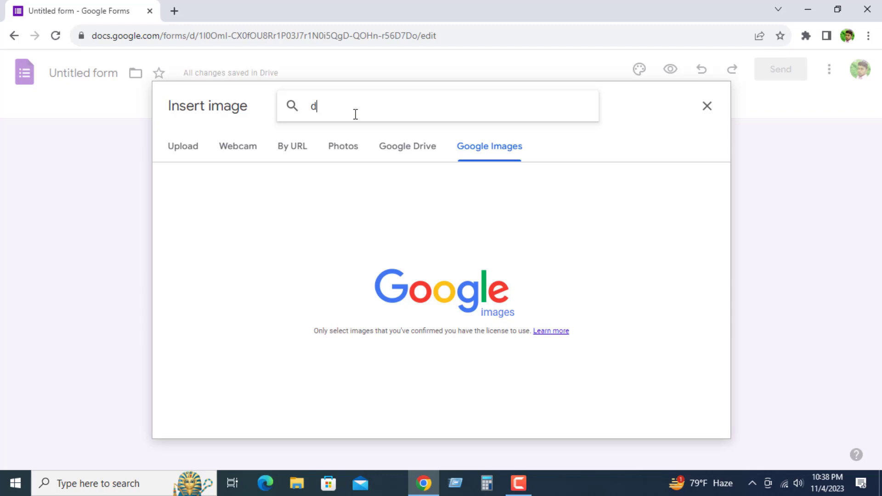
pyautogui.write('igital')
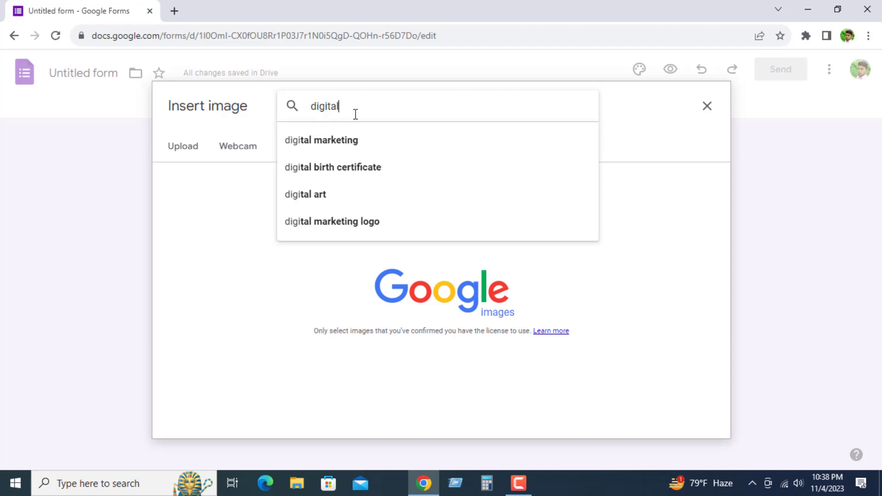
pyautogui.write(' marke')
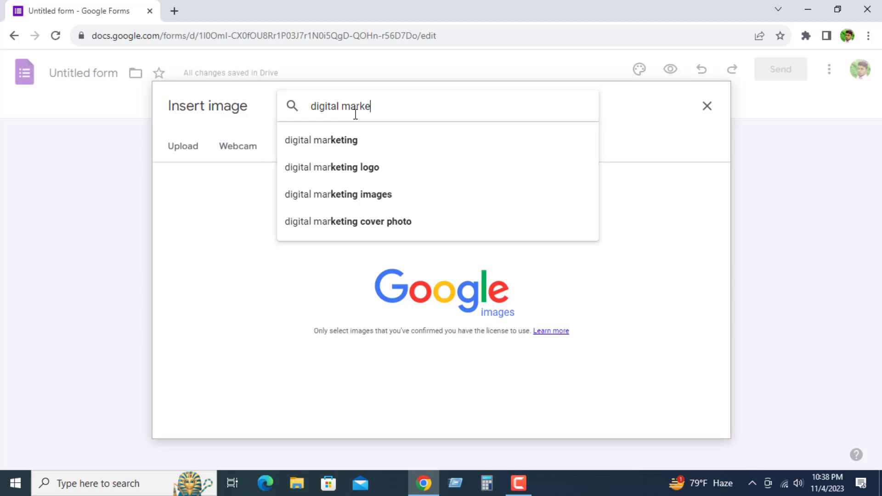
pyautogui.write('ting')
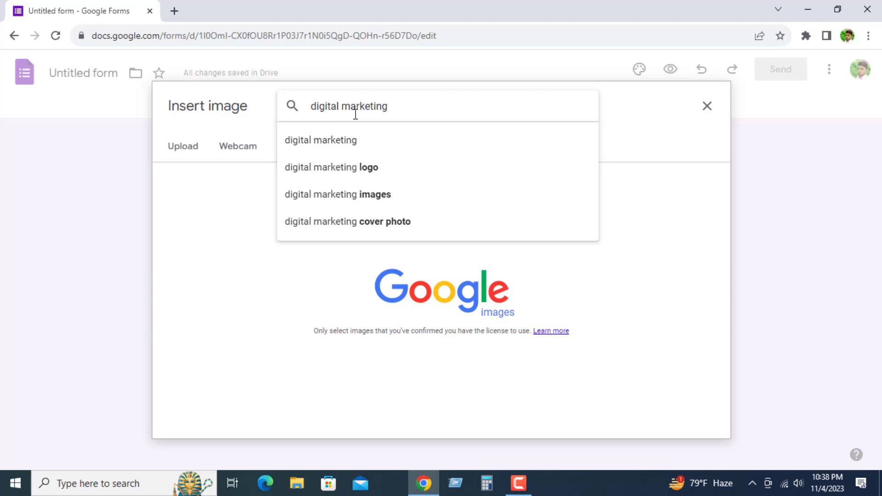
pyautogui.write(' cou')
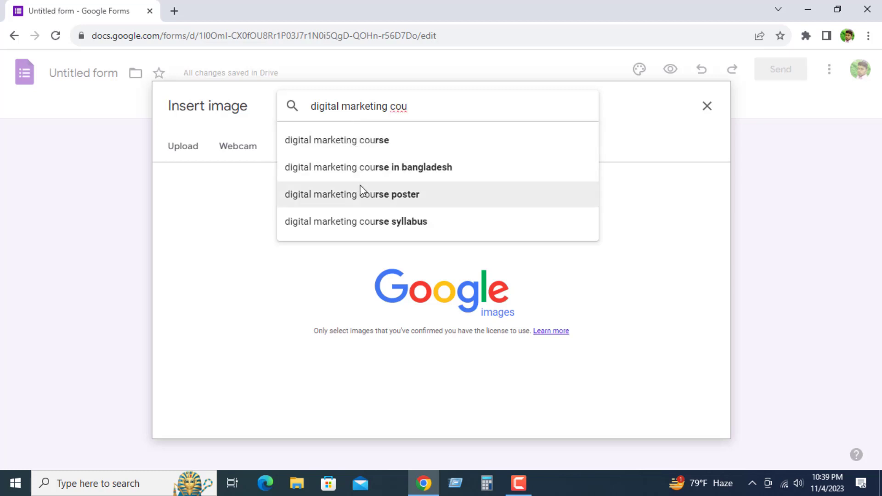
pyautogui.click(357, 146)
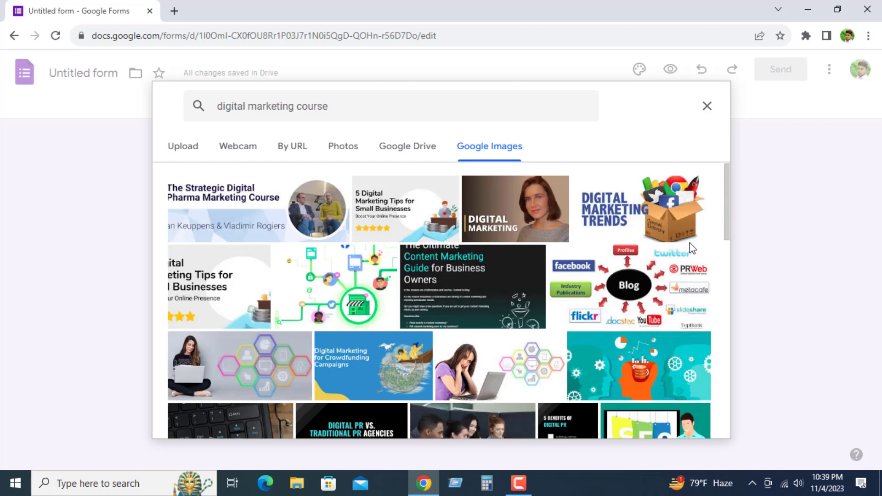
# Step: Find the blue "Digital Marketing for Crowdfunding Campaigns" picture in the image results and insert it into the form
pyautogui.scroll(-6, 190, 360)
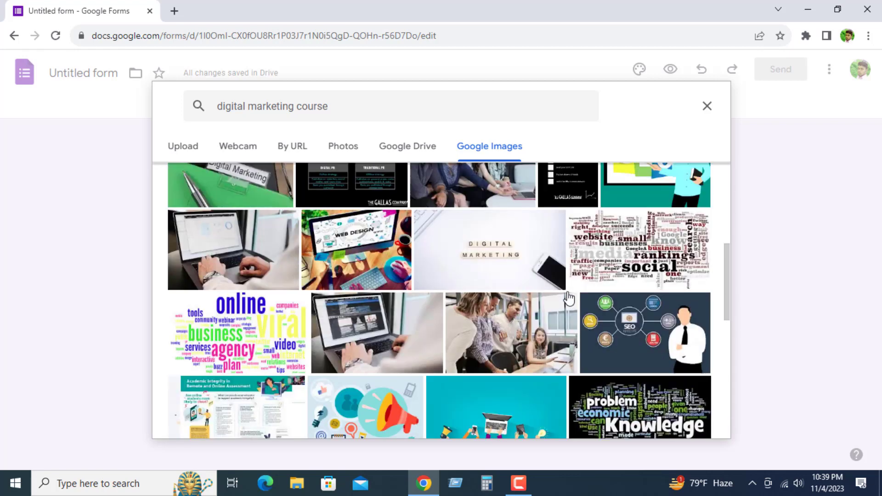
pyautogui.scroll(-4, 569, 298)
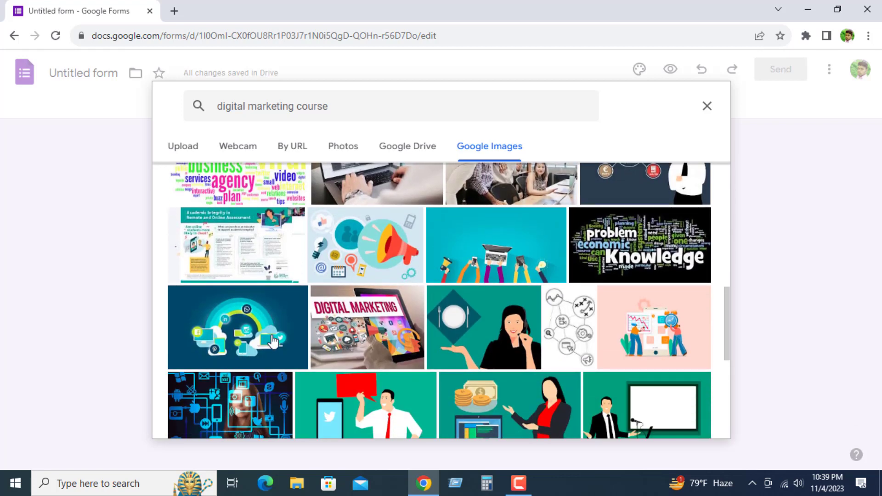
pyautogui.scroll(-5, 372, 317)
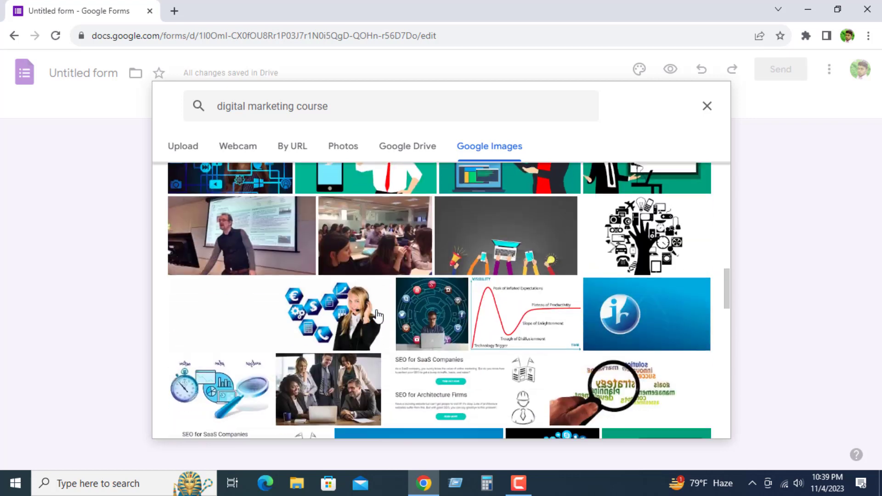
pyautogui.scroll(-4, 253, 344)
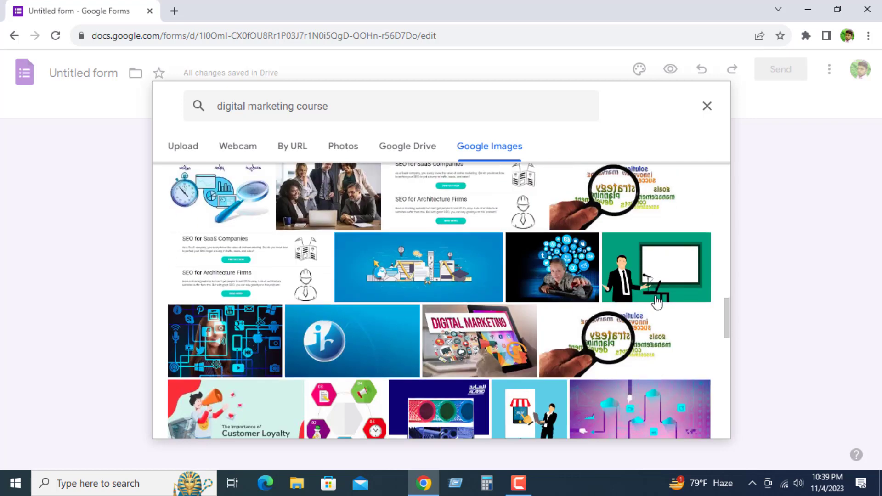
pyautogui.scroll(-3, 657, 302)
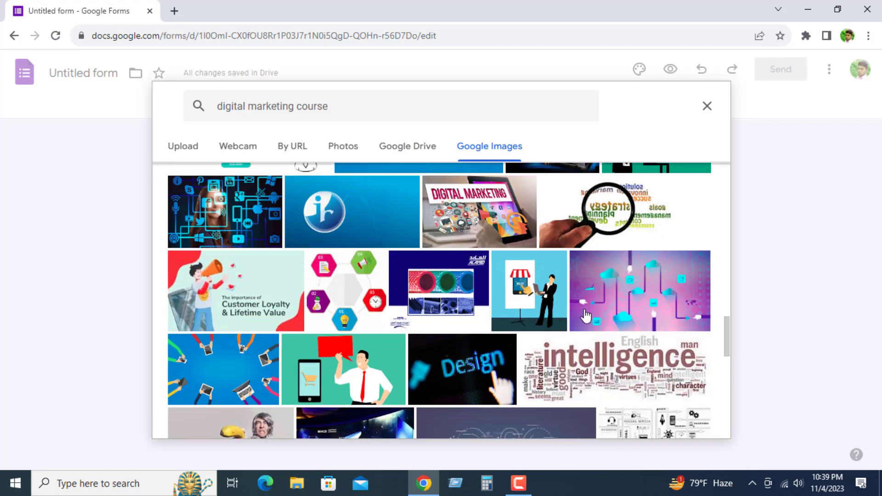
pyautogui.scroll(1, 313, 346)
pyautogui.scroll(-1, 303, 345)
pyautogui.scroll(4, 293, 340)
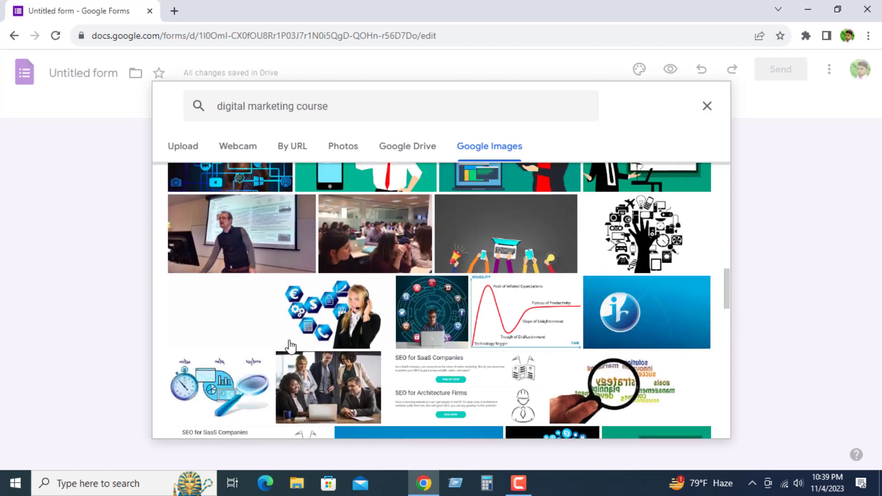
pyautogui.scroll(3, 385, 324)
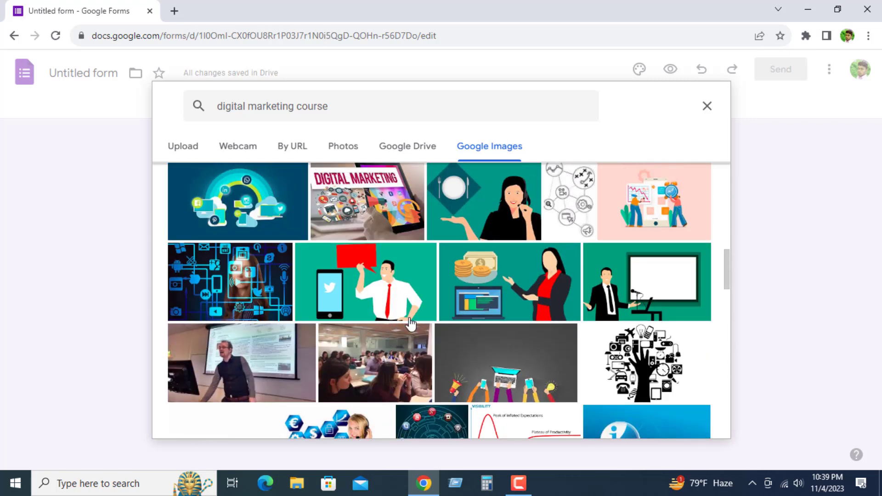
pyautogui.scroll(3, 545, 274)
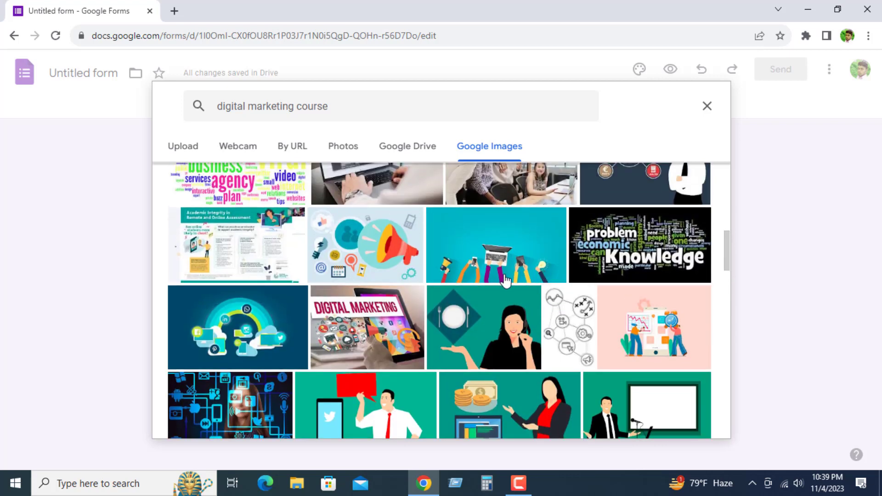
pyautogui.scroll(2, 430, 323)
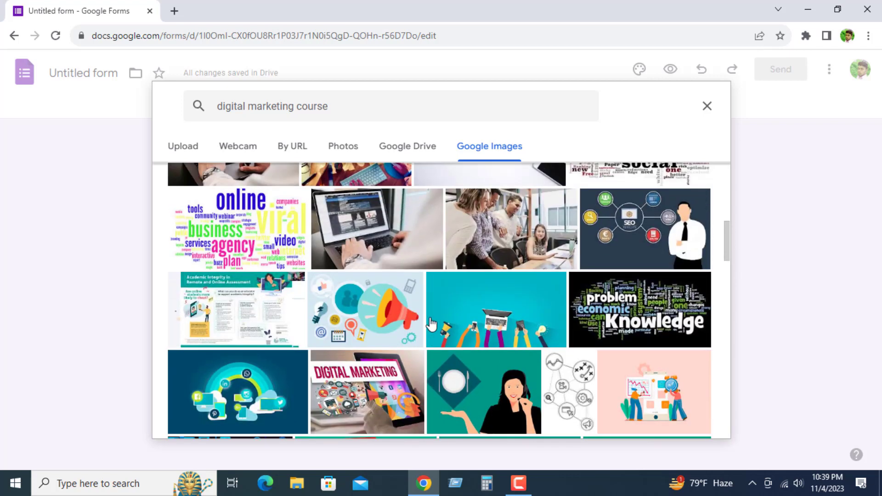
pyautogui.scroll(2, 407, 323)
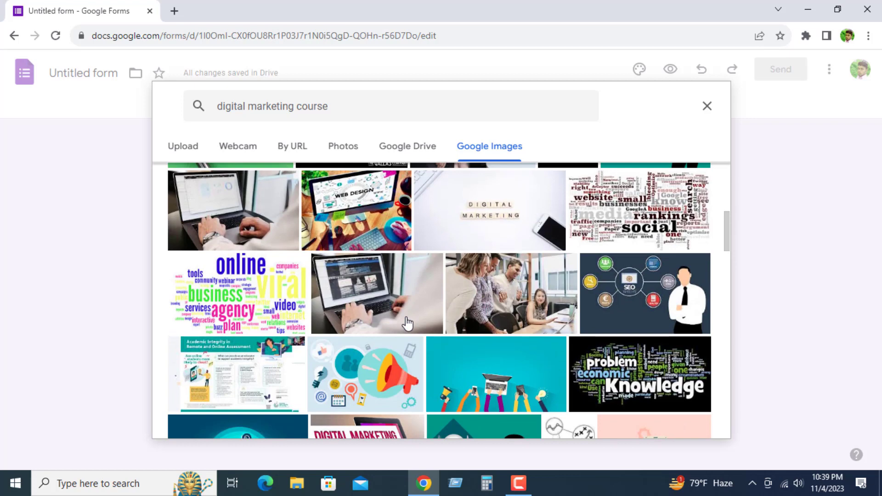
pyautogui.scroll(2, 406, 324)
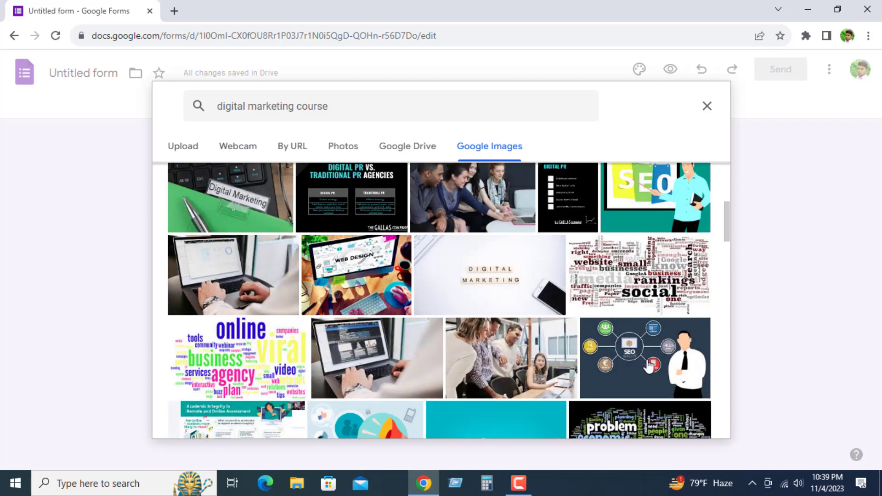
pyautogui.scroll(3, 649, 366)
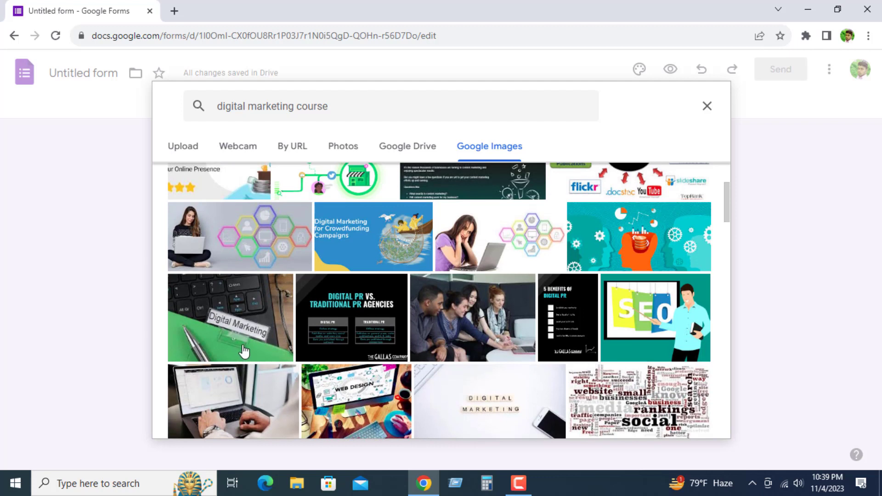
pyautogui.click(356, 238)
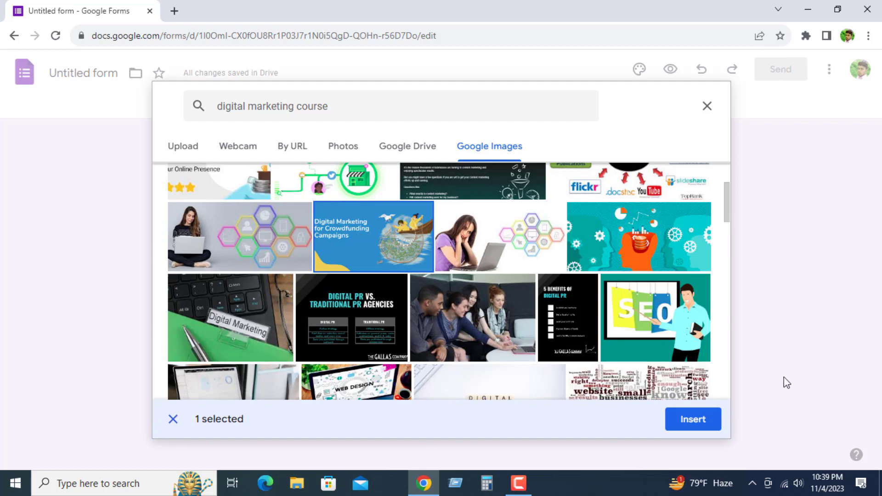
pyautogui.click(693, 426)
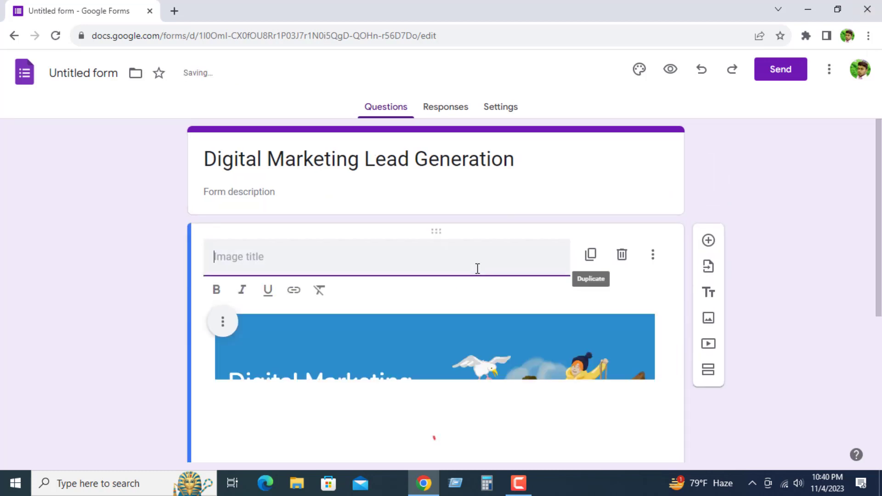
# Step: Center align the inserted "Digital Marketing for Crowdfunding Campaigns" image
pyautogui.scroll(-4, 487, 327)
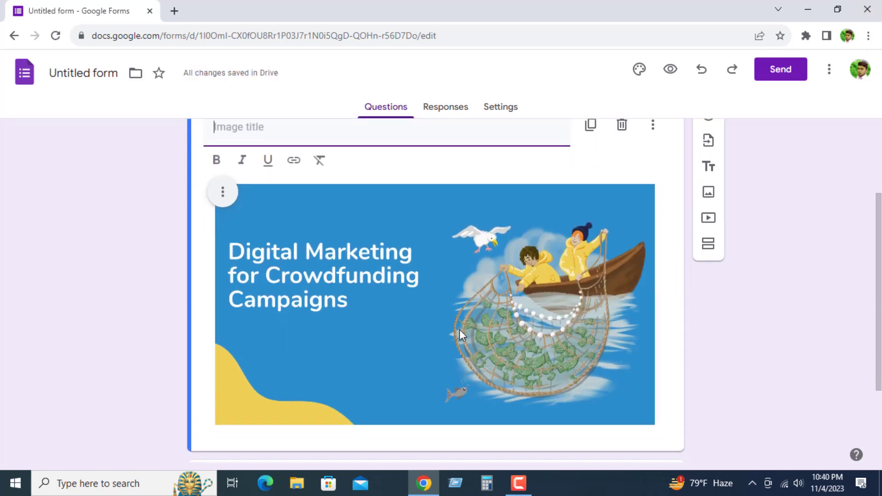
pyautogui.scroll(1, 275, 290)
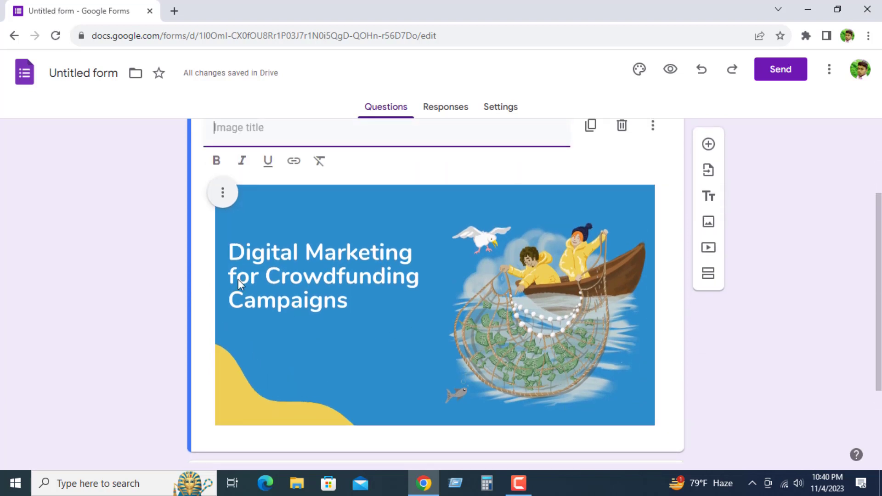
pyautogui.click(223, 192)
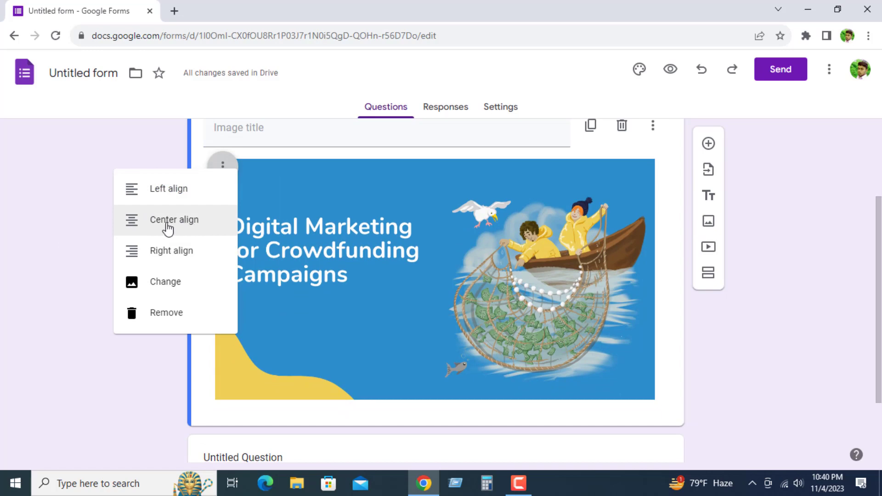
pyautogui.click(168, 228)
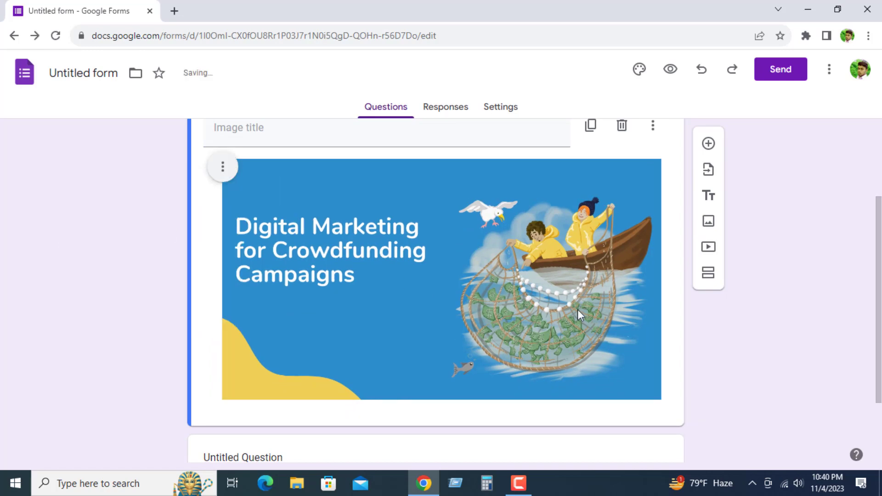
# Step: Give the image a title beginning with "Digital marketing for crowfunding cam"
pyautogui.scroll(2, 577, 311)
pyautogui.scroll(-4, 309, 290)
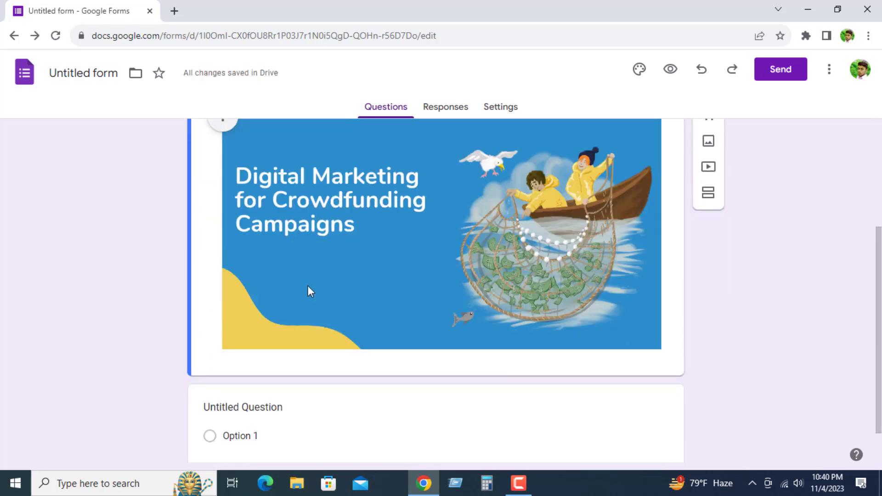
pyautogui.scroll(4, 307, 292)
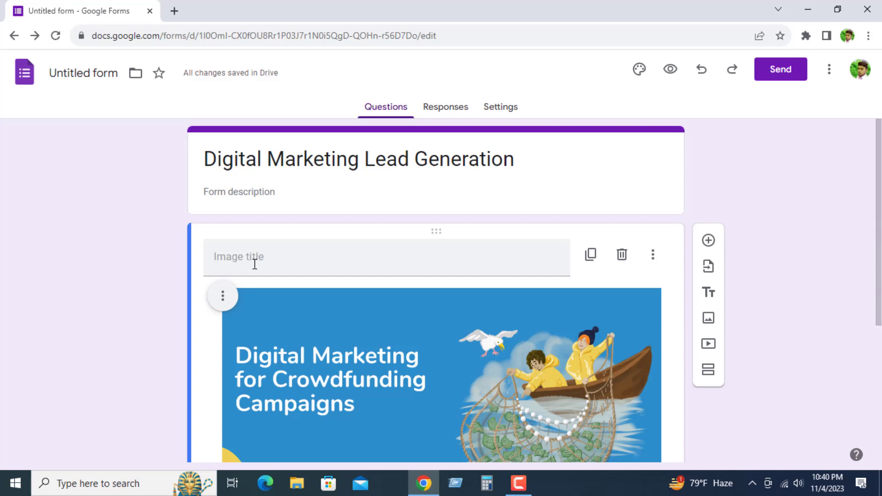
pyautogui.click(255, 265)
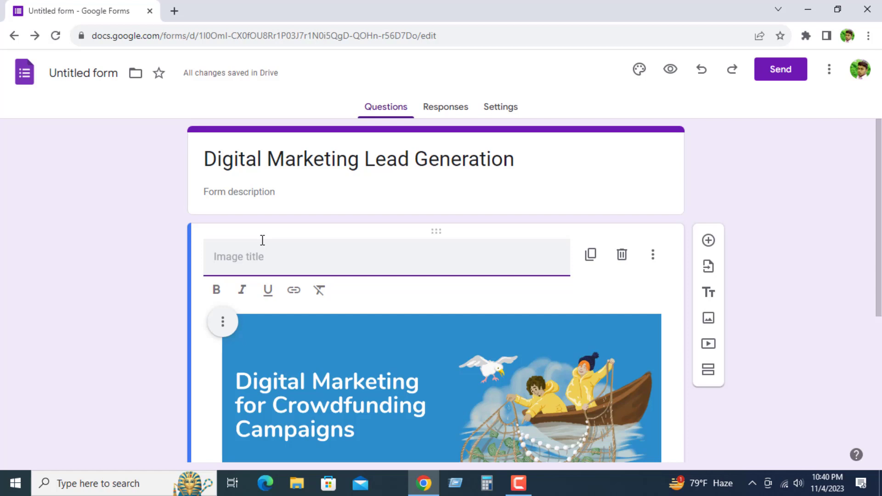
pyautogui.write('Digital marketing for')
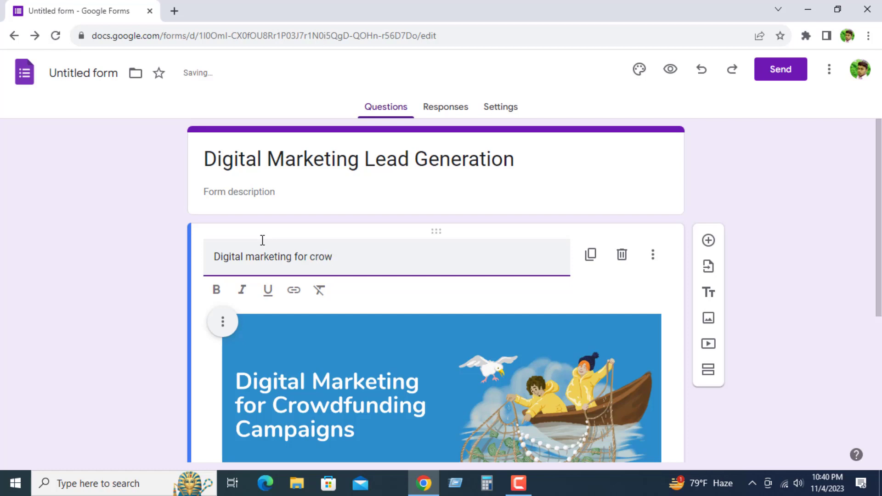
pyautogui.write('crowfunding c')
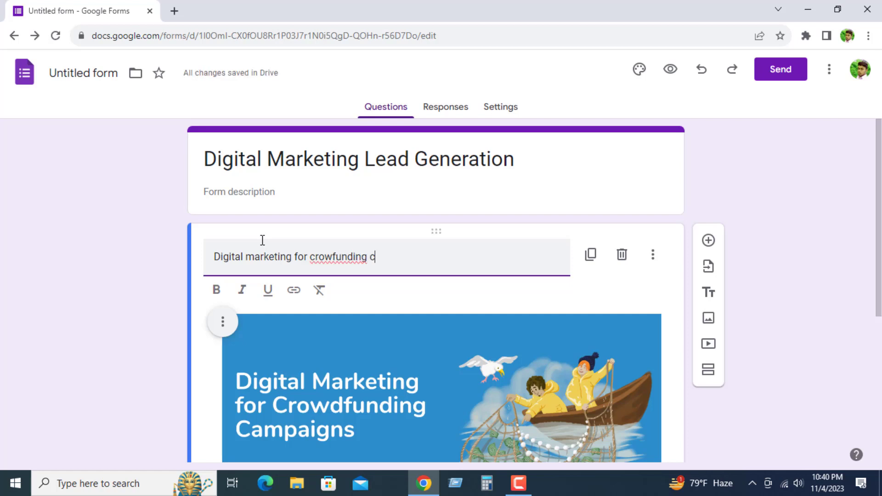
pyautogui.write('ampaigns')
pyautogui.scroll(-5, 544, 288)
pyautogui.scroll(5, 392, 333)
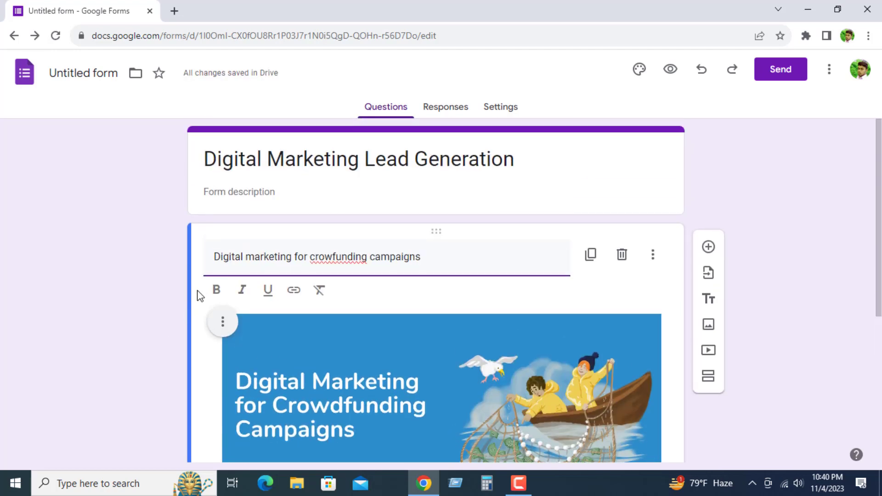
pyautogui.moveTo(445, 262)
pyautogui.mouseDown()
pyautogui.moveTo(344, 246)
pyautogui.moveTo(244, 248)
pyautogui.moveTo(212, 260)
pyautogui.moveTo(432, 258)
pyautogui.mouseUp()
pyautogui.click(441, 260)
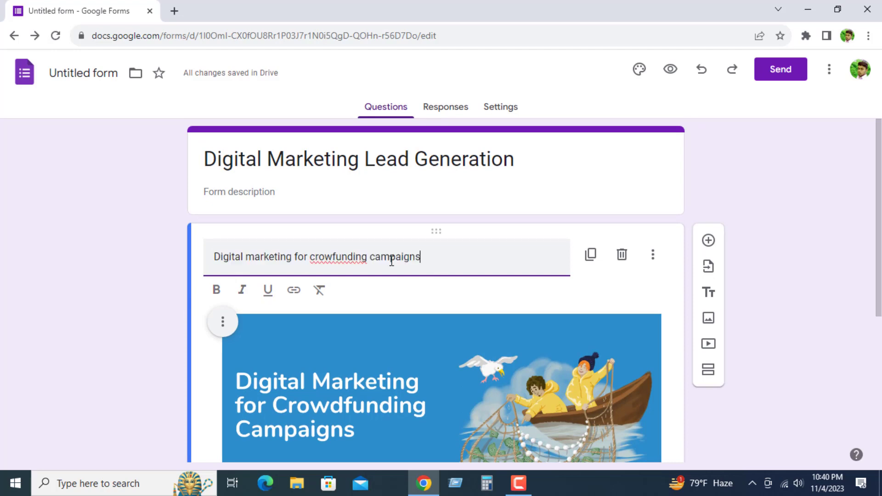
# Step: Add a new question below the image and enter "Name" as its question text
pyautogui.scroll(-5, 360, 291)
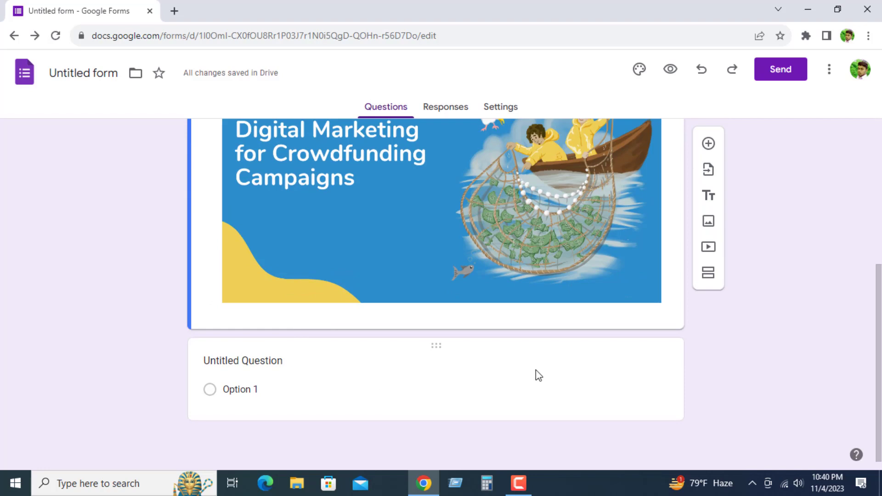
pyautogui.scroll(5, 438, 329)
pyautogui.scroll(-5, 403, 315)
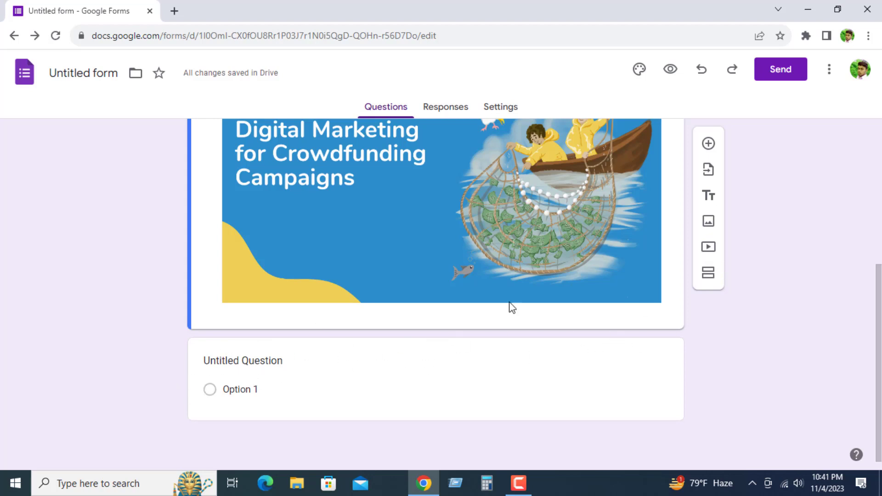
pyautogui.click(708, 146)
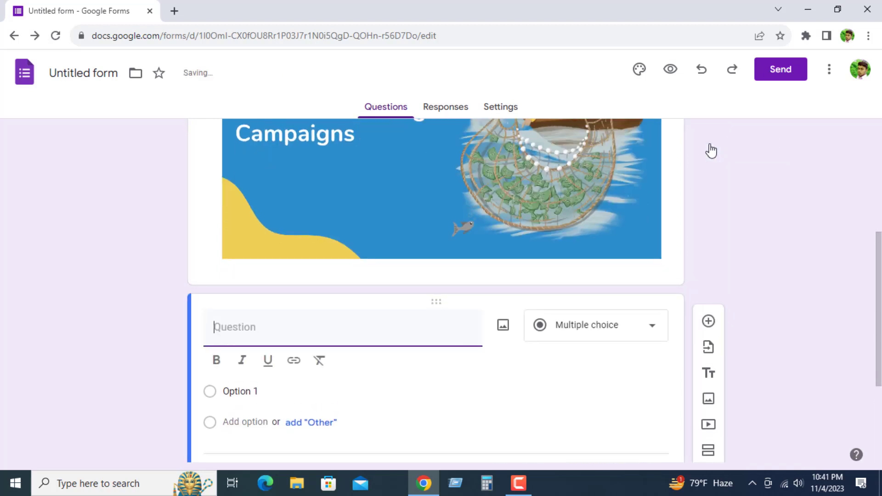
pyautogui.scroll(-2, 177, 344)
pyautogui.scroll(1, 257, 313)
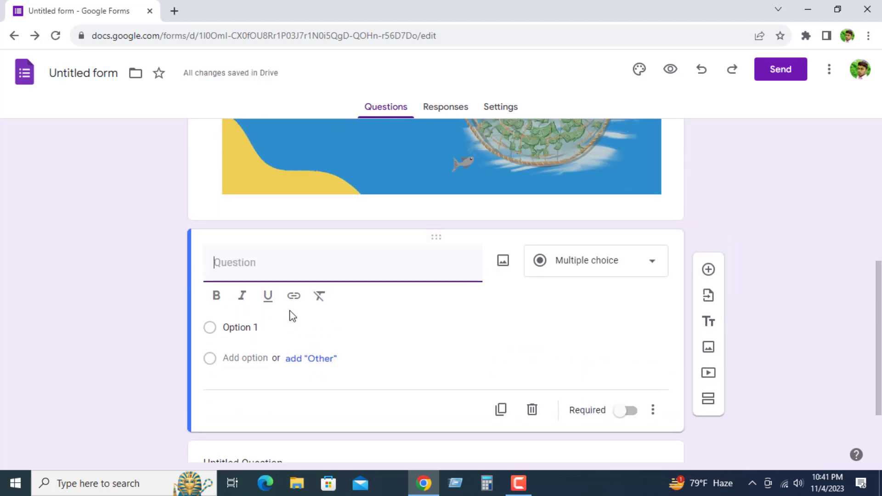
pyautogui.write('Name')
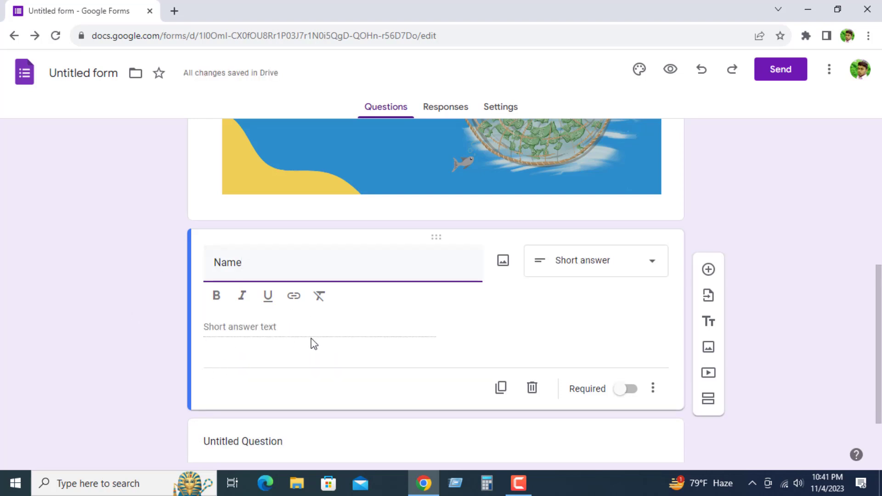
# Step: Choose Short answer as the answer type of the "Name" question and make the question required
pyautogui.scroll(-2, 321, 332)
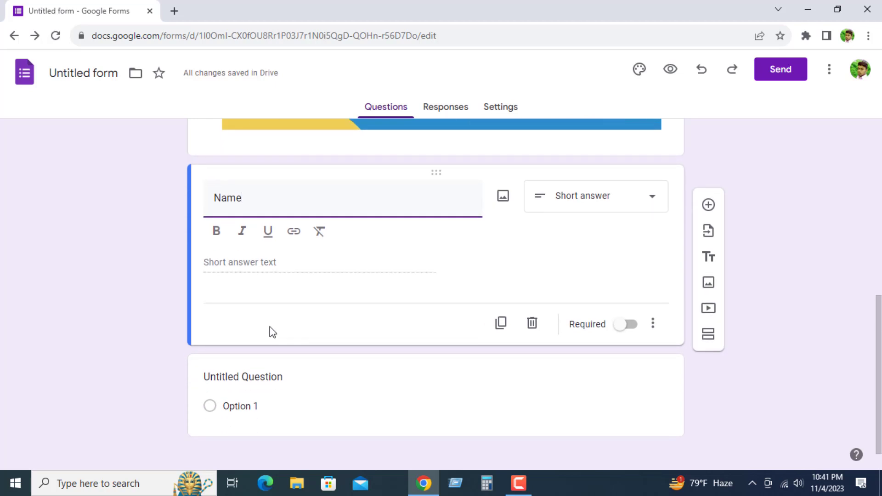
pyautogui.scroll(2, 272, 331)
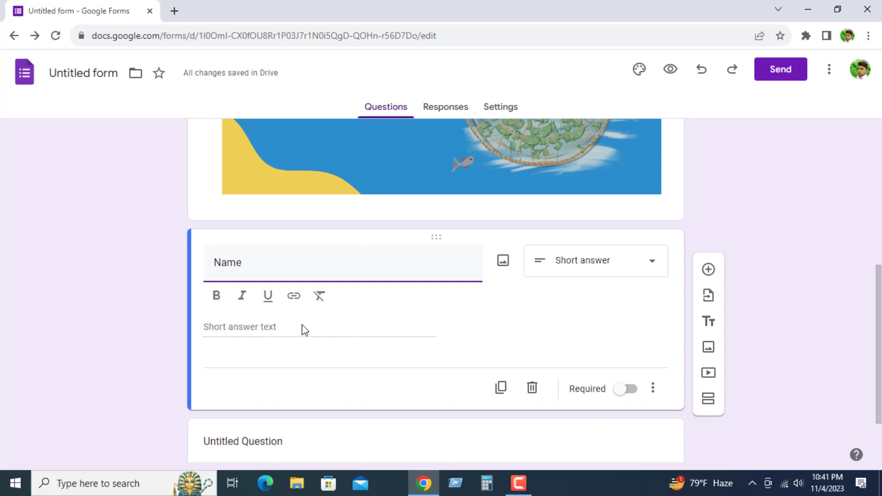
pyautogui.click(235, 326)
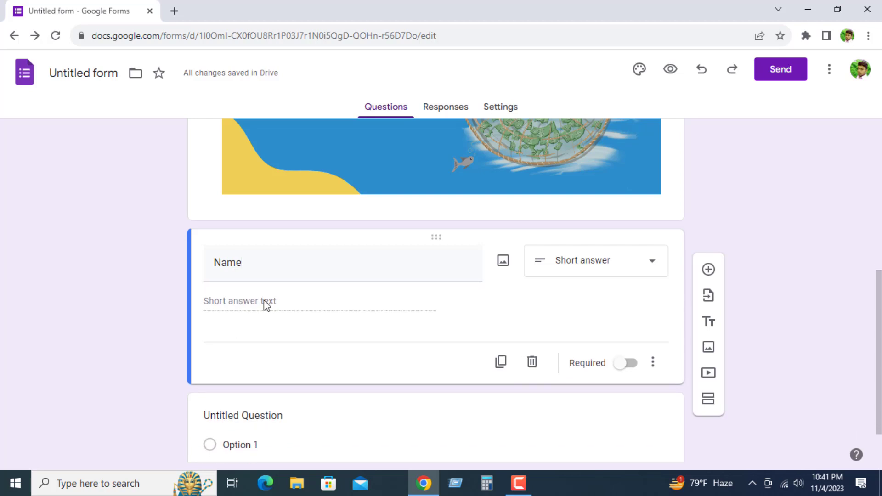
pyautogui.click(652, 270)
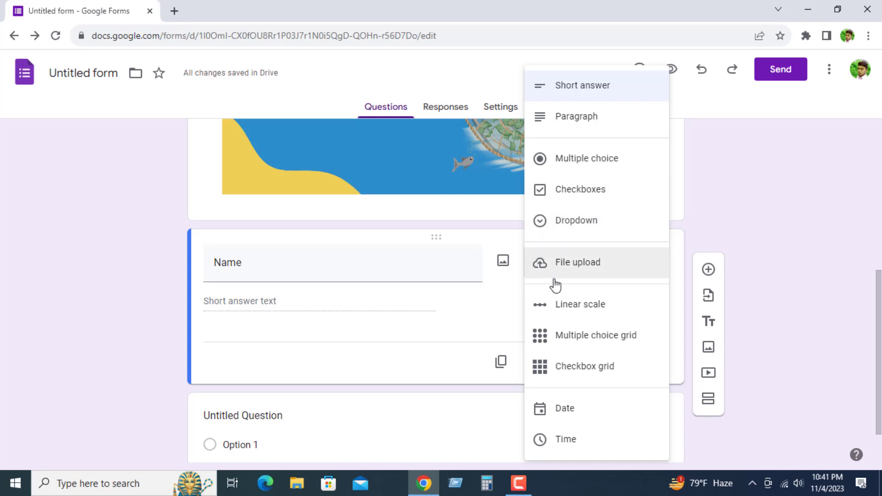
pyautogui.click(586, 88)
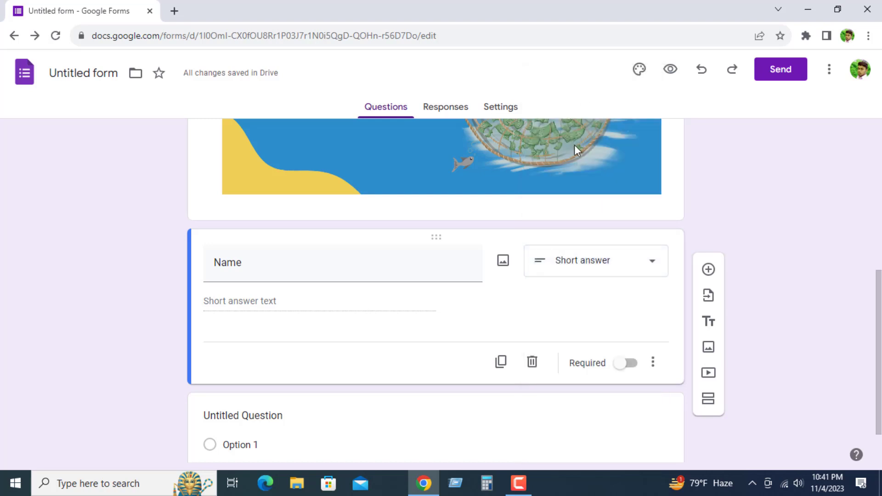
pyautogui.click(629, 365)
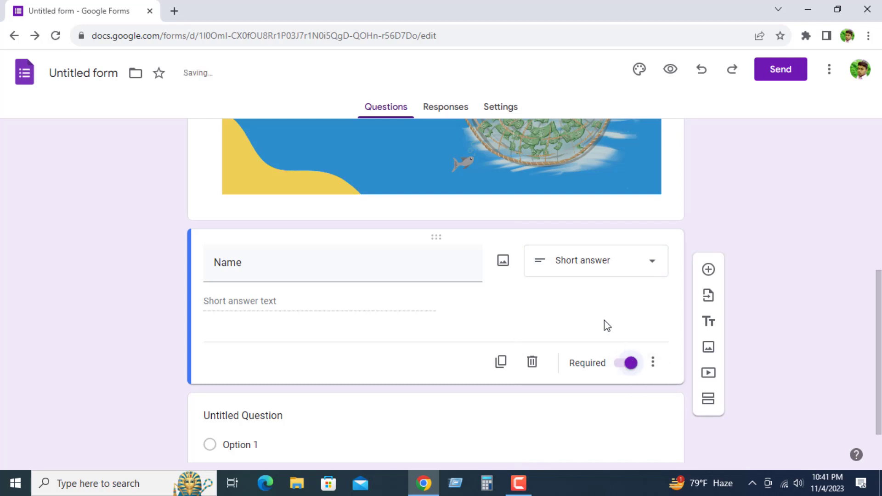
pyautogui.scroll(-2, 600, 351)
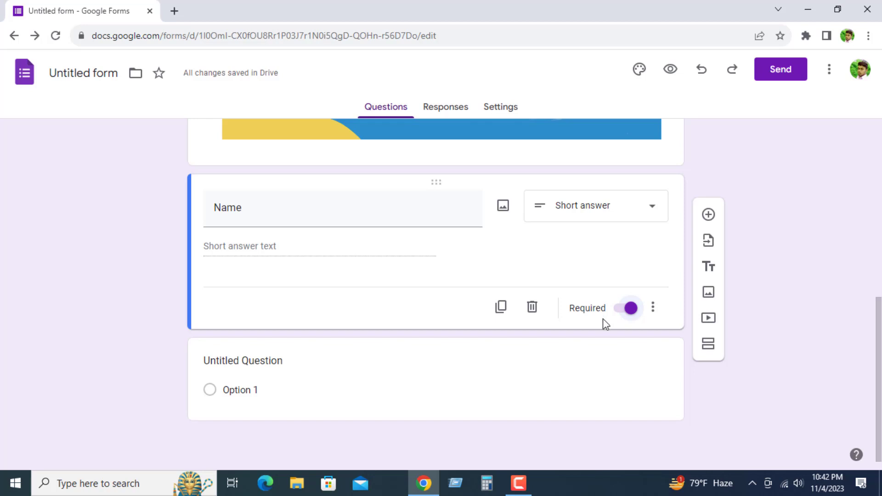
# Step: Add a question below "Name" with the text "Phone number" and make it required
pyautogui.click(706, 216)
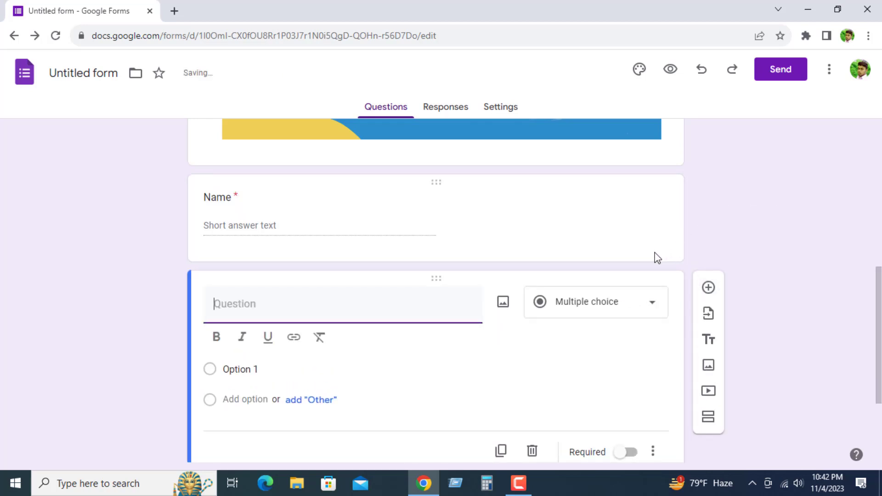
pyautogui.write('Pho')
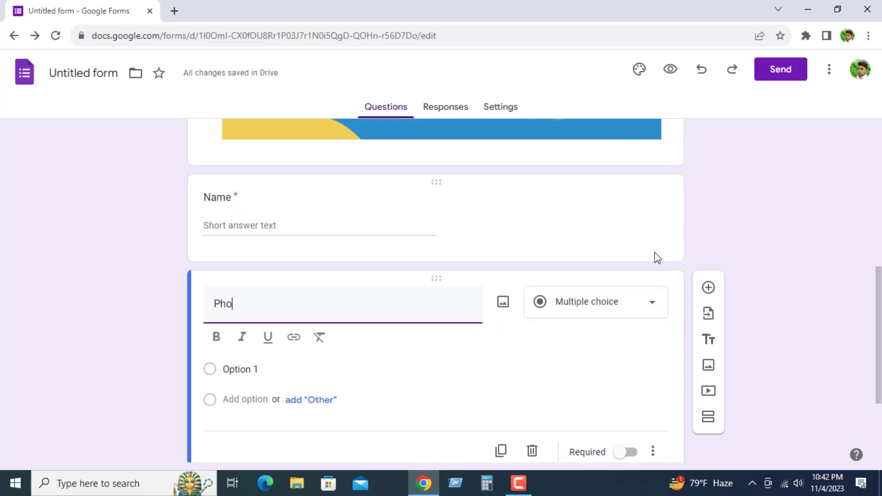
pyautogui.write('ne ')
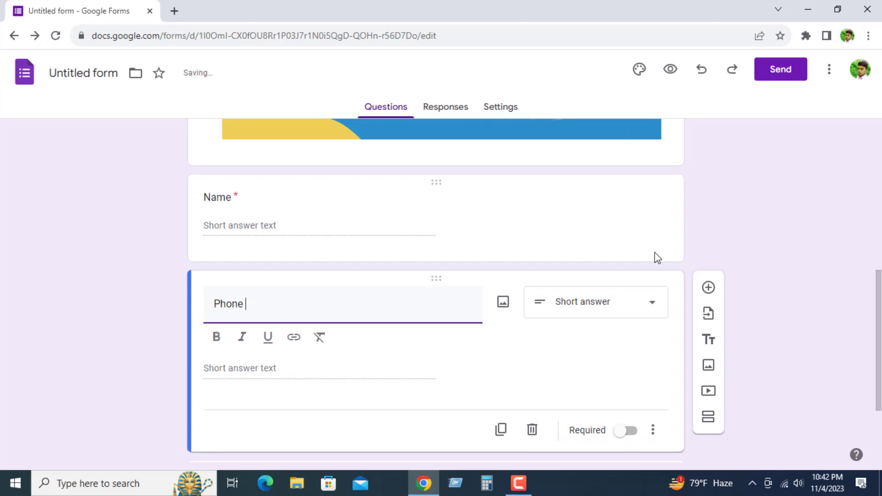
pyautogui.write('mb')
pyautogui.write('umber')
pyautogui.scroll(-2, 384, 355)
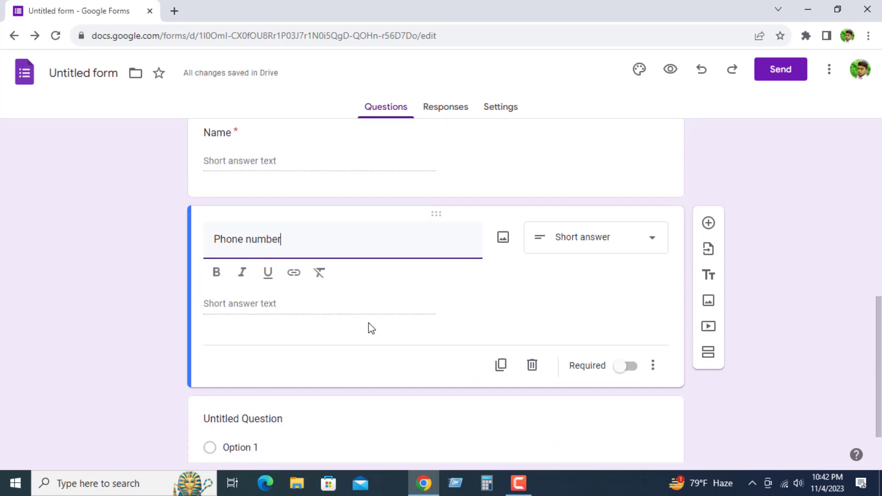
pyautogui.click(624, 366)
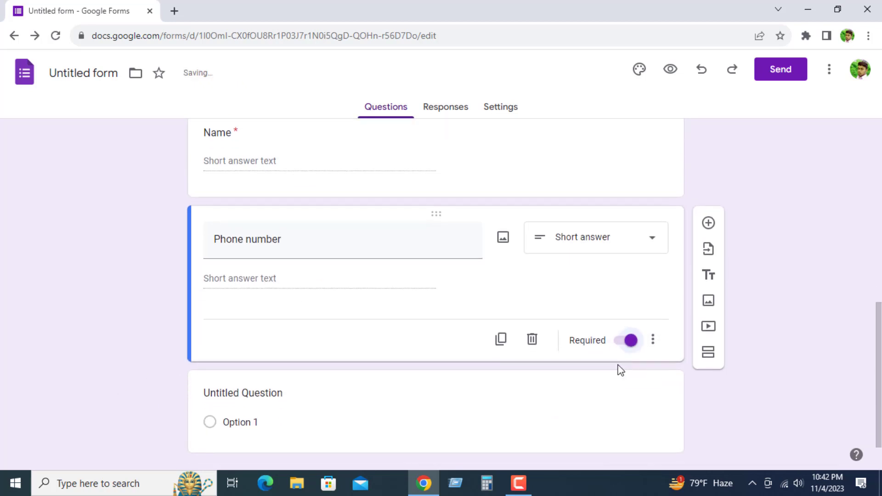
# Step: Add a question below "Phone number" with the text "Email" and make it required
pyautogui.click(709, 223)
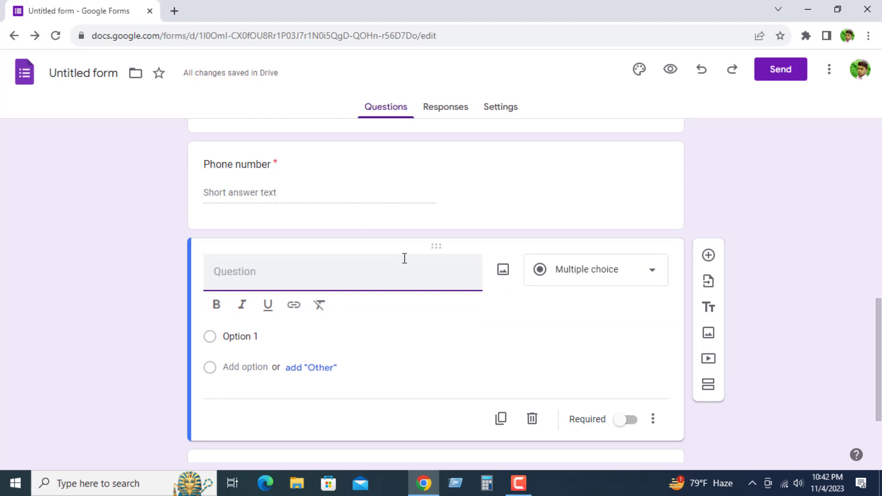
pyautogui.write('Email')
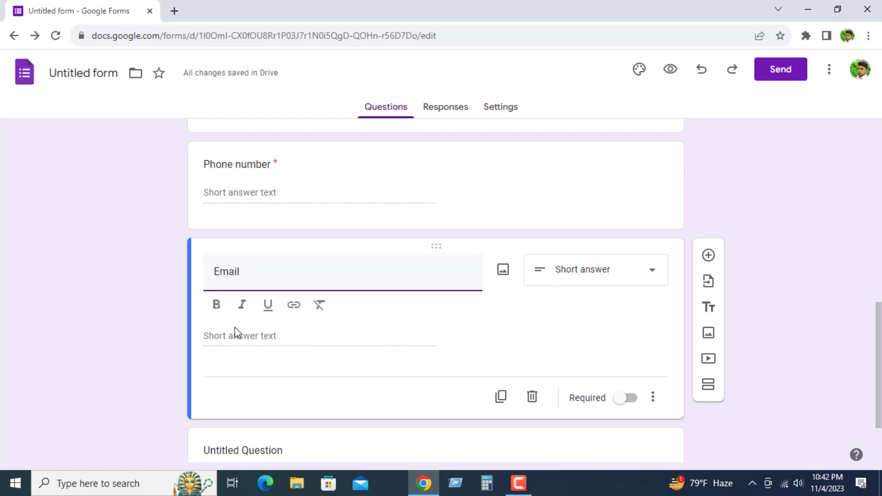
pyautogui.click(627, 398)
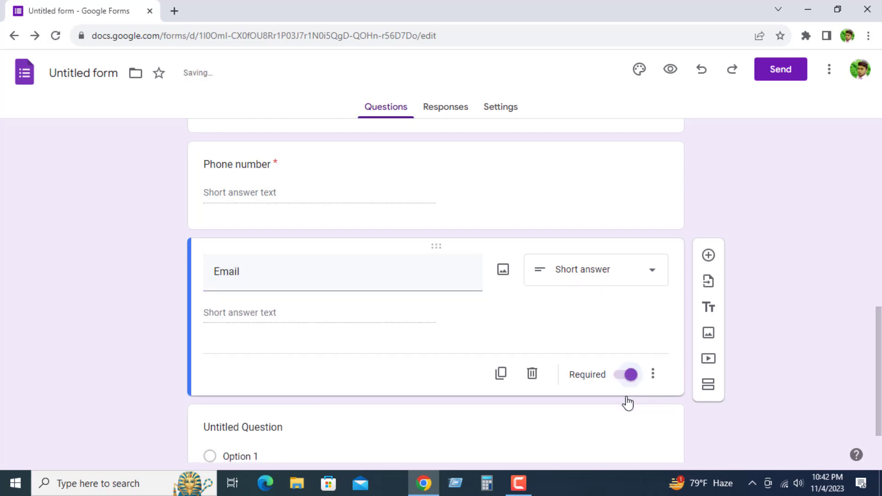
# Step: Add a question below "Email" with the text "Gender" and choose Multiple choice as its answer type
pyautogui.click(707, 257)
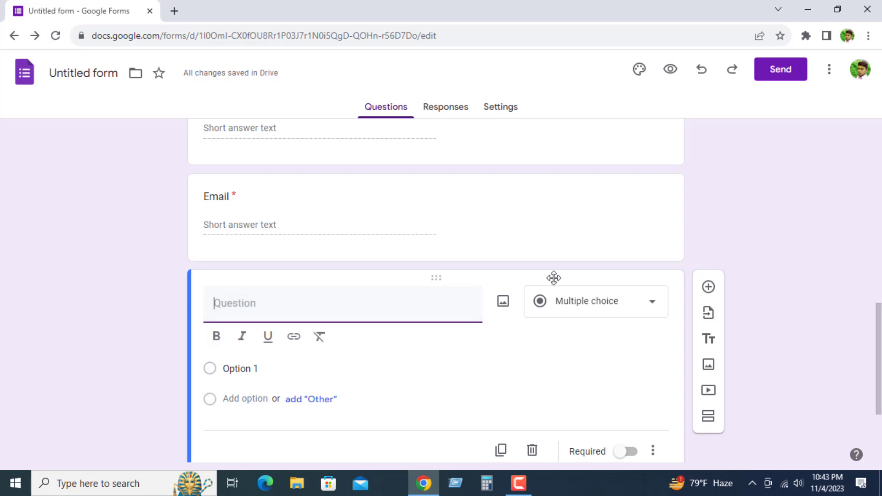
pyautogui.write('Gender')
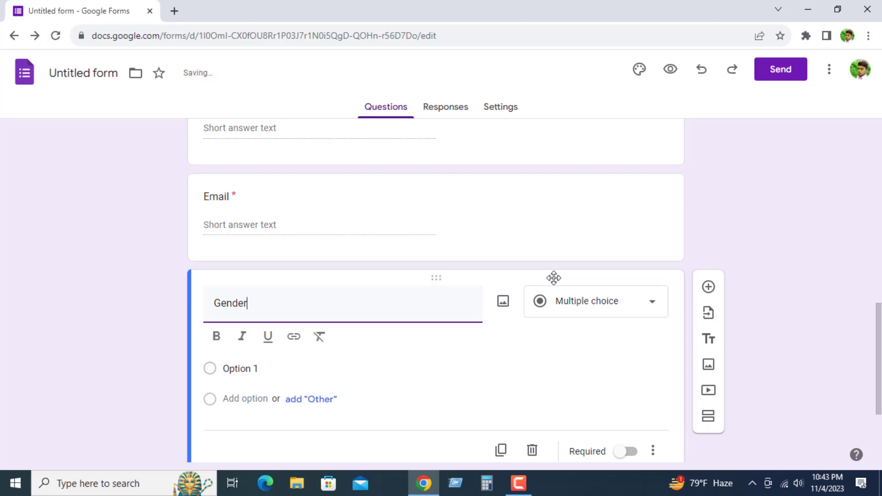
pyautogui.click(612, 309)
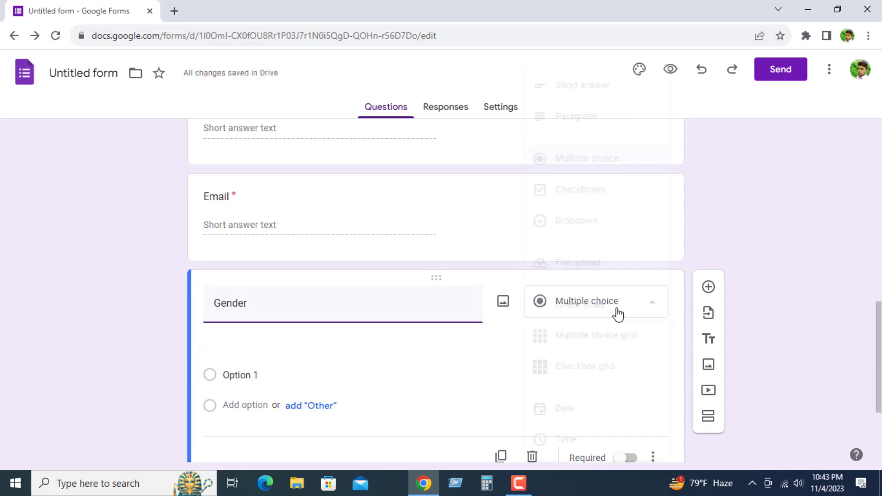
pyautogui.click(580, 160)
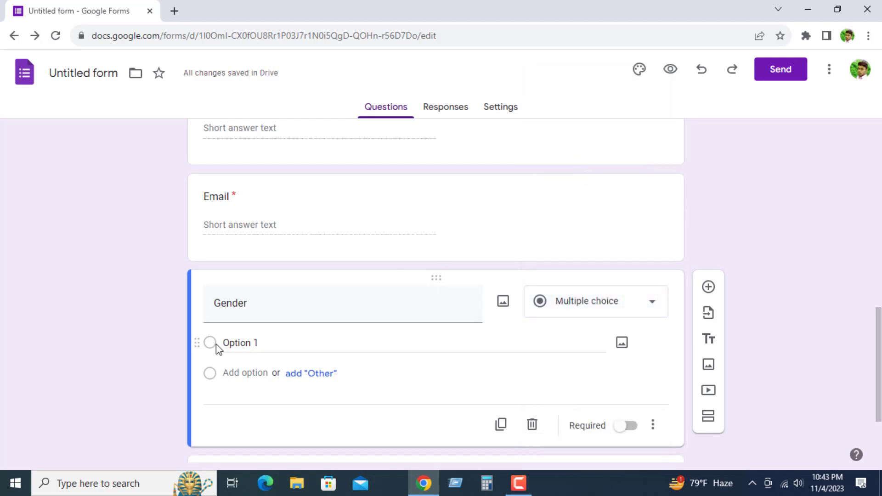
# Step: Enter "Male" and "Female" as the options of the "Gender" question and make the question required
pyautogui.click(266, 343)
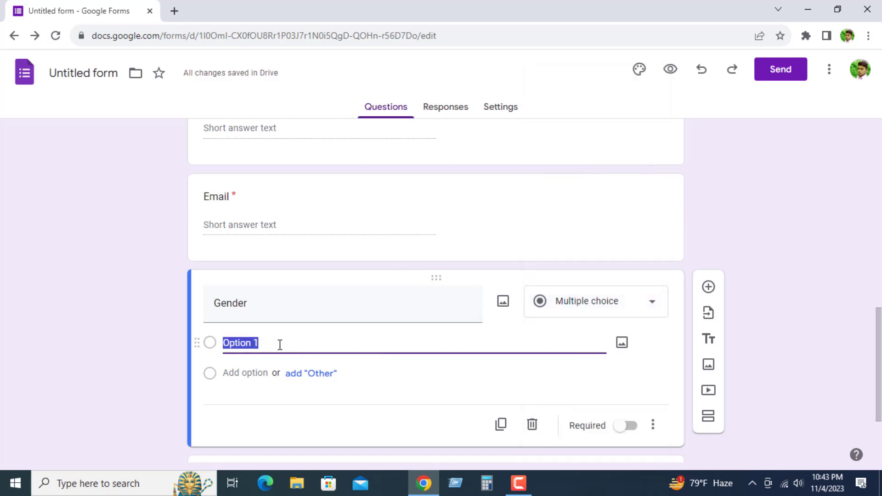
pyautogui.write('Male')
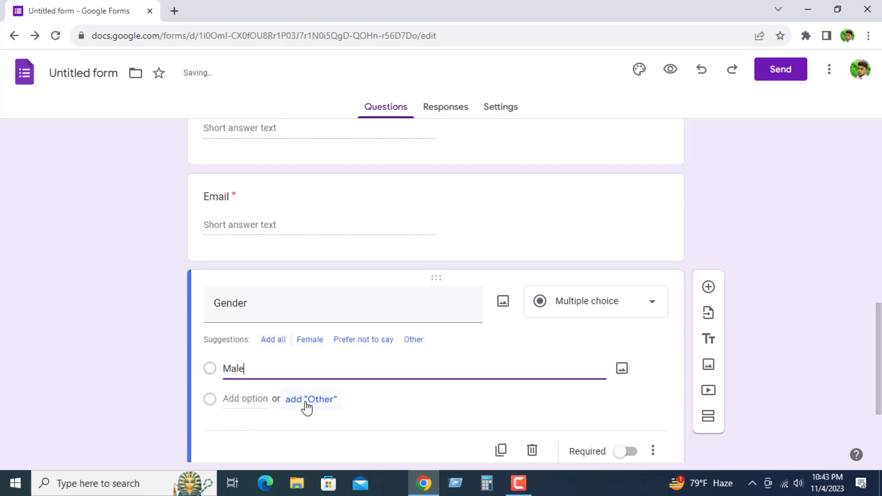
pyautogui.click(306, 401)
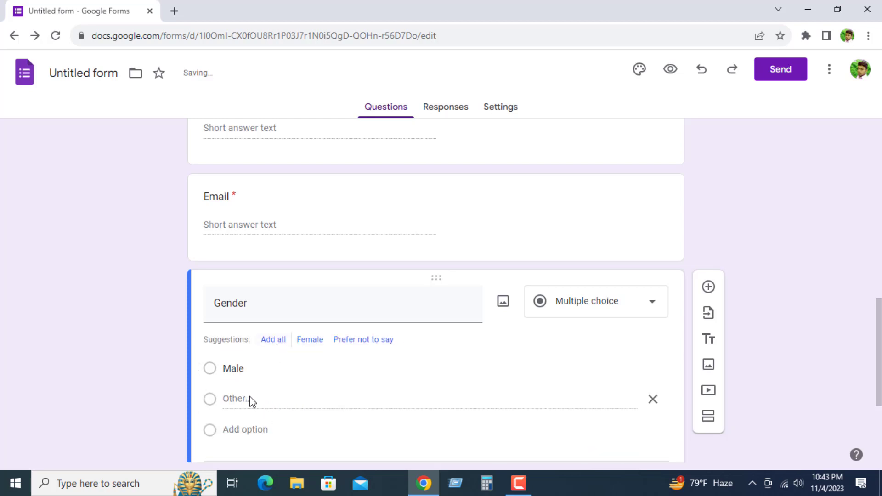
pyautogui.click(653, 399)
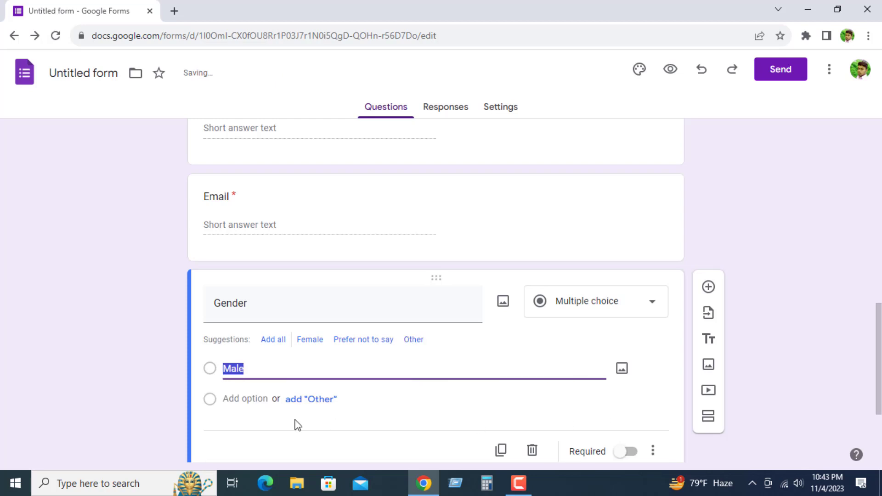
pyautogui.click(209, 400)
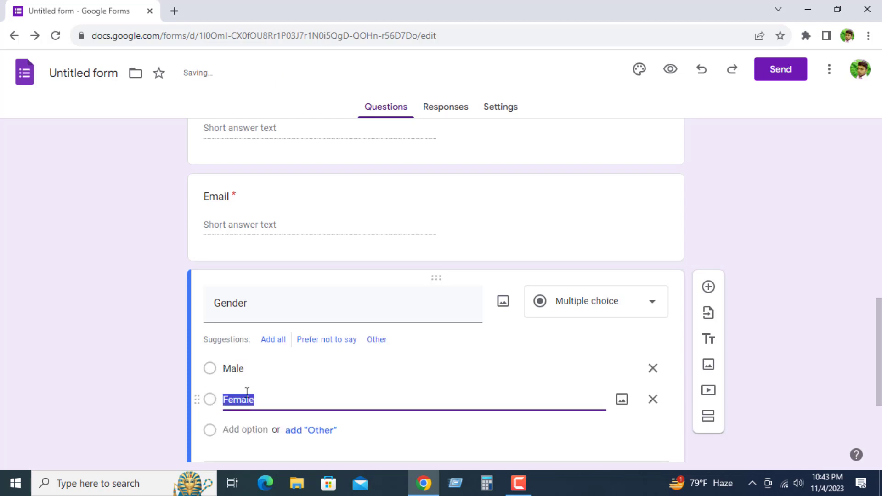
pyautogui.click(279, 404)
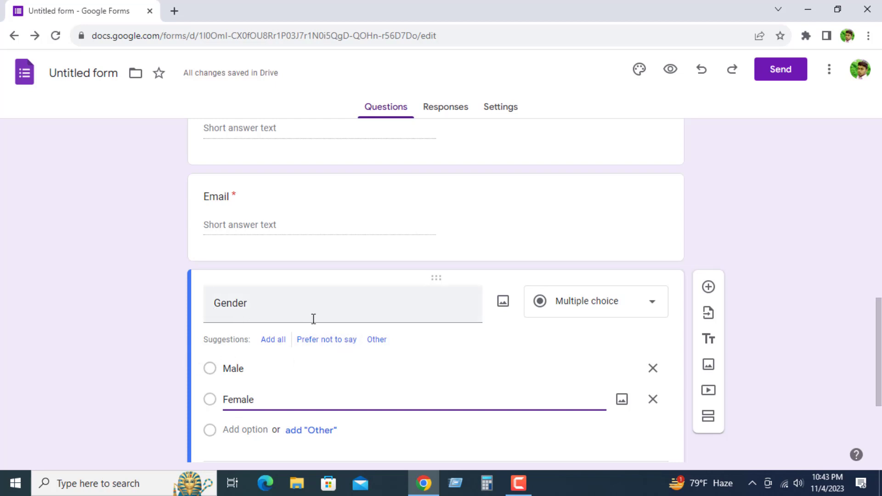
pyautogui.scroll(-1, 294, 347)
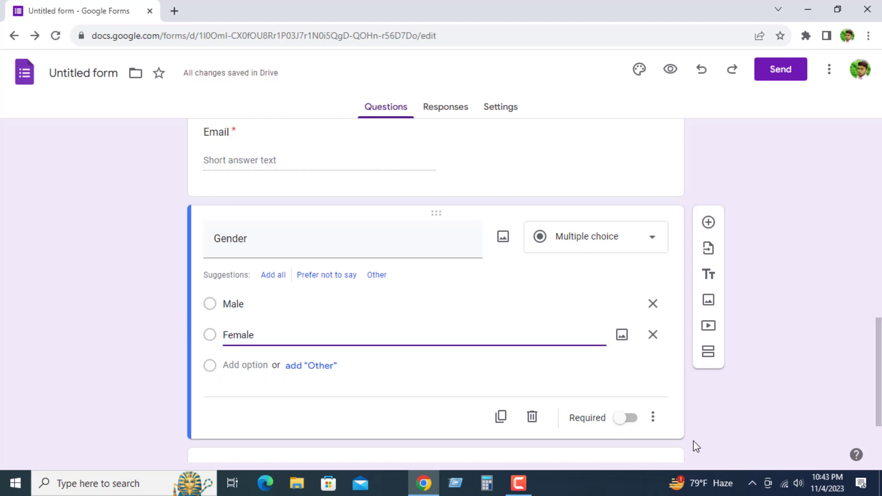
pyautogui.click(618, 425)
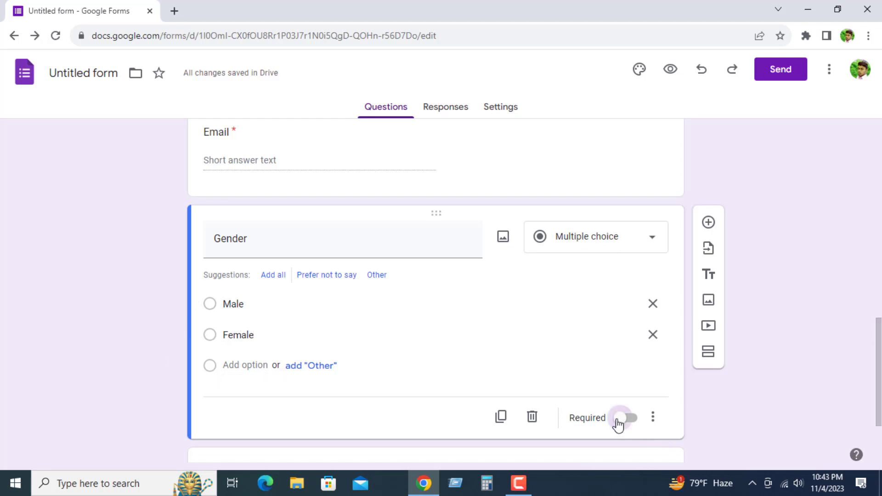
# Step: Add a multiple-choice question below "Gender" with the question text "Professions"
pyautogui.scroll(-2, 346, 326)
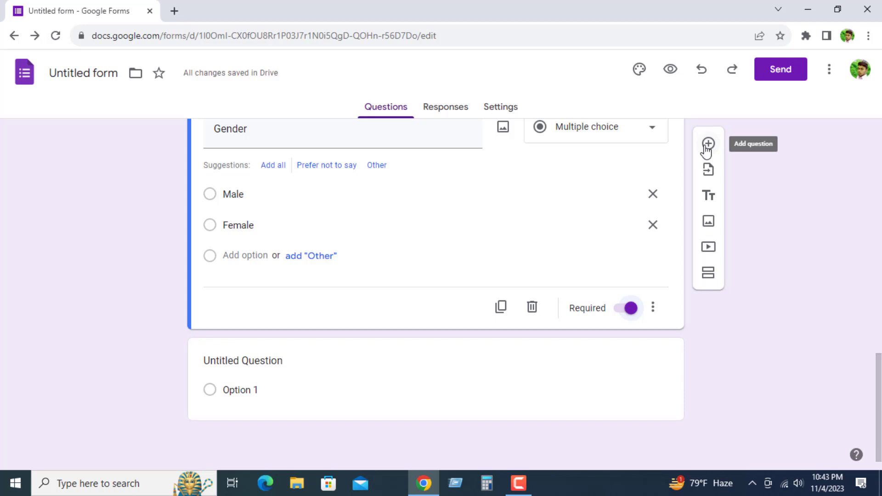
pyautogui.click(708, 146)
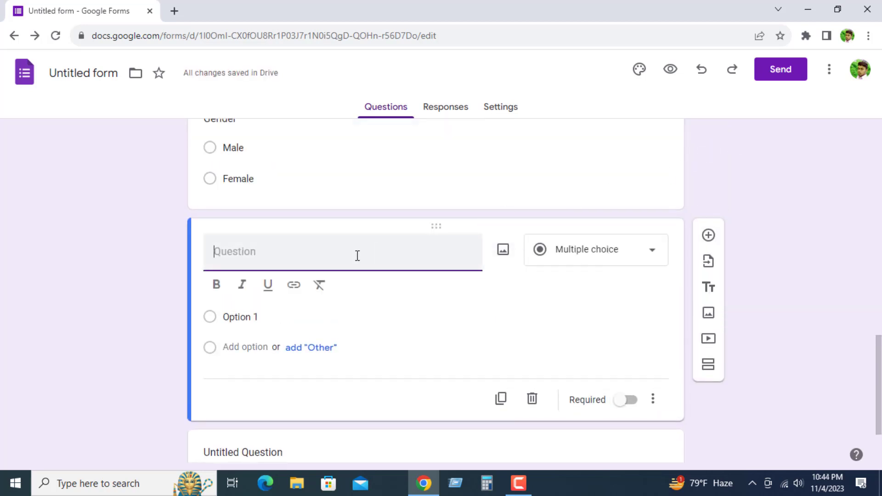
pyautogui.write('Professions')
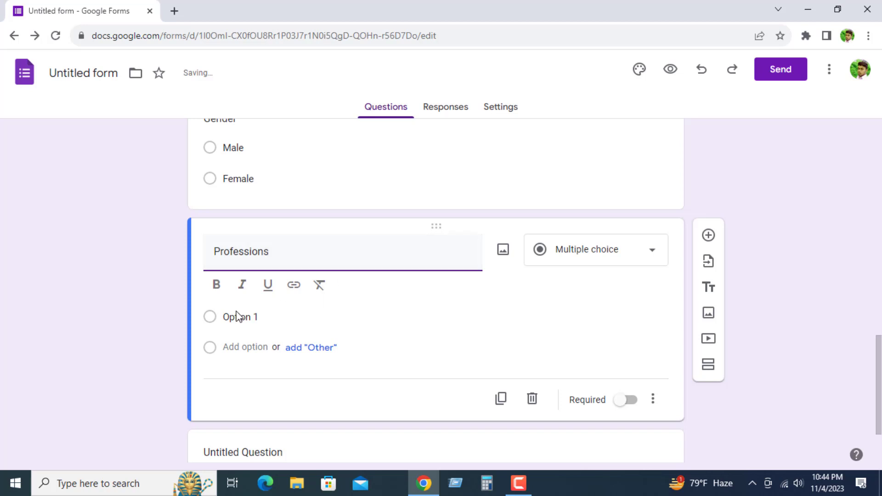
pyautogui.click(259, 316)
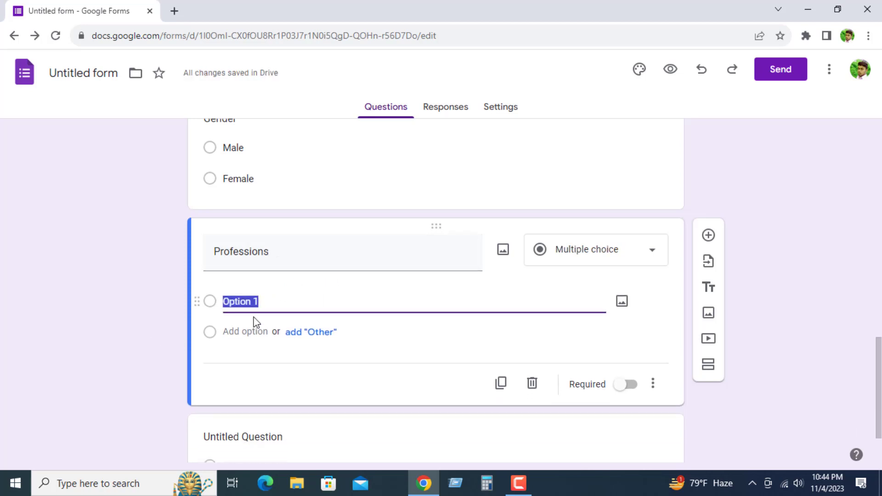
pyautogui.click(651, 255)
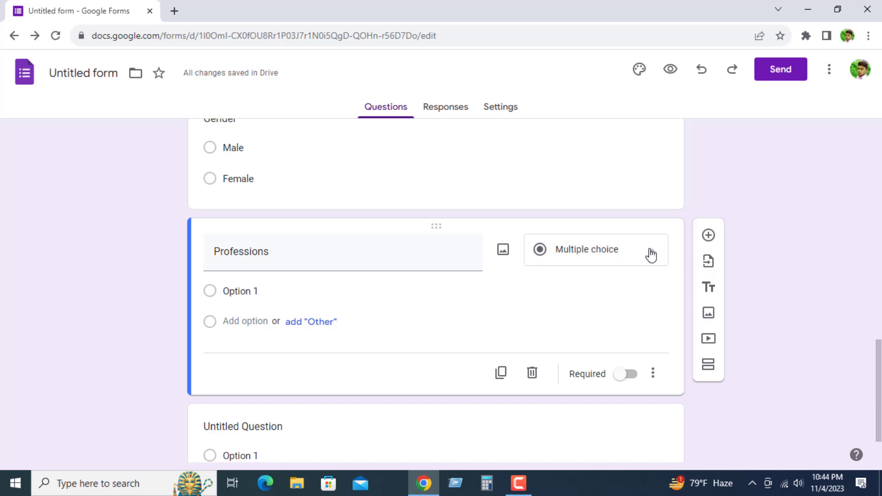
pyautogui.click(213, 285)
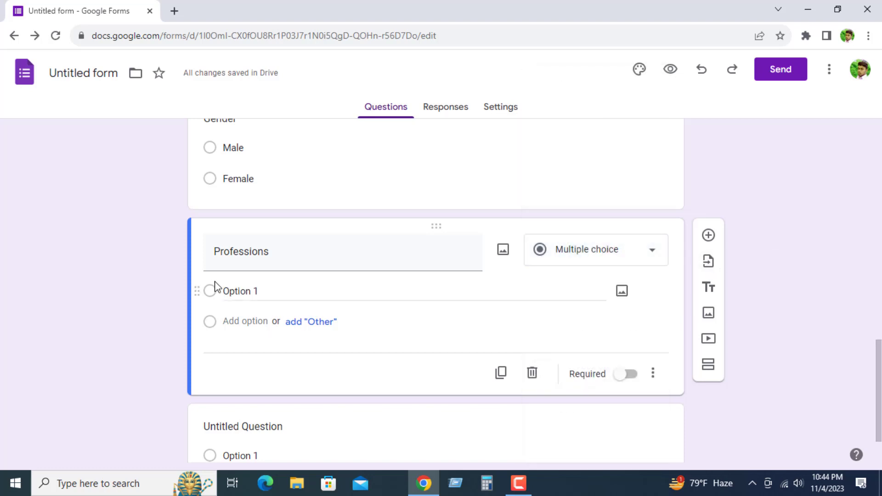
# Step: Enter "student", "job" and "Business" as the first three options of the "Professions" question
pyautogui.click(255, 293)
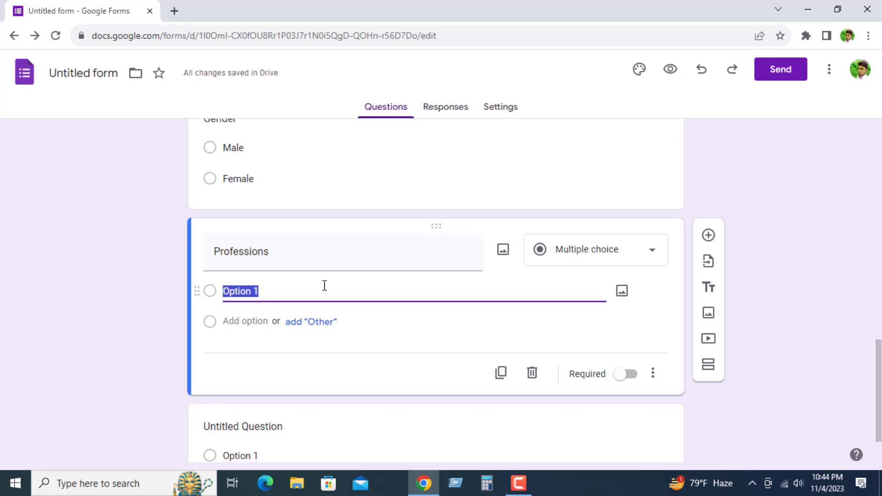
pyautogui.write('student')
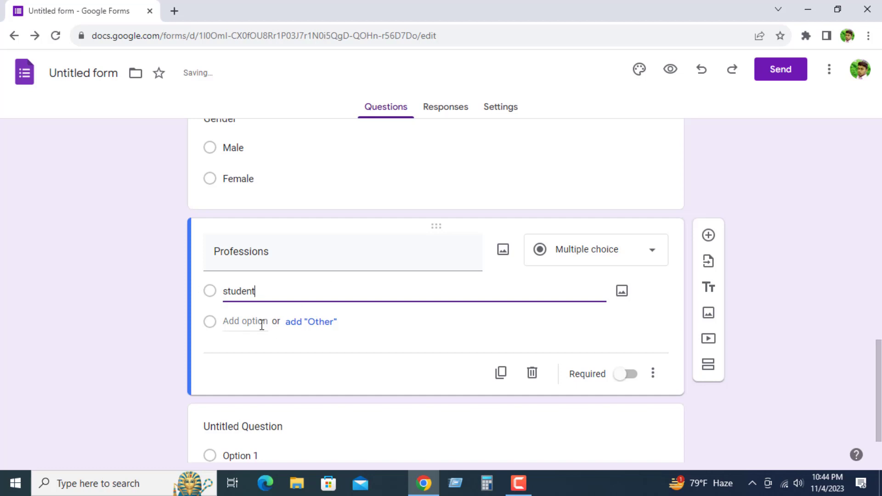
pyautogui.click(219, 323)
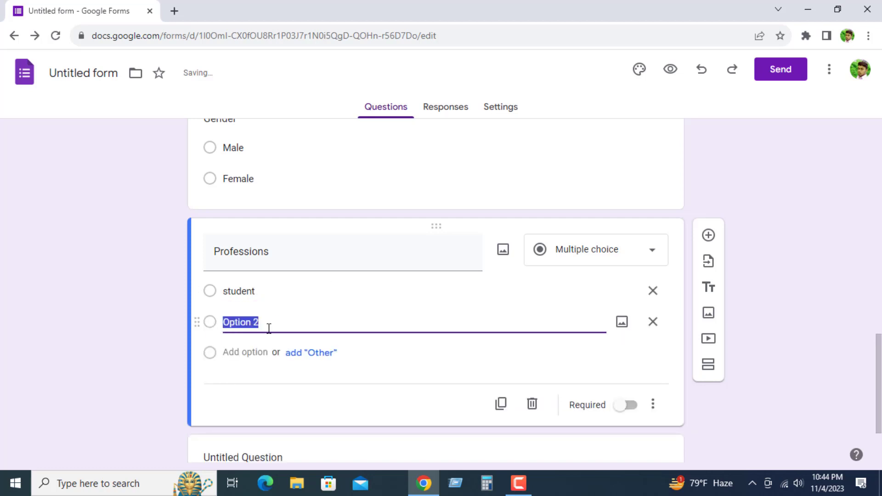
pyautogui.write('job')
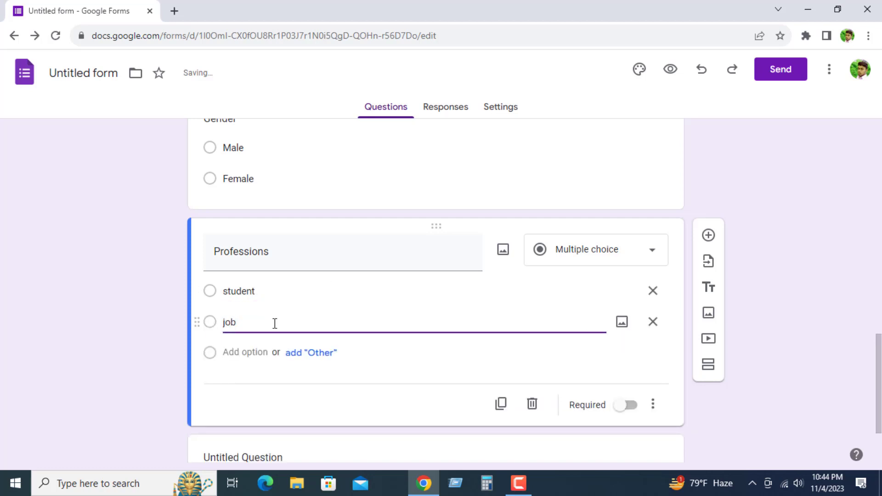
pyautogui.click(216, 353)
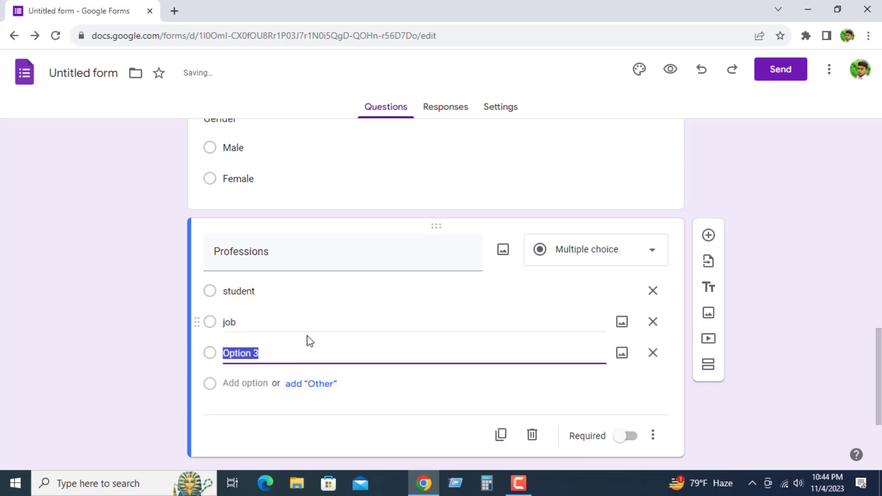
pyautogui.write('Business')
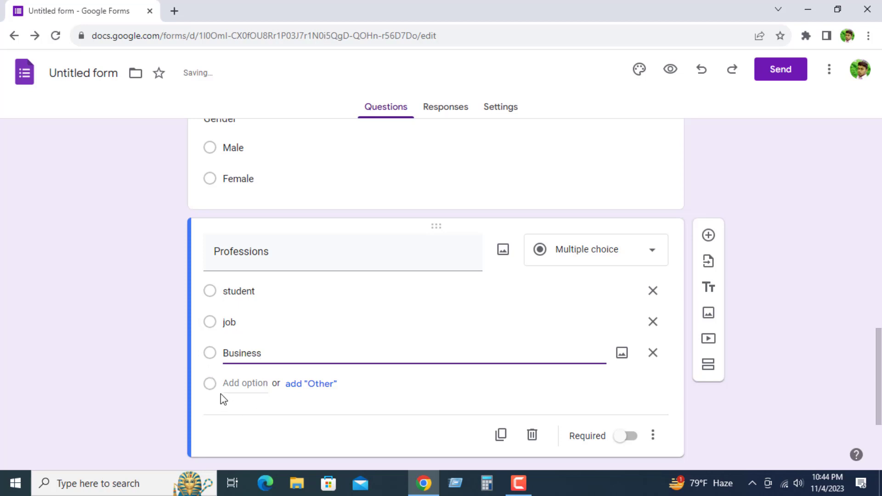
# Step: Add "service holder" as the fourth option of the "Professions" question and include an "Other" option
pyautogui.click(209, 385)
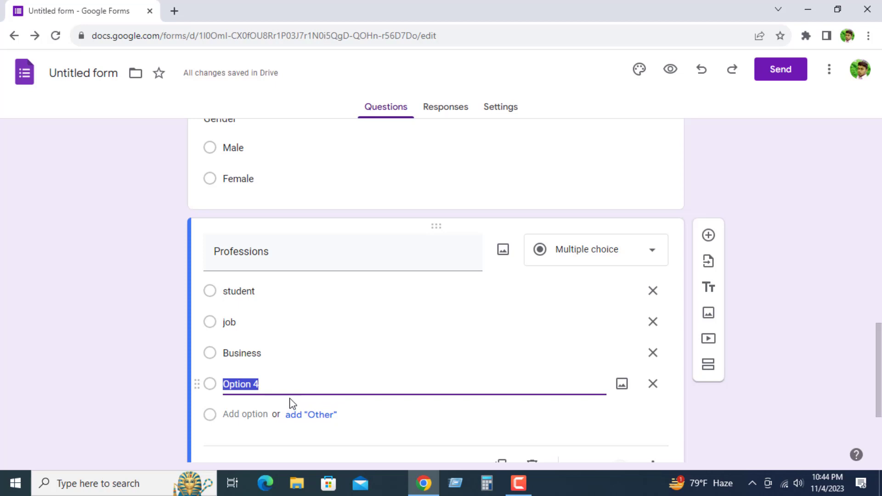
pyautogui.click(320, 415)
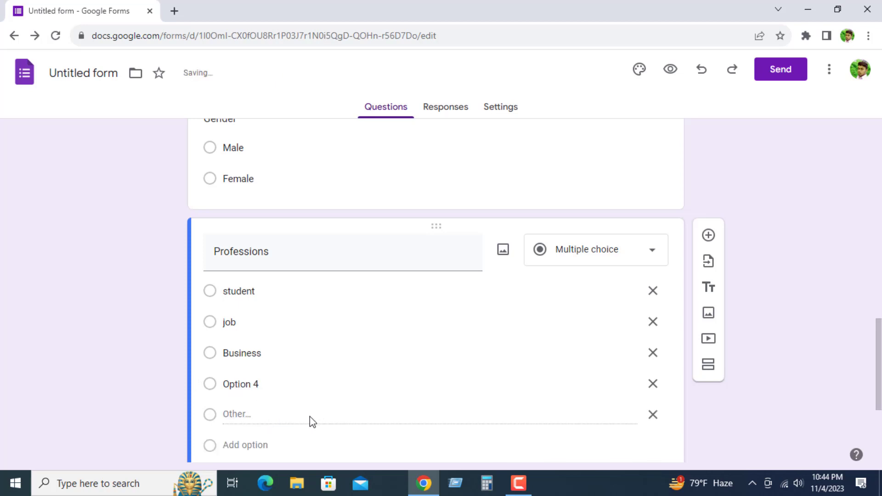
pyautogui.click(252, 384)
pyautogui.hotkey('ctrl', 'a')
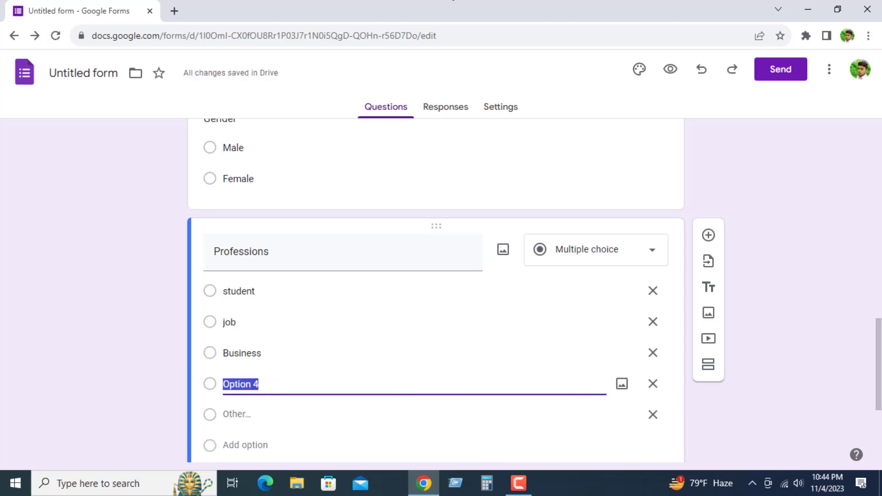
pyautogui.write('service hol')
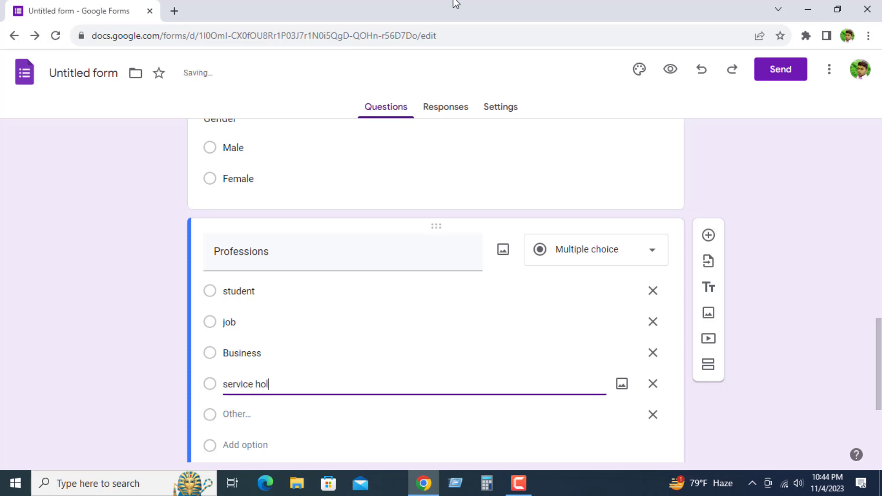
pyautogui.write('der')
# Step: Add a new question below "Professions" with the question text "photos"
pyautogui.scroll(-2, 398, 271)
pyautogui.scroll(-3, 333, 282)
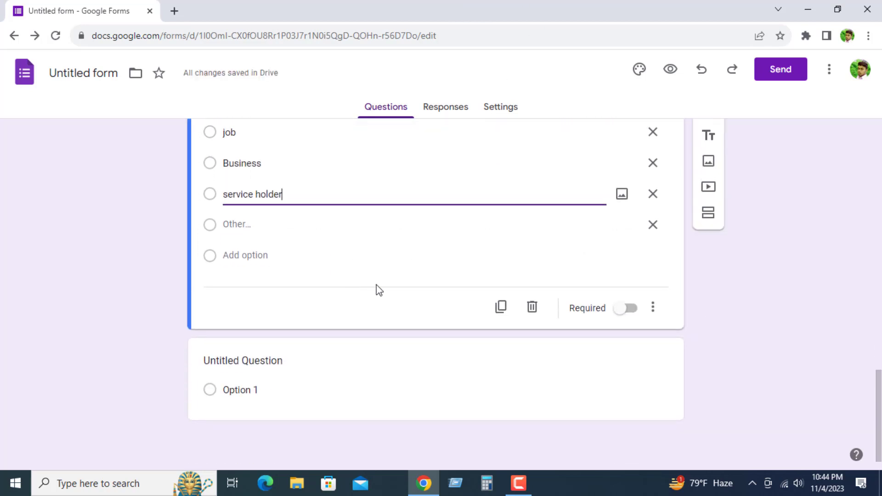
pyautogui.scroll(2, 594, 254)
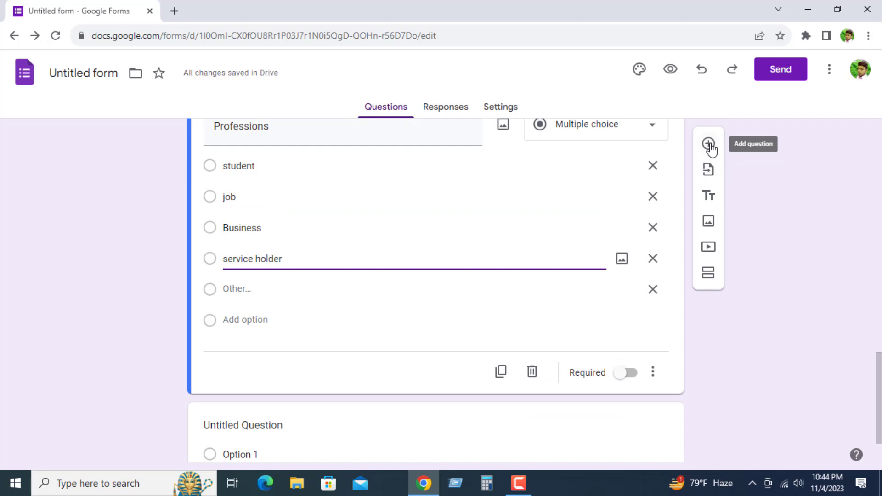
pyautogui.click(709, 144)
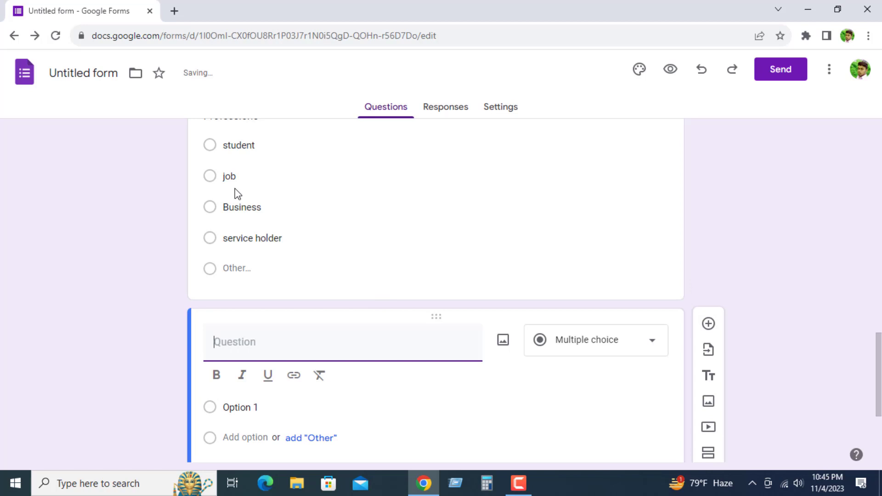
pyautogui.write('photos')
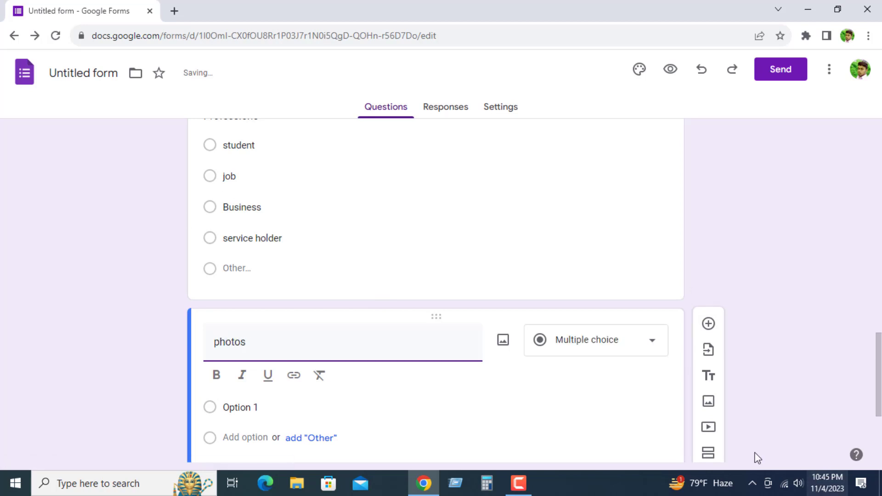
# Step: Change the "photos" question's answer type to File upload and agree to let respondents upload files to Drive
pyautogui.scroll(-3, 368, 367)
pyautogui.click(654, 218)
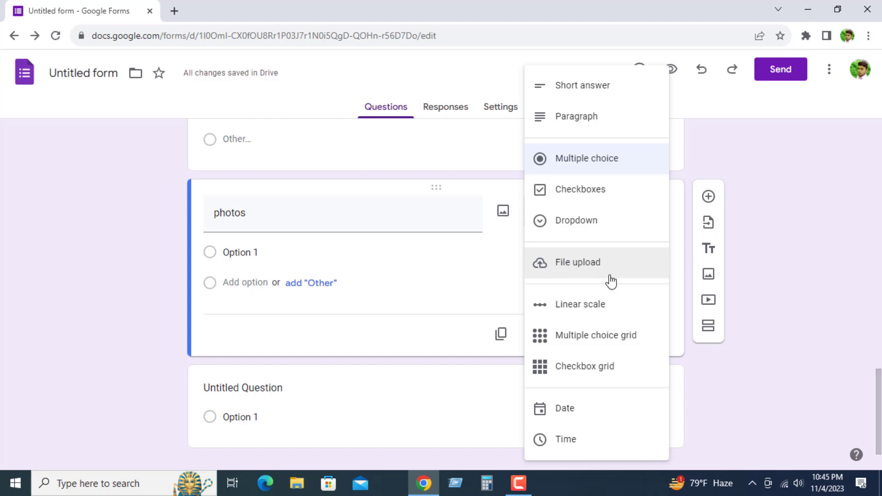
pyautogui.click(584, 267)
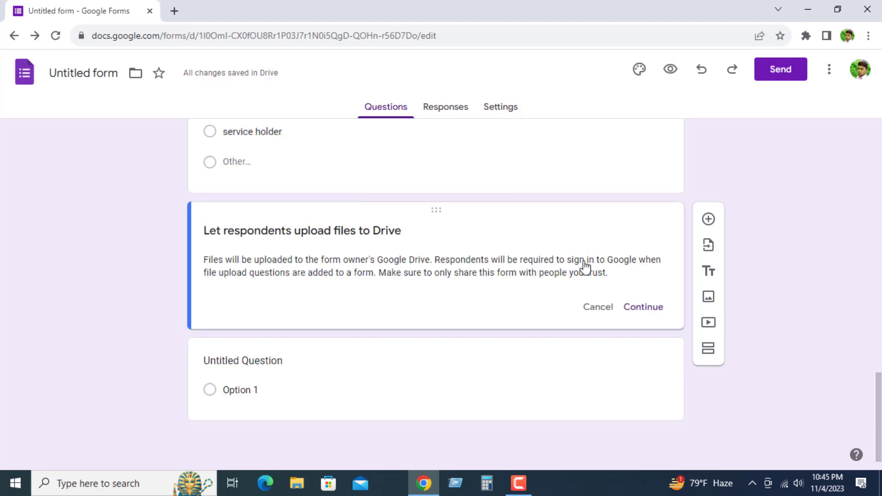
pyautogui.scroll(1, 266, 274)
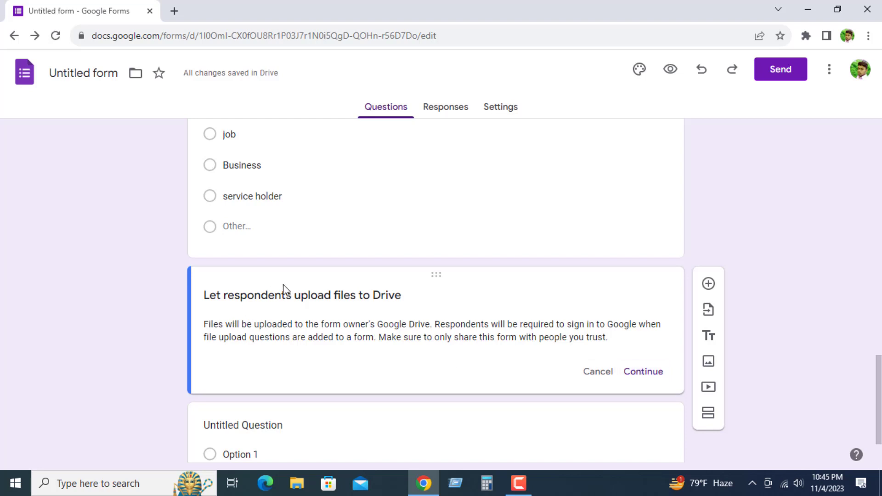
pyautogui.click(641, 373)
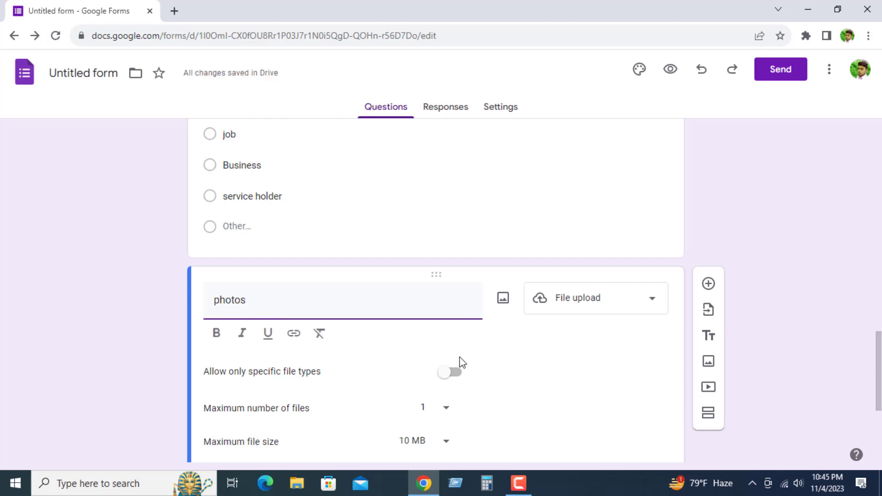
# Step: Limit the "photos" upload to Image files with a maximum file size of 1 MB and make the question required
pyautogui.scroll(-1, 454, 351)
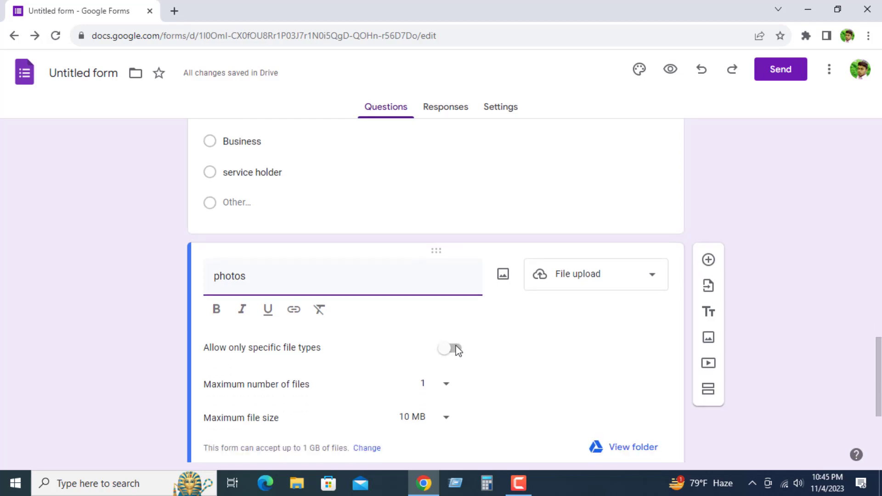
pyautogui.click(446, 380)
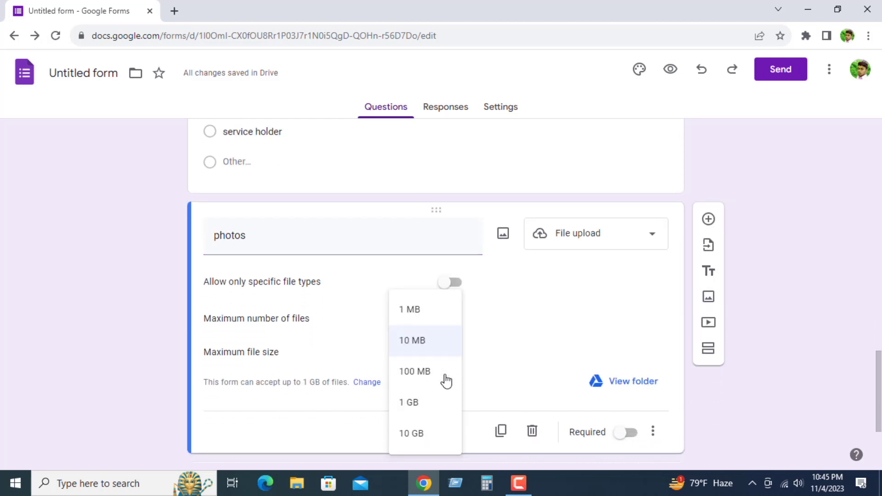
pyautogui.click(416, 317)
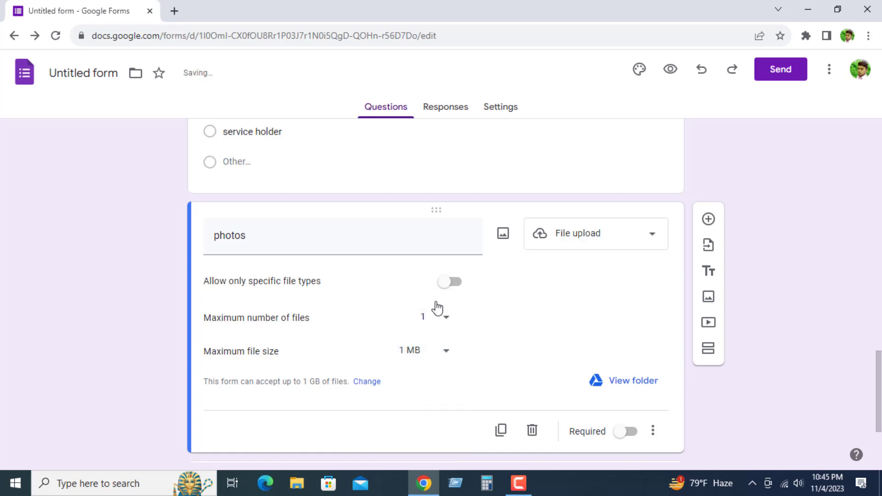
pyautogui.click(450, 281)
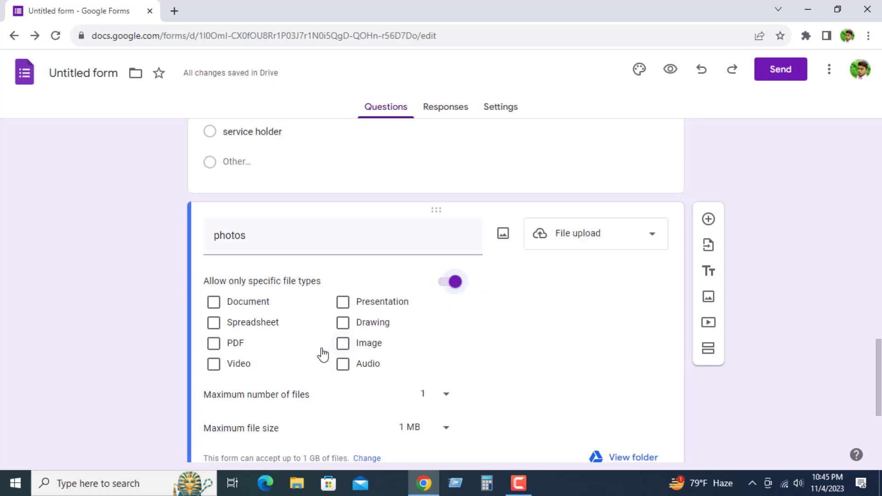
pyautogui.click(342, 342)
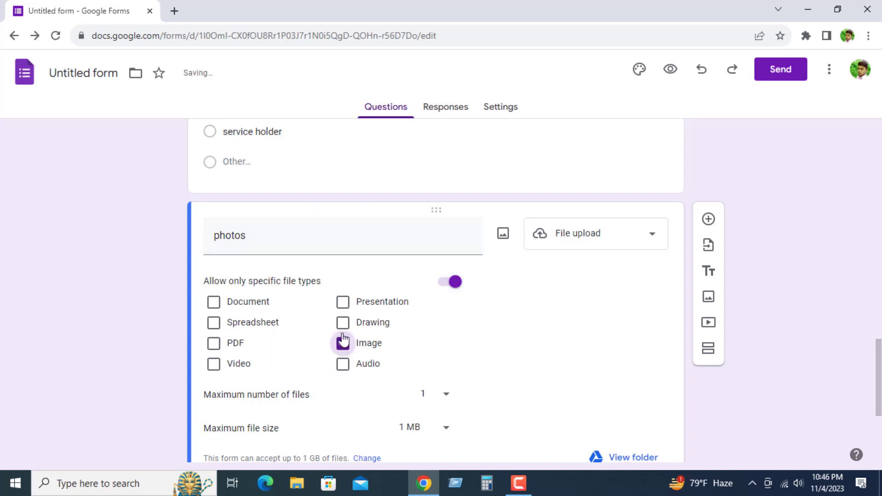
pyautogui.doubleClick(354, 241)
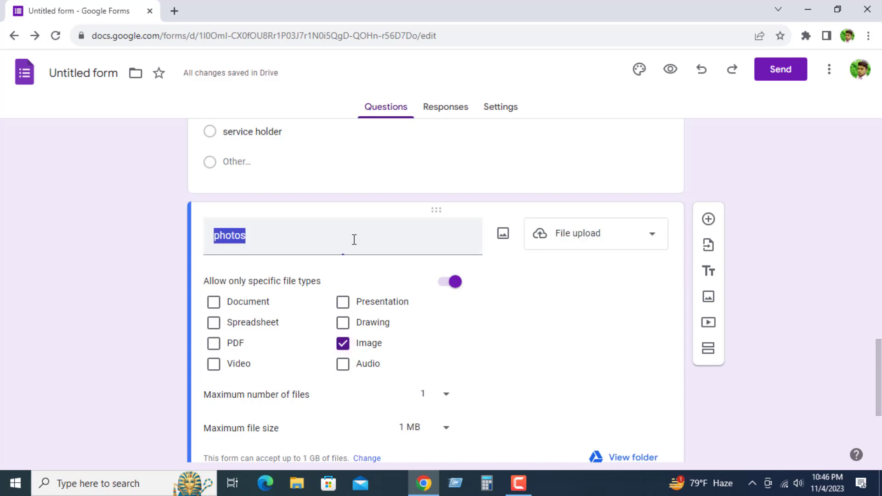
pyautogui.scroll(-3, 466, 376)
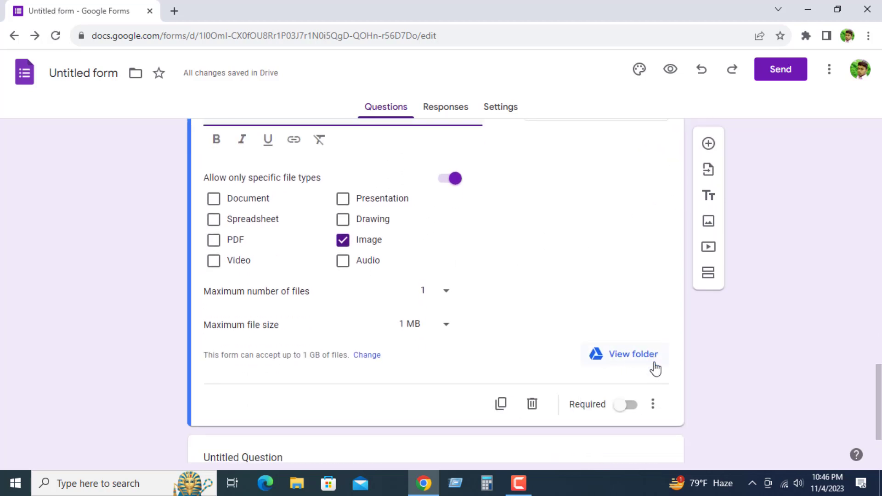
pyautogui.click(616, 407)
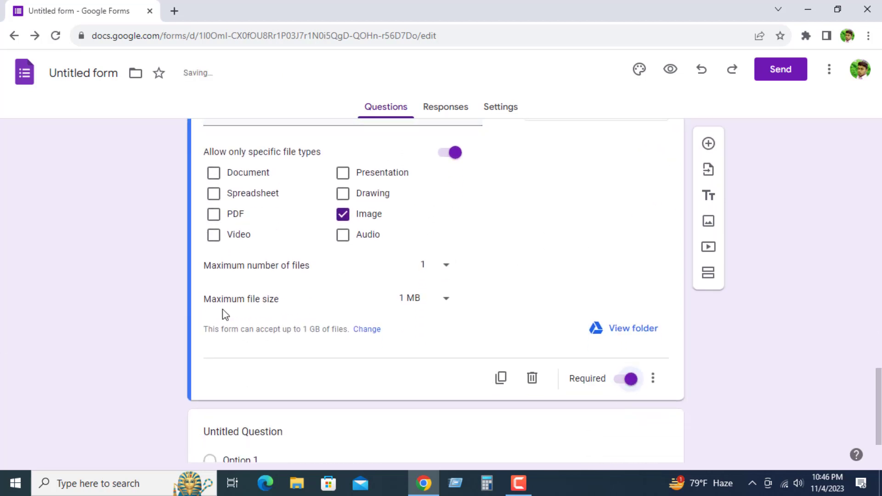
# Step: Add a question below "photos" with the text "Biodata" and choose File upload as its answer type
pyautogui.scroll(-2, 336, 339)
pyautogui.scroll(1, 482, 331)
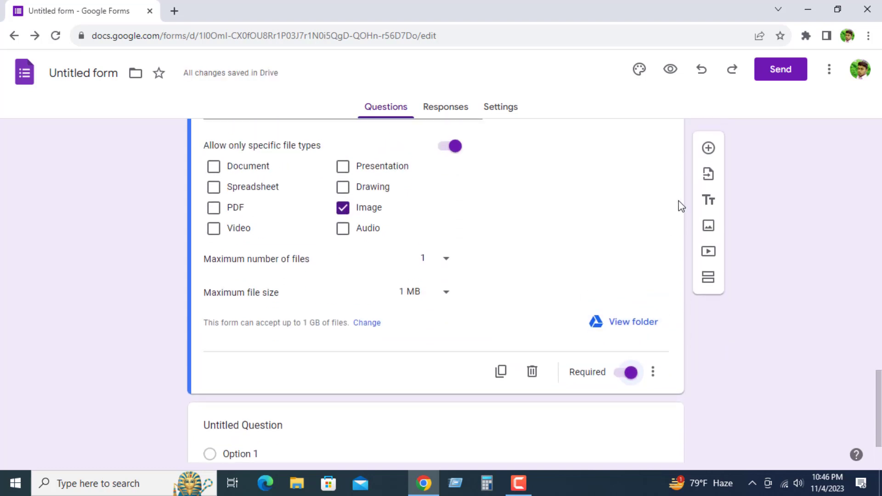
pyautogui.click(707, 146)
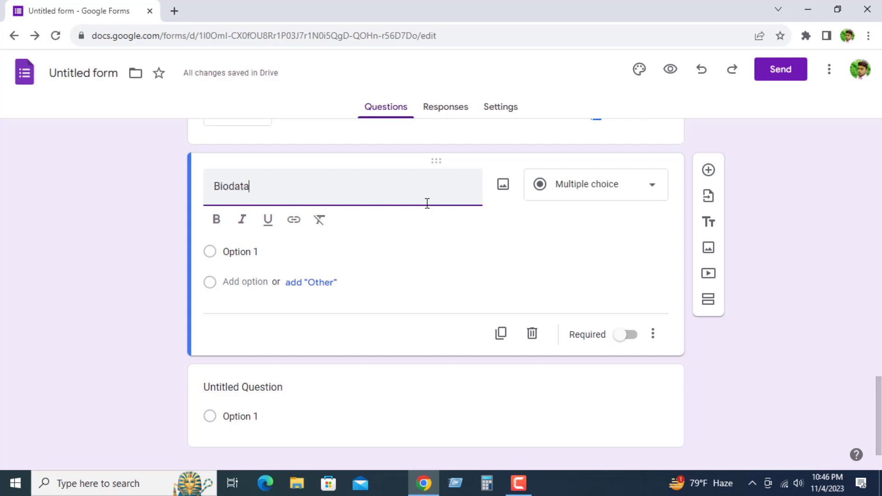
pyautogui.click(614, 189)
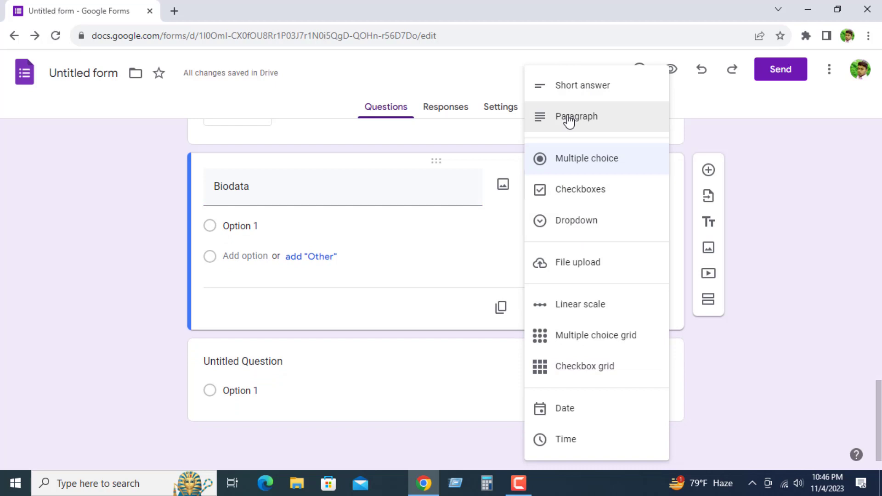
pyautogui.click(570, 264)
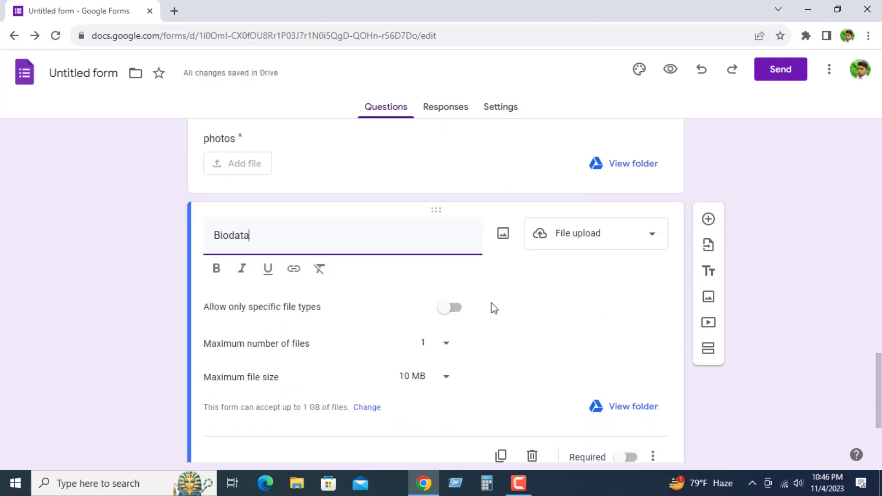
# Step: Restrict the "Biodata" upload to Document, PDF and Spreadsheet files and make the question required
pyautogui.scroll(-1, 473, 322)
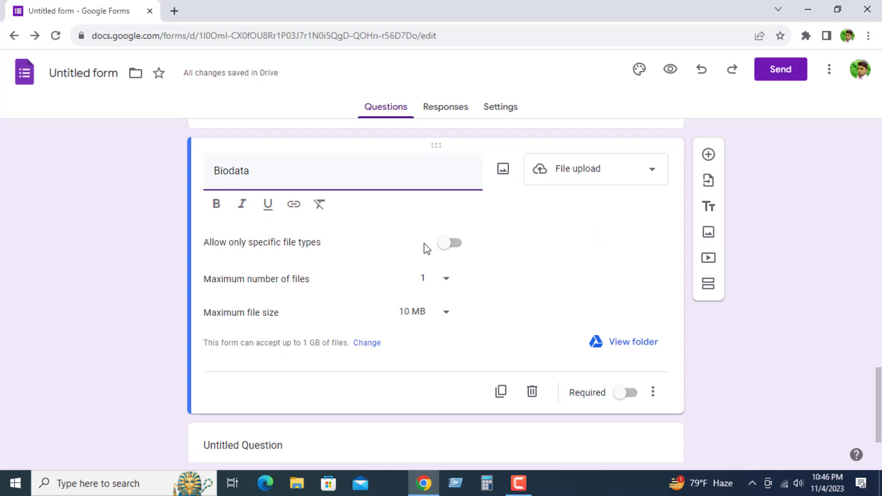
pyautogui.click(448, 244)
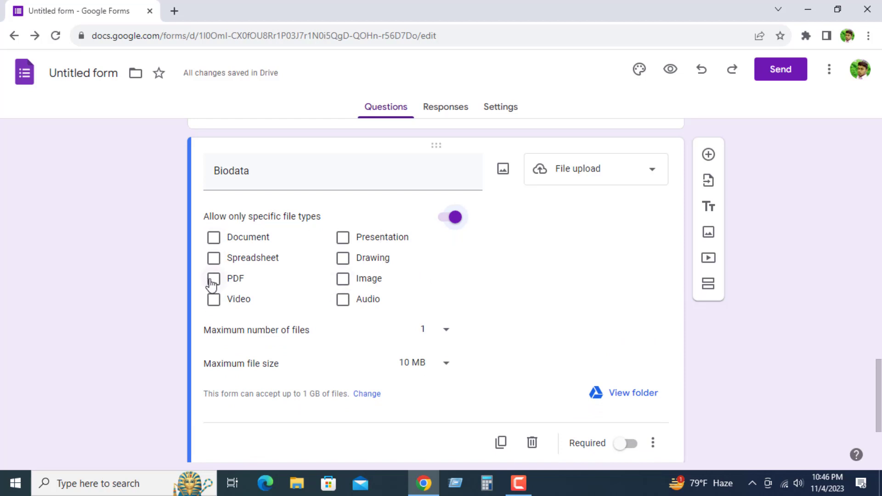
pyautogui.click(213, 238)
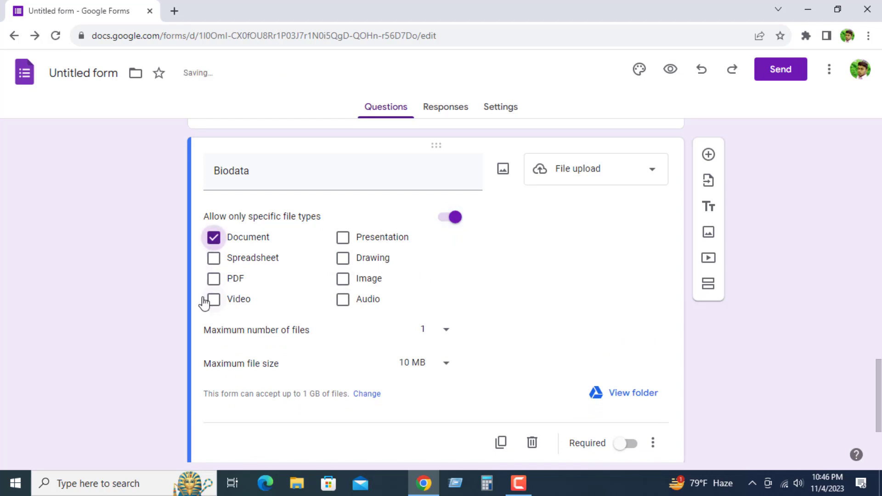
pyautogui.click(214, 280)
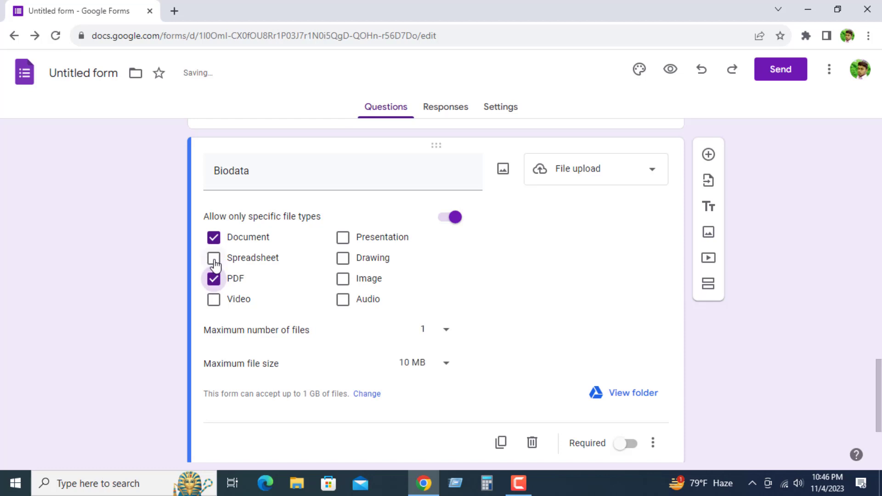
pyautogui.click(214, 262)
pyautogui.scroll(-3, 505, 349)
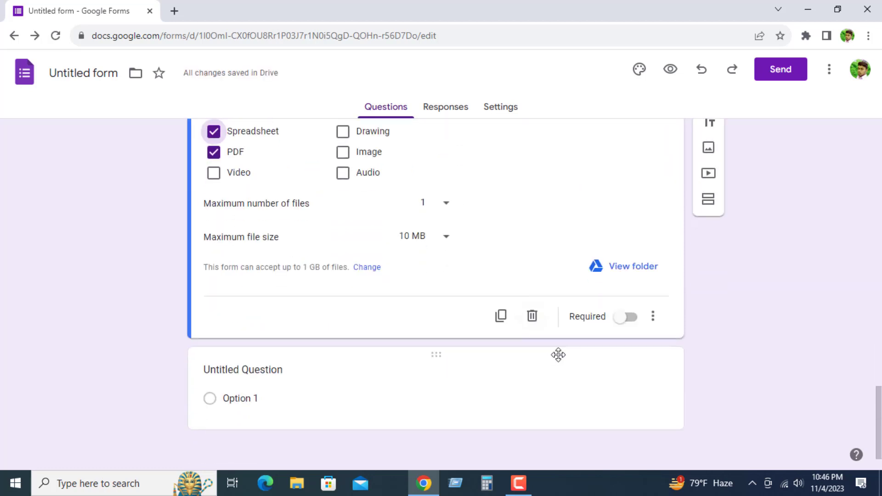
pyautogui.click(622, 317)
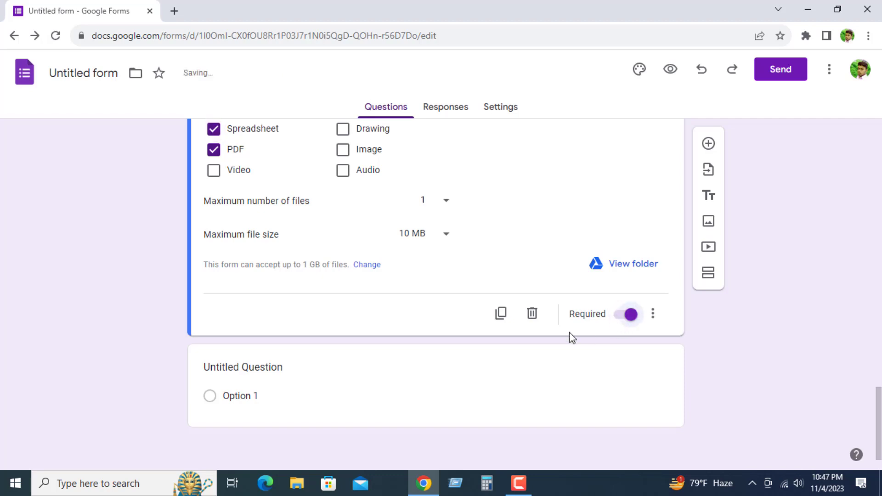
# Step: Review the form's questions from start to end and open the form's preview
pyautogui.scroll(1, 485, 351)
pyautogui.scroll(20, 485, 351)
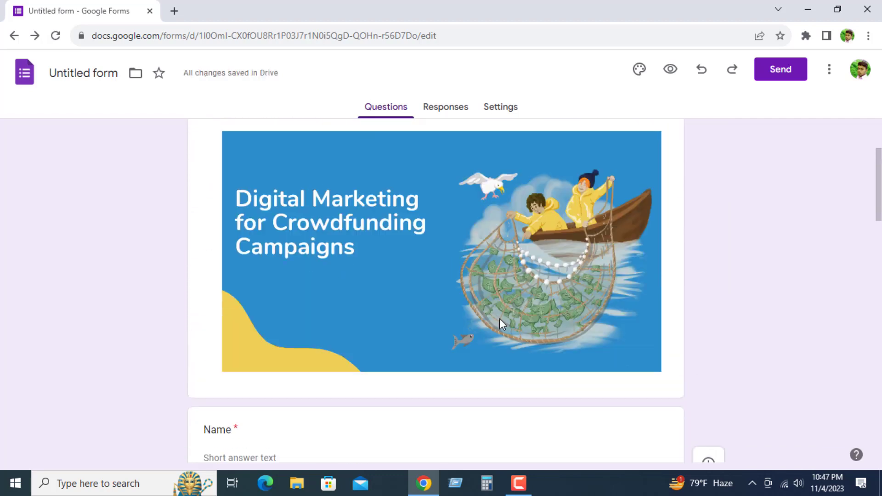
pyautogui.scroll(-20, 511, 311)
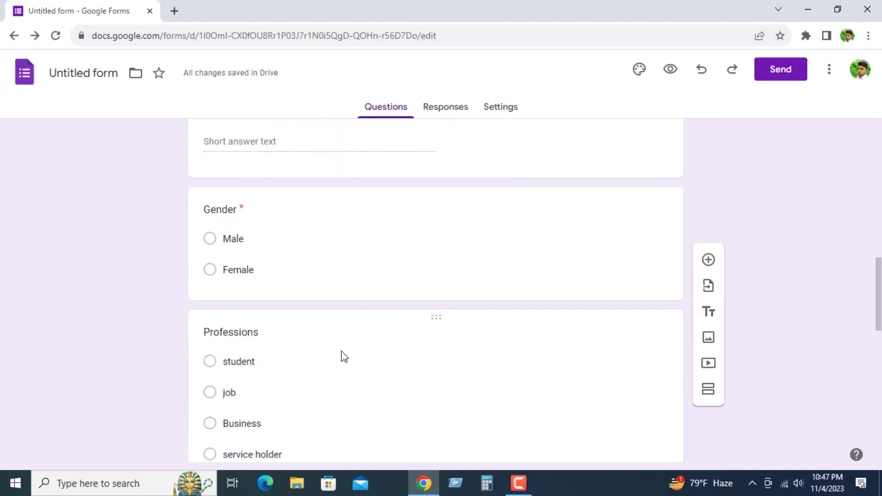
pyautogui.scroll(-3, 414, 358)
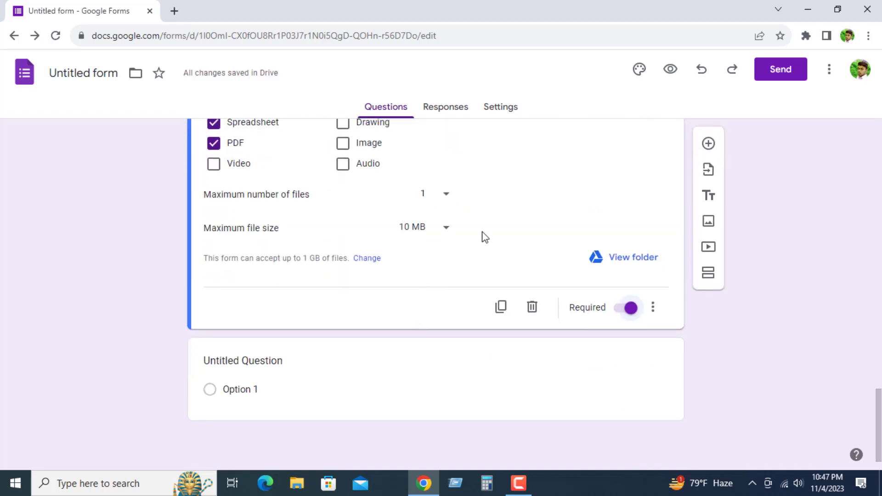
pyautogui.scroll(20, 365, 363)
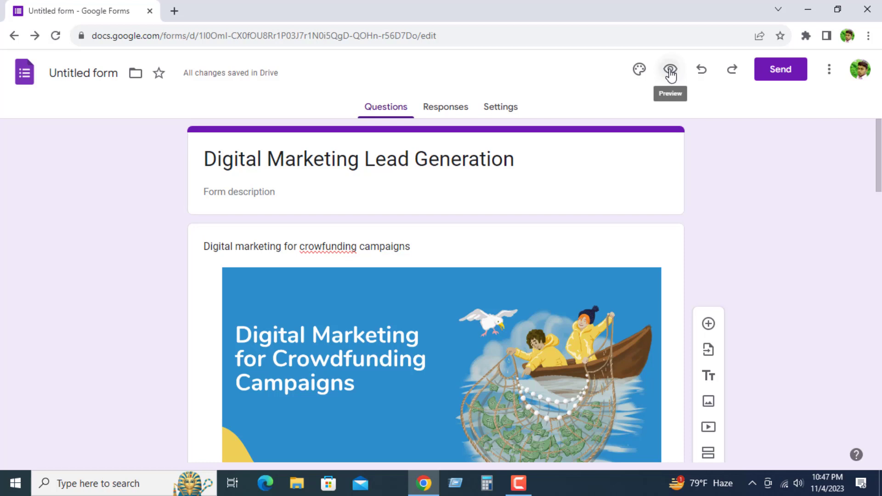
pyautogui.click(670, 73)
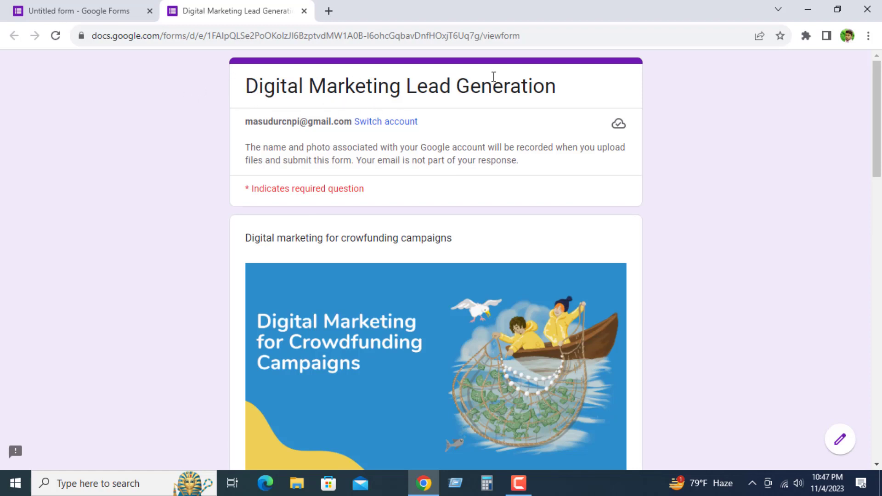
# Step: Examine the previewed form's header image and its Name, Phone number and Email questions
pyautogui.scroll(-4, 289, 194)
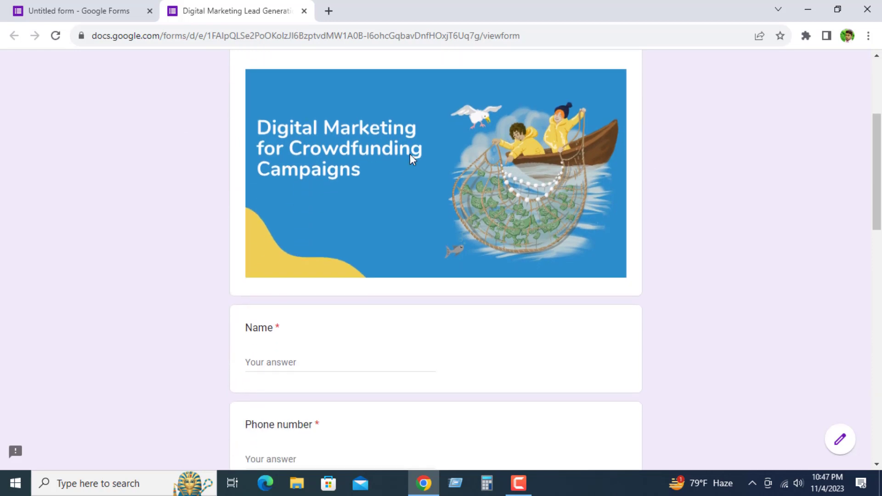
pyautogui.moveTo(263, 130); pyautogui.dragTo(415, 171)
pyautogui.scroll(-4, 259, 179)
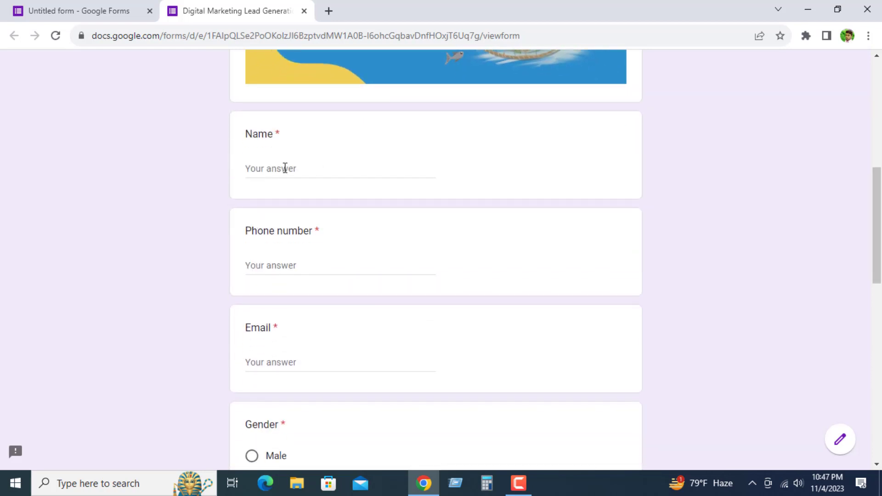
pyautogui.click(285, 168)
pyautogui.scroll(-2, 284, 189)
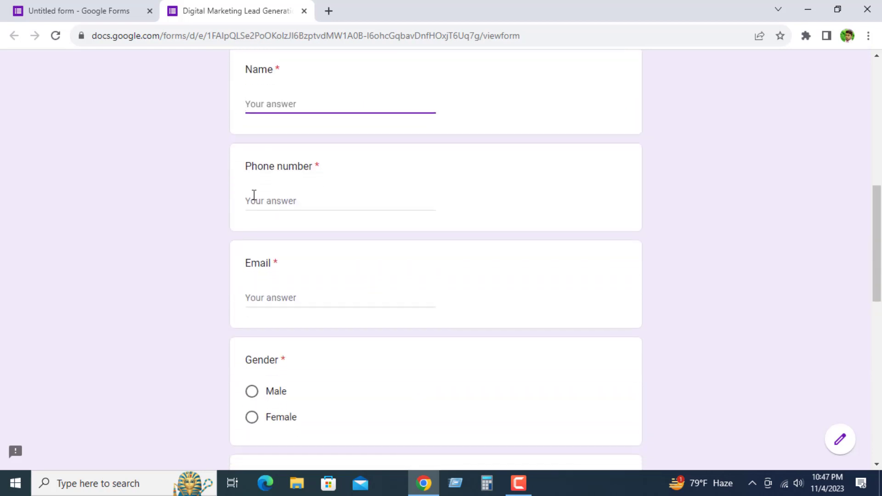
pyautogui.scroll(-5, 437, 191)
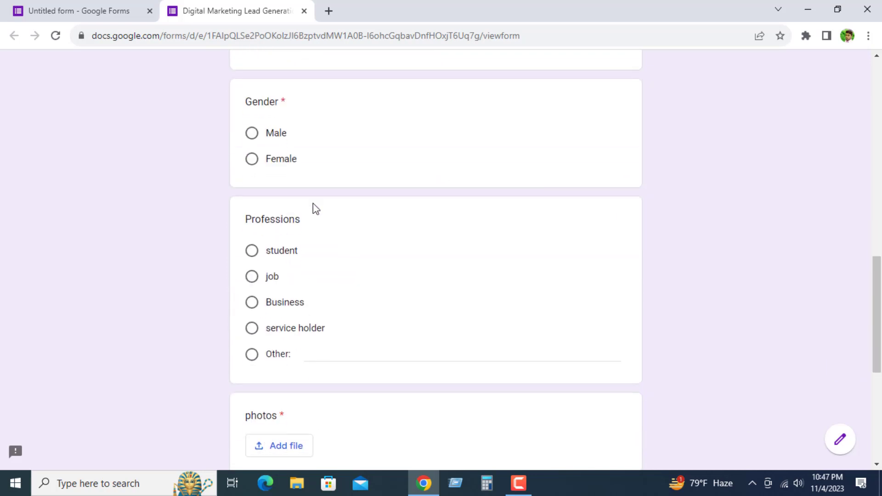
# Step: Test the Gender question's Male and Female options, finishing with Female selected
pyautogui.click(251, 134)
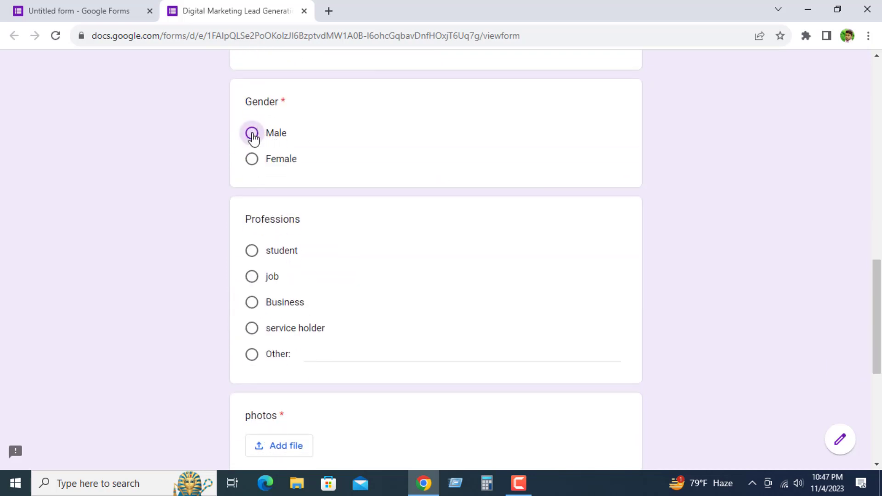
pyautogui.click(252, 160)
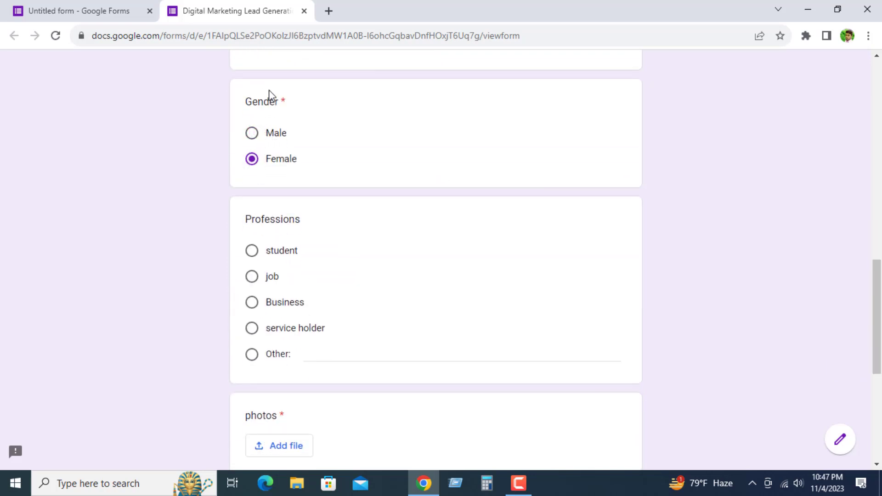
pyautogui.moveTo(301, 135); pyautogui.dragTo(241, 142)
pyautogui.click(252, 137)
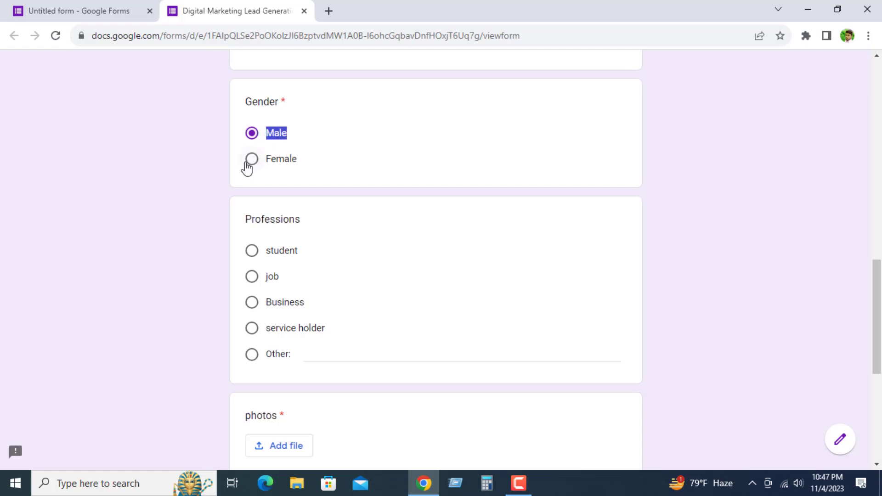
pyautogui.click(253, 162)
# Step: Check the file upload windows of the "photos" and "Biodata" questions, closing each without adding a file
pyautogui.scroll(-2, 262, 192)
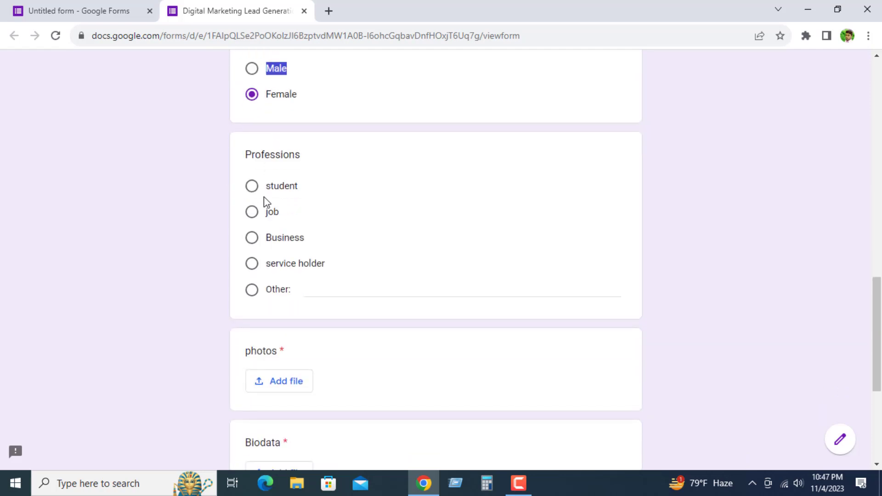
pyautogui.scroll(-3, 404, 186)
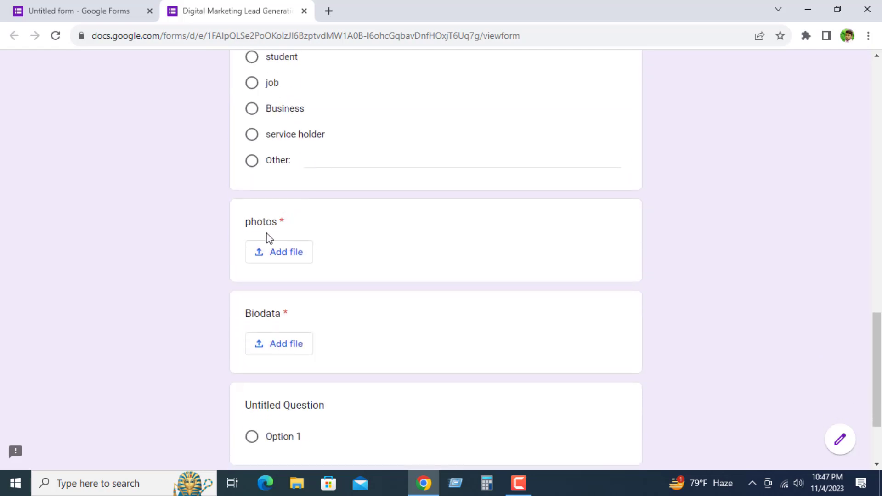
pyautogui.scroll(-2, 259, 225)
pyautogui.click(276, 189)
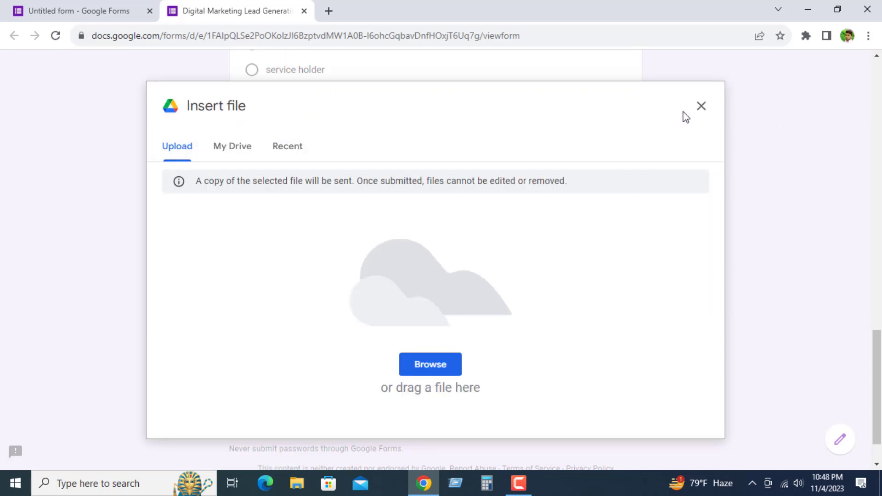
pyautogui.click(699, 106)
pyautogui.scroll(-1, 271, 260)
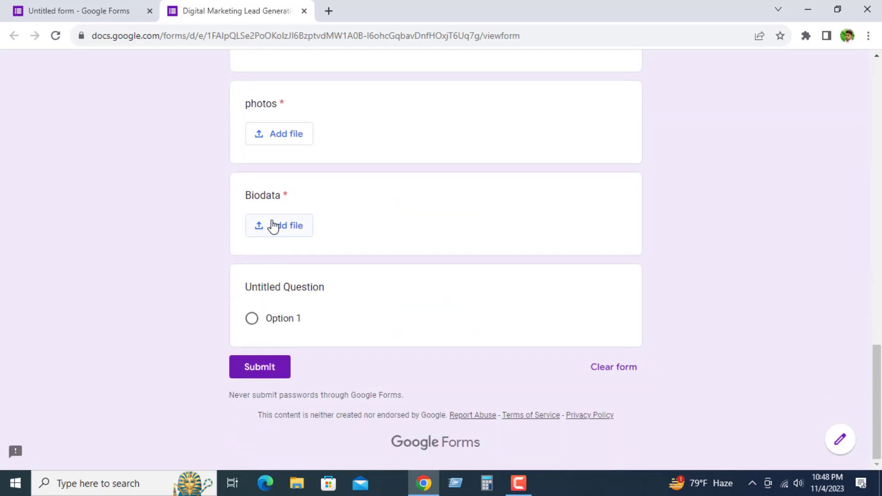
pyautogui.click(278, 223)
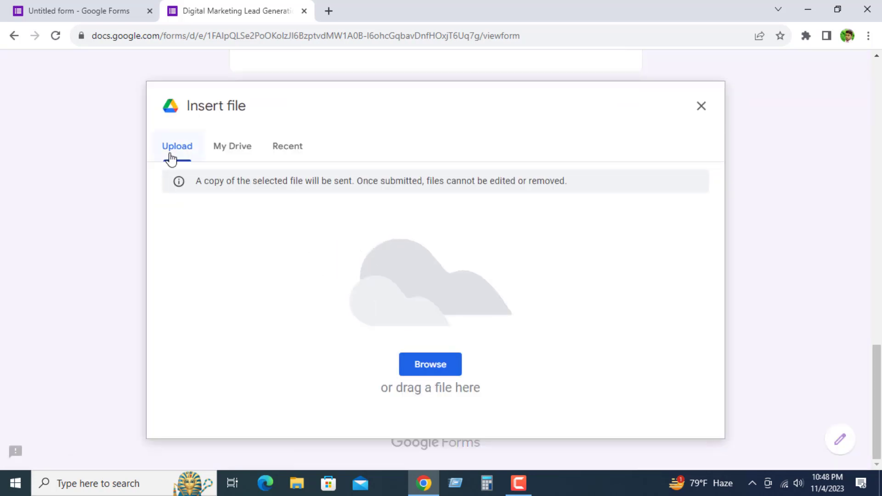
pyautogui.click(700, 108)
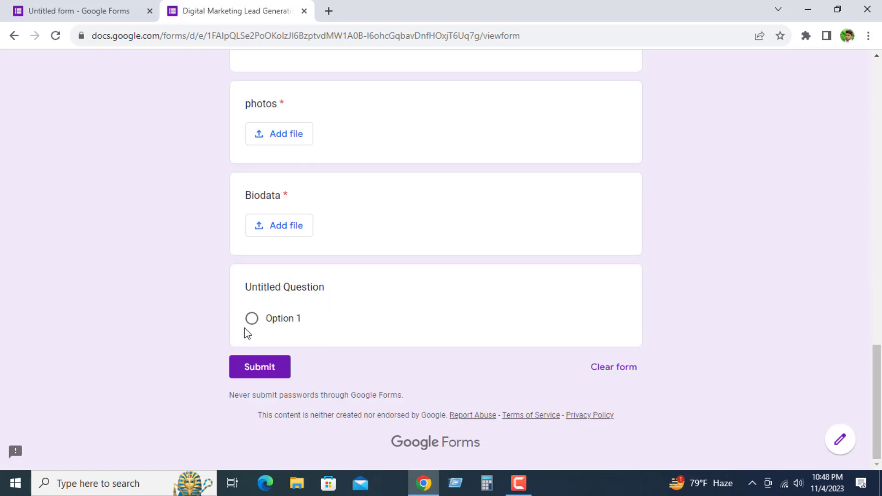
# Step: Try selecting Option 1 of the "Untitled Question" and clear the selection again
pyautogui.moveTo(263, 283); pyautogui.dragTo(389, 295)
pyautogui.click(355, 294)
pyautogui.click(251, 319)
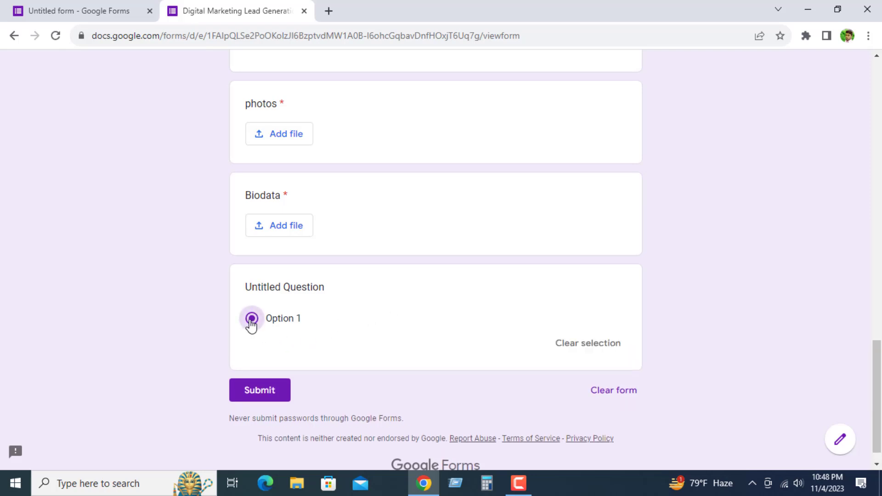
pyautogui.click(251, 322)
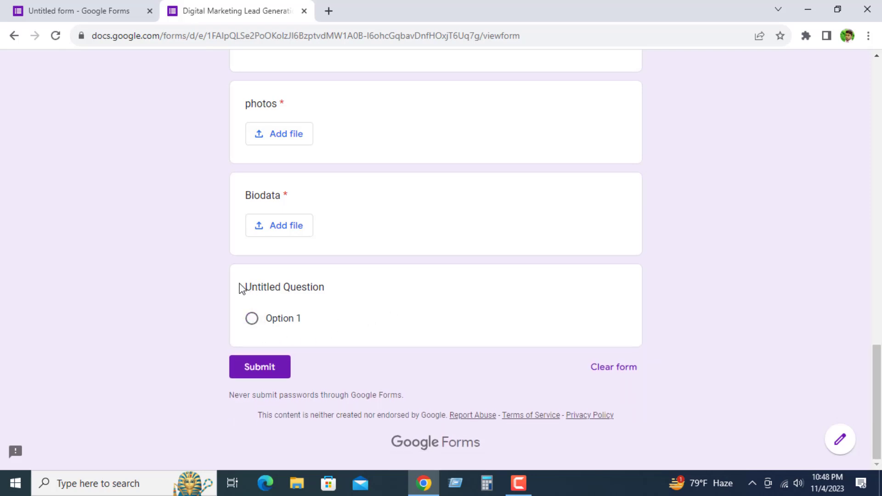
pyautogui.moveTo(324, 286); pyautogui.dragTo(244, 287)
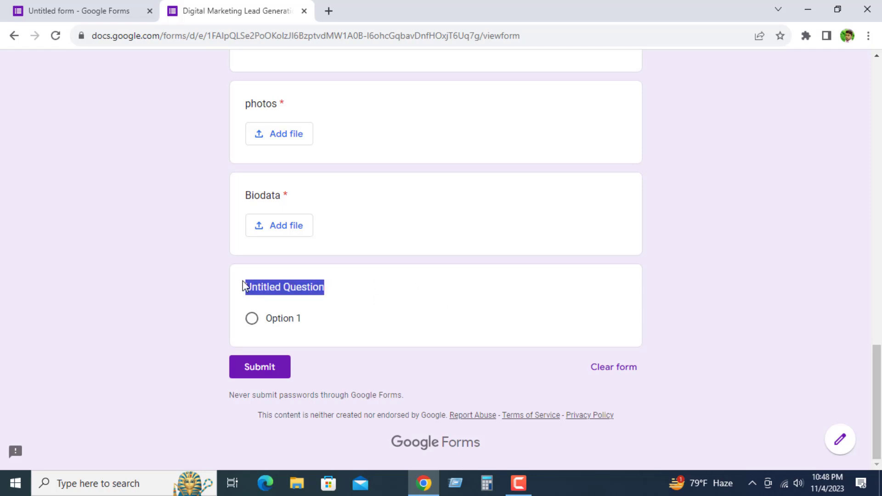
pyautogui.click(336, 315)
# Step: Try to submit the form with required questions left unanswered and examine how those questions are marked
pyautogui.scroll(10, 270, 372)
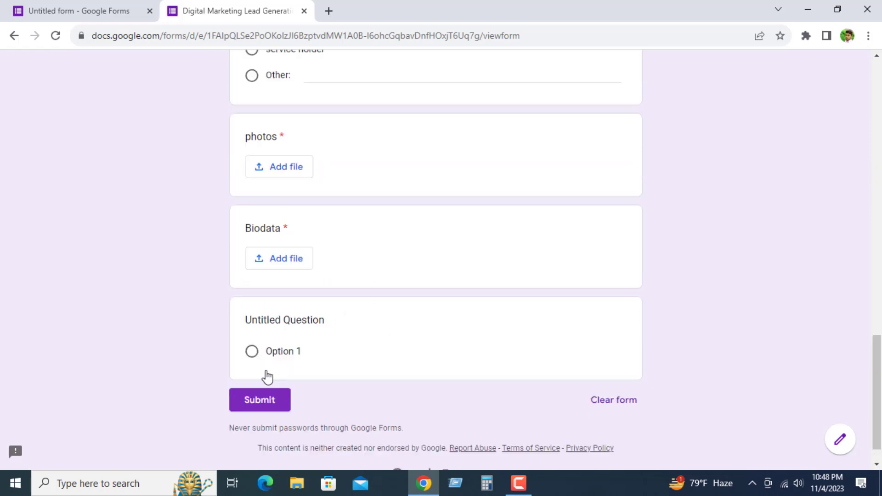
pyautogui.scroll(-10, 283, 358)
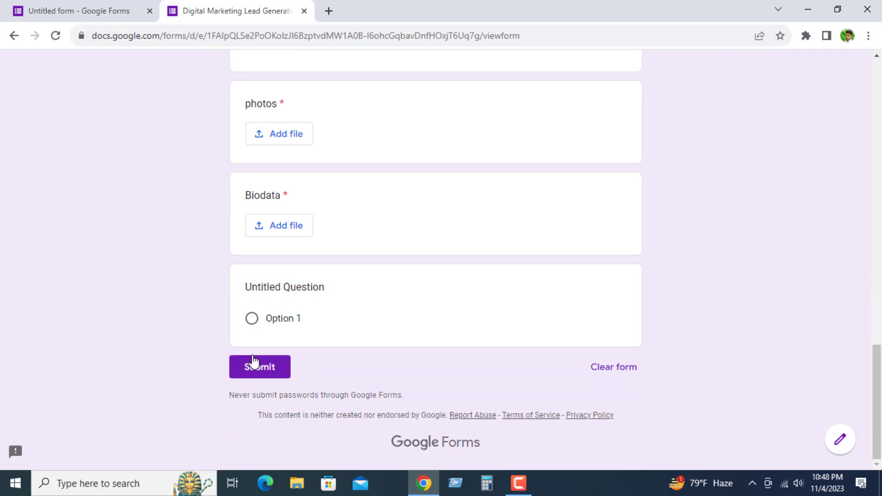
pyautogui.scroll(20, 304, 361)
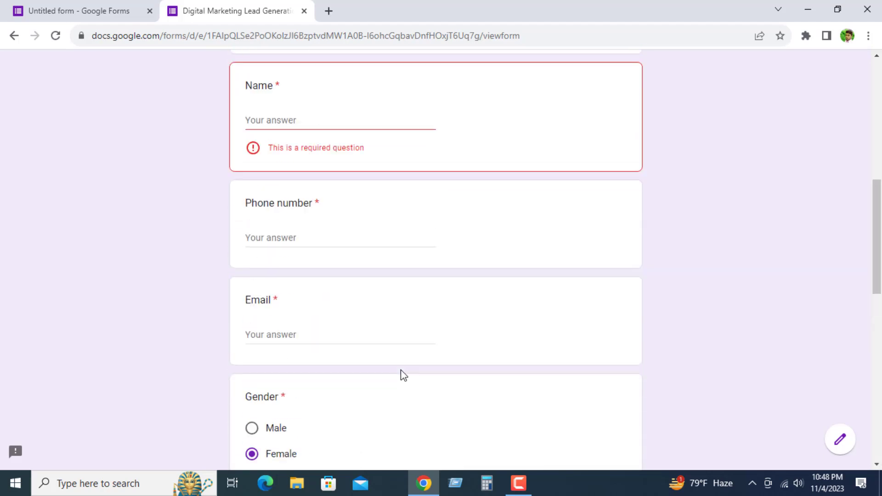
pyautogui.scroll(-15, 386, 285)
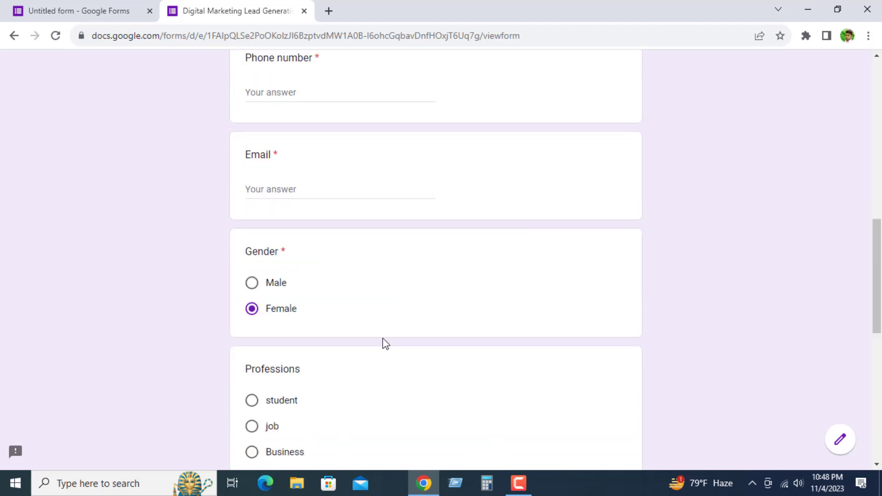
pyautogui.scroll(15, 159, 177)
# Step: Return to the form editor and open the form's sending options for email
pyautogui.click(104, 6)
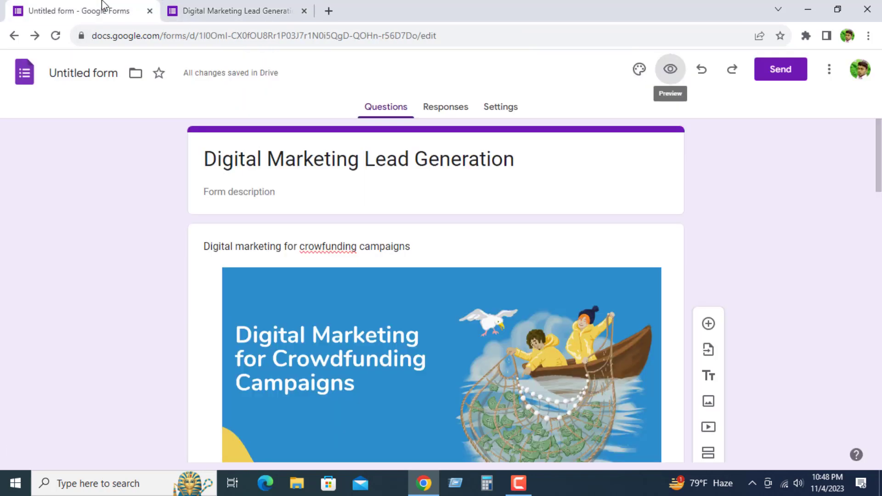
pyautogui.scroll(-5, 356, 322)
pyautogui.scroll(5, 475, 316)
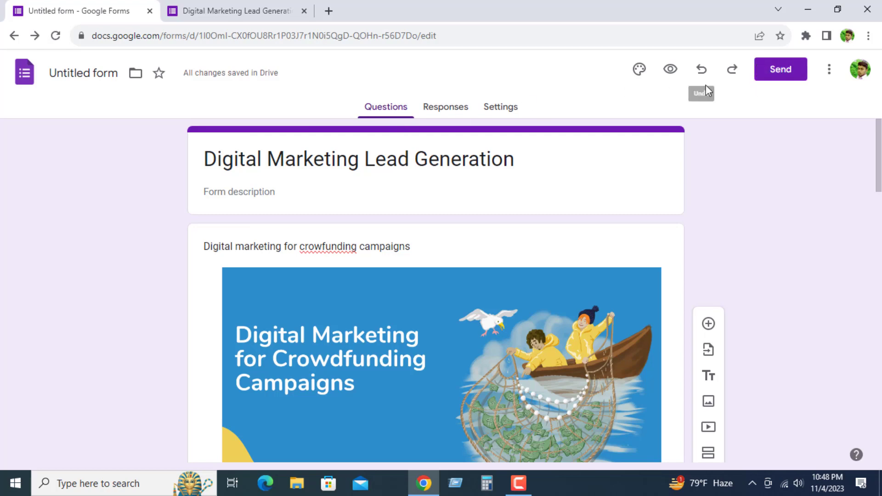
pyautogui.click(784, 72)
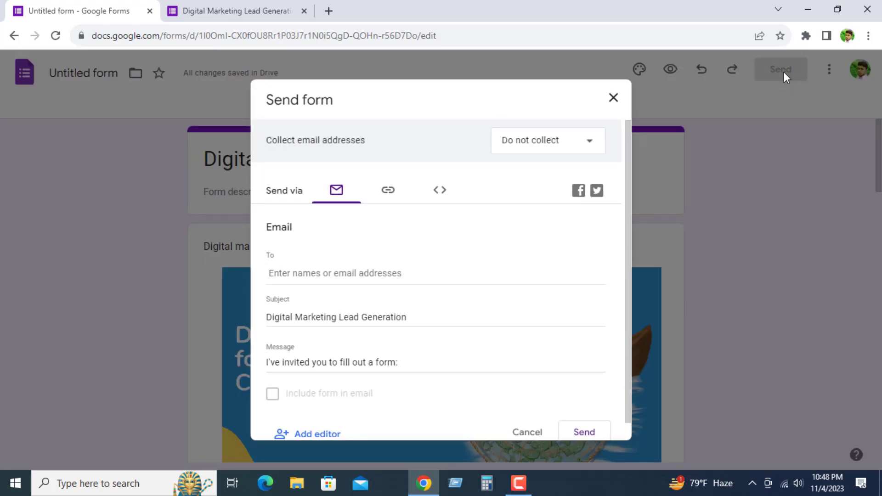
pyautogui.scroll(-1, 326, 316)
pyautogui.scroll(1, 411, 367)
pyautogui.scroll(-1, 265, 284)
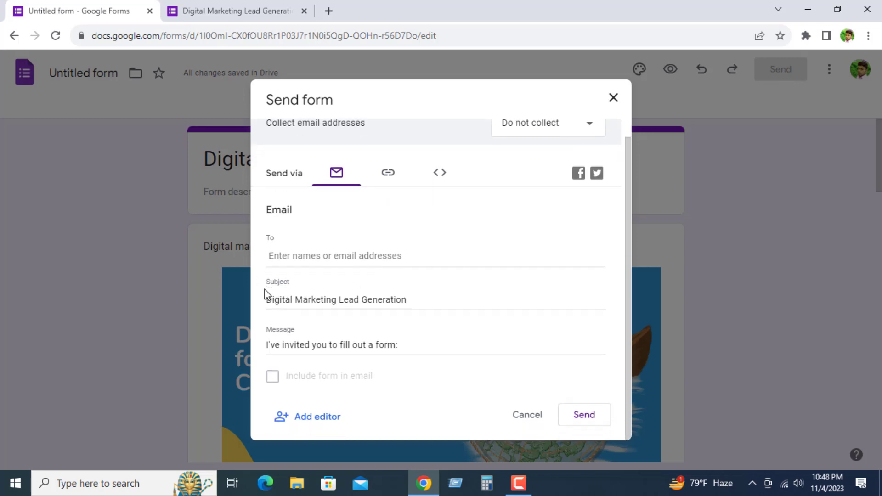
# Step: Add the recipient's e-mail address to the email invitation, picking it from the suggested contacts
pyautogui.click(289, 260)
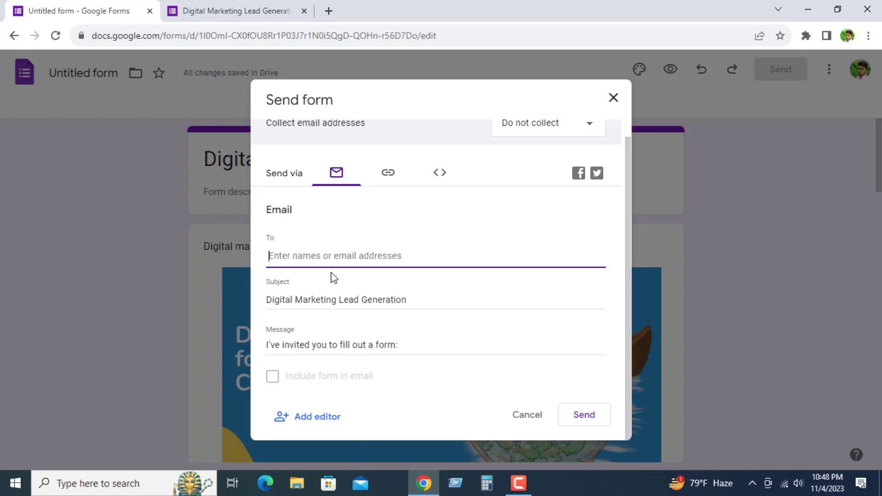
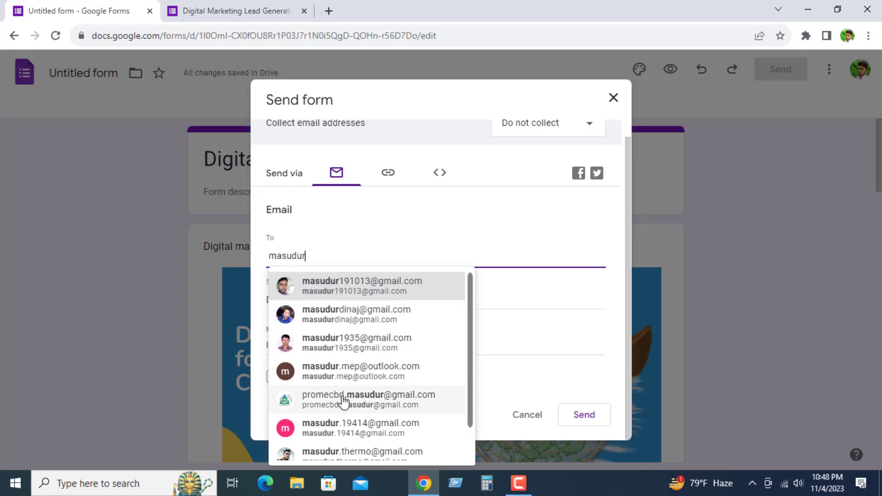
pyautogui.click(356, 381)
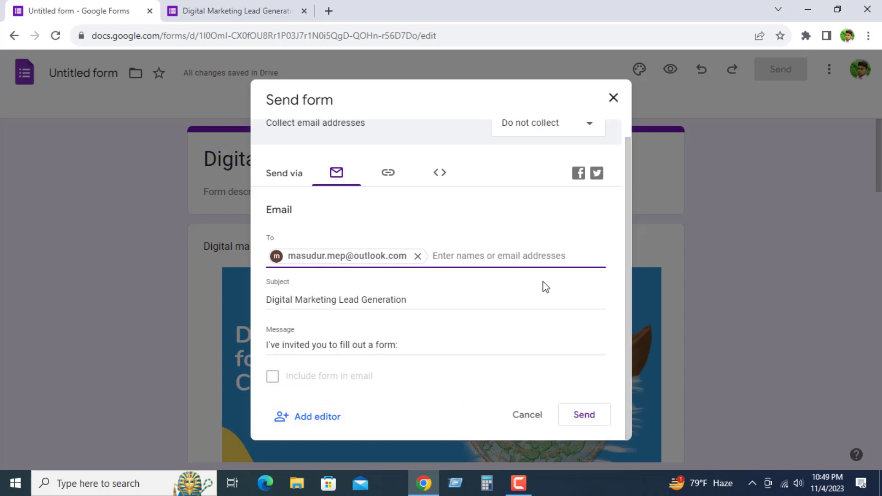
# Step: Switch to sending the form by link, shorten the URL and copy it
pyautogui.click(387, 177)
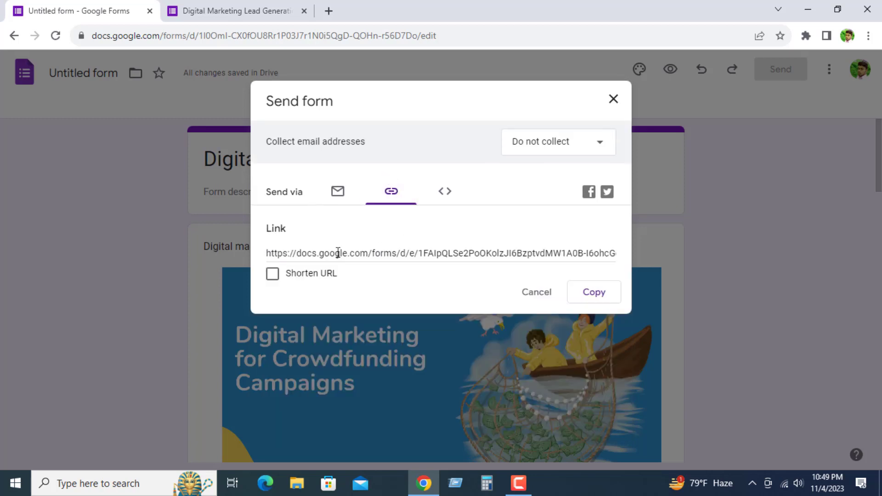
pyautogui.click(271, 274)
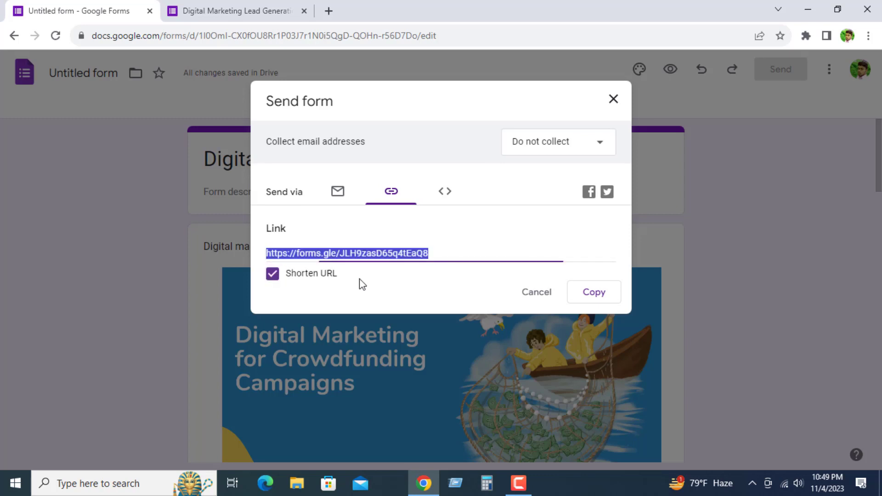
pyautogui.click(610, 291)
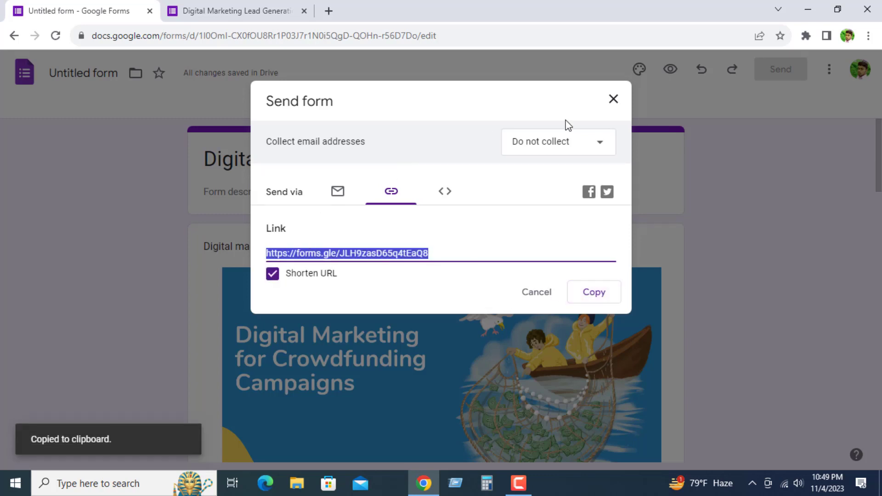
# Step: Open the copied short link in a new browser tab and check the form it loads
pyautogui.click(329, 10)
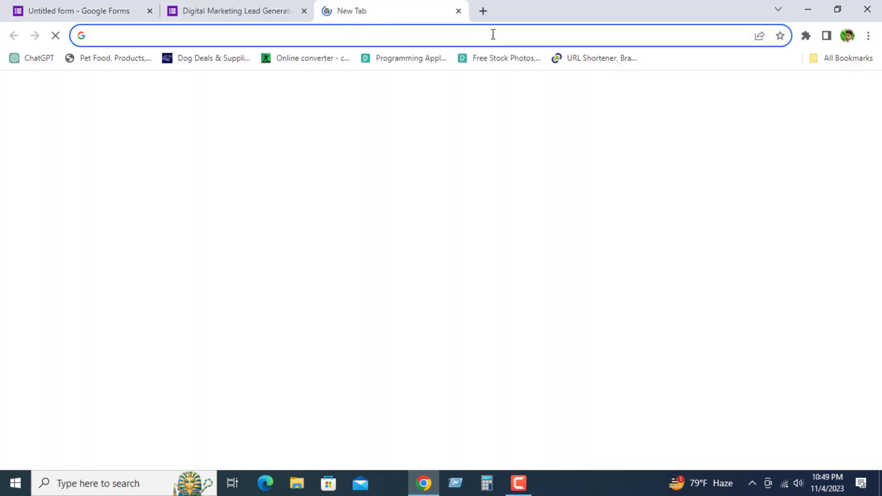
pyautogui.hotkey('ctrl', 'v')
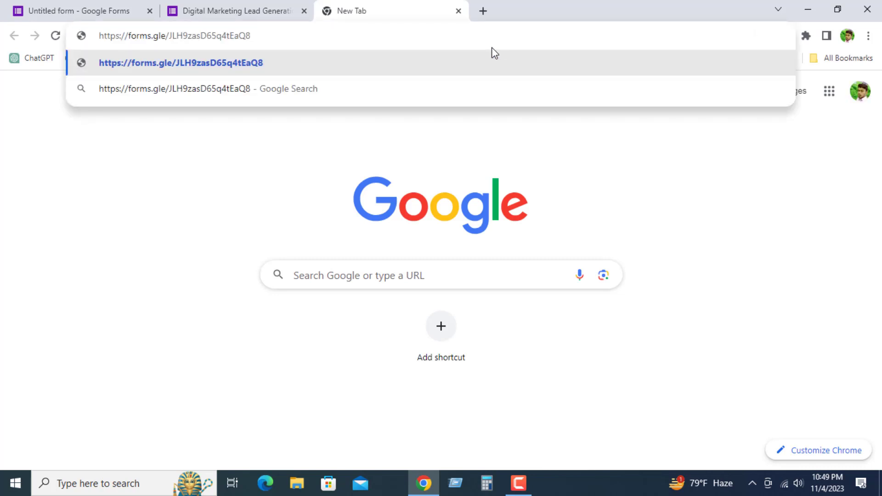
pyautogui.press('Return')
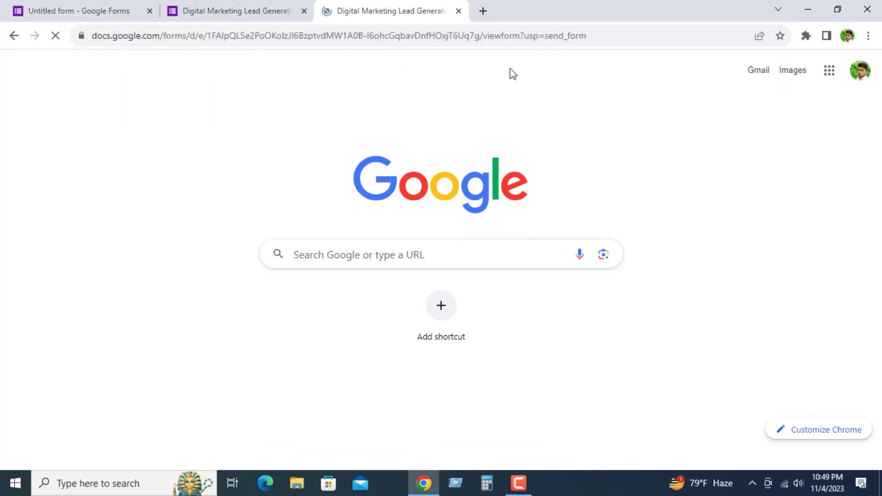
pyautogui.scroll(-2, 378, 250)
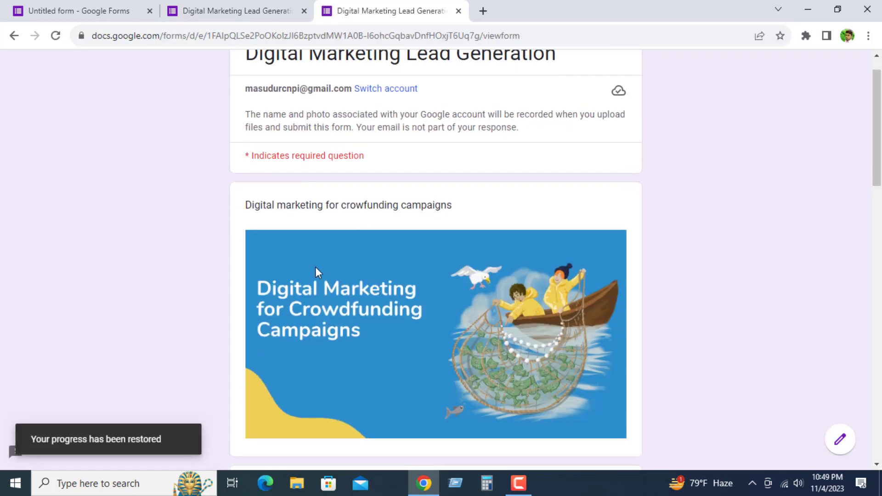
pyautogui.scroll(-6, 498, 238)
pyautogui.scroll(8, 468, 246)
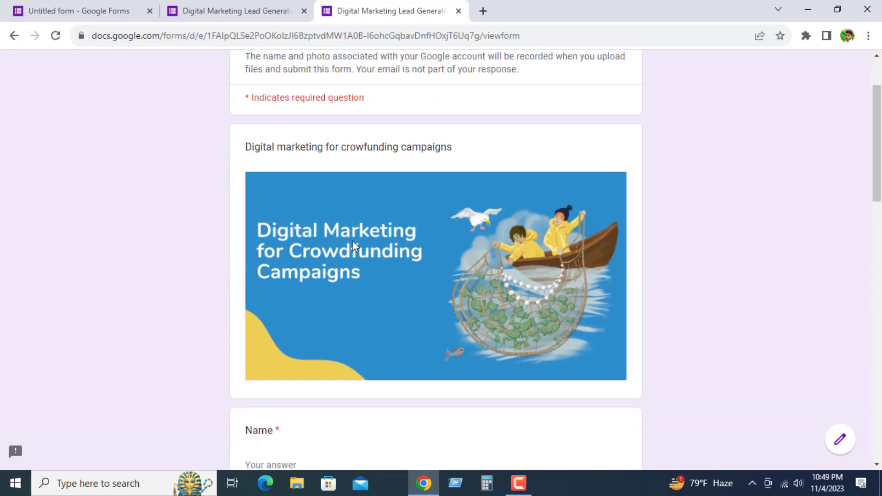
# Step: Look through the shared form's questions and compare it with the preview and the form editor's link
pyautogui.scroll(-20, 303, 77)
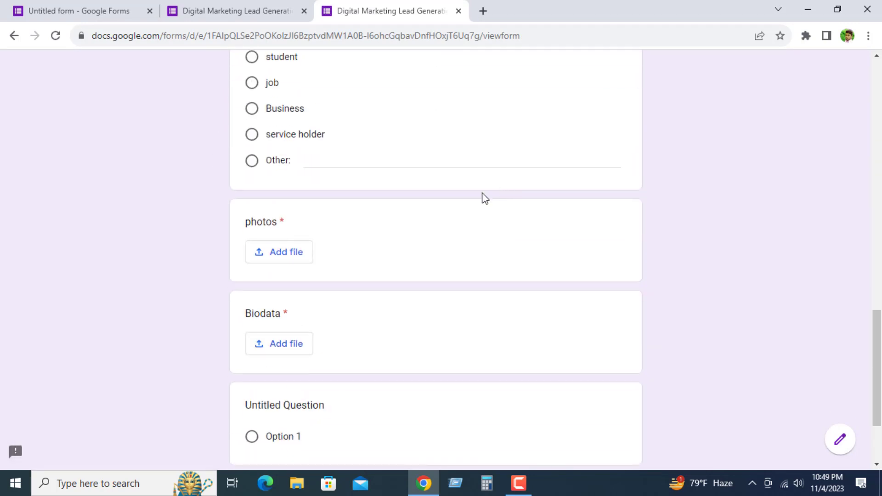
pyautogui.scroll(20, 415, 321)
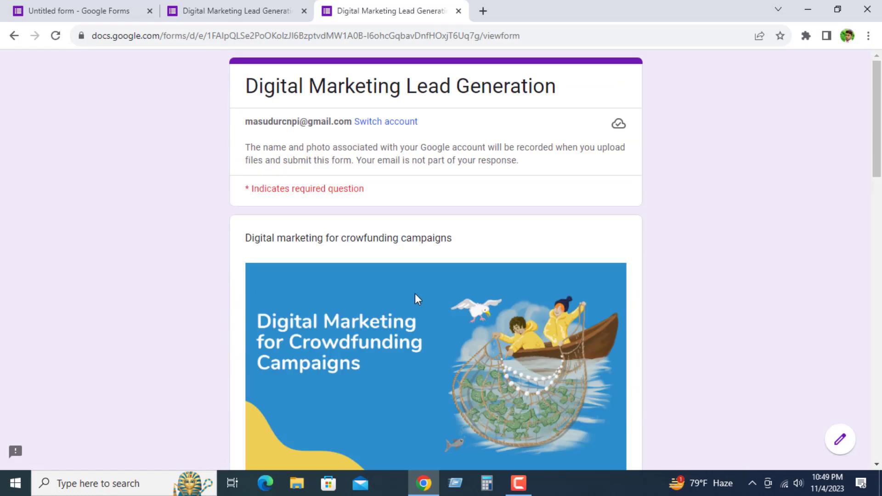
pyautogui.moveTo(203, 83); pyautogui.dragTo(526, 447)
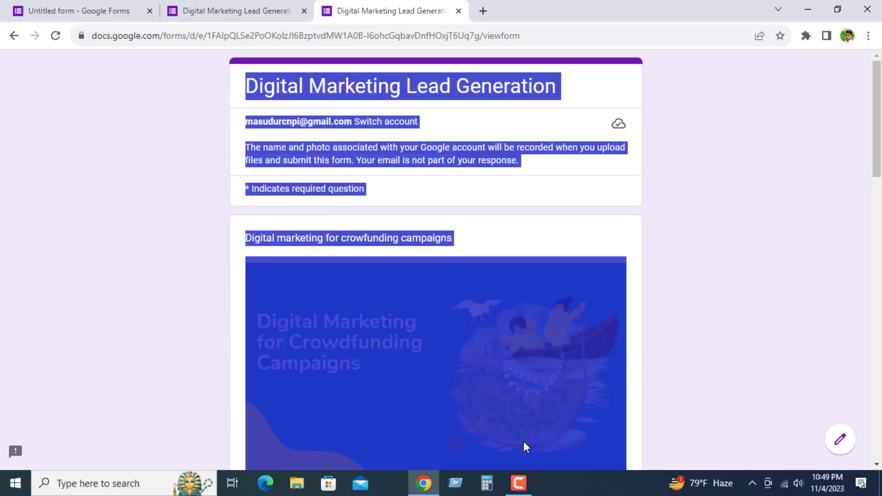
pyautogui.click(611, 262)
pyautogui.scroll(-20, 499, 332)
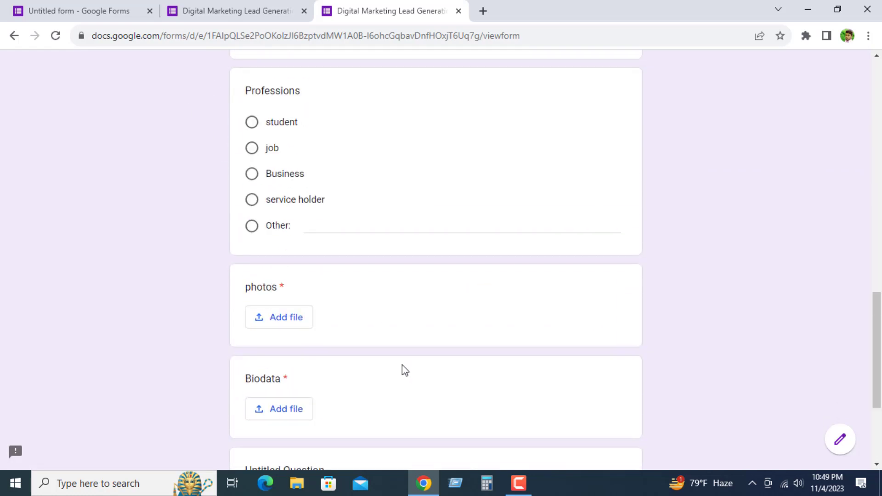
pyautogui.scroll(20, 384, 356)
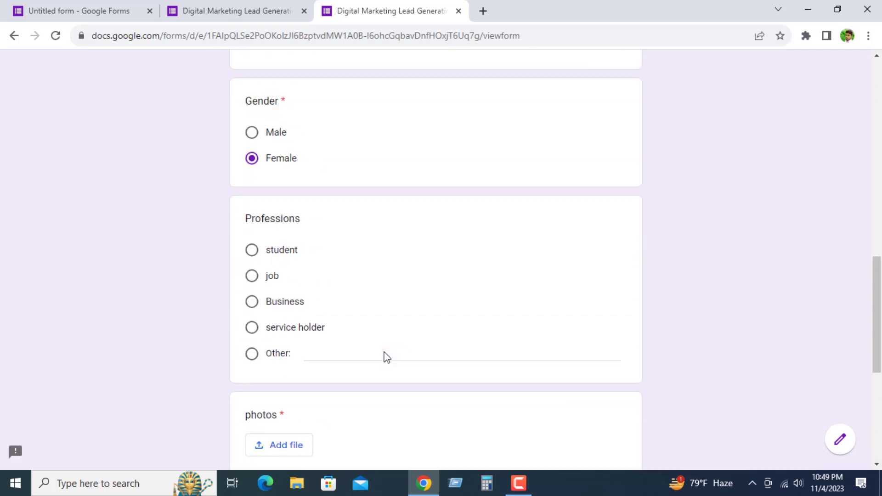
pyautogui.click(237, 11)
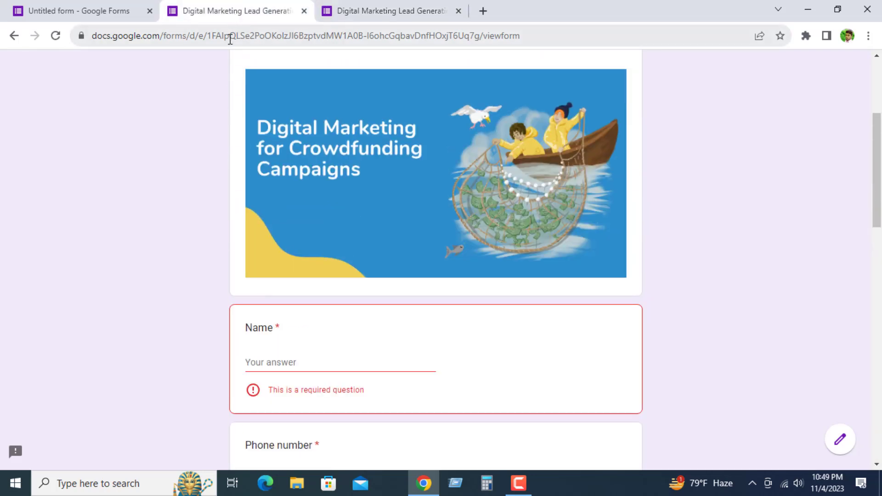
pyautogui.click(96, 6)
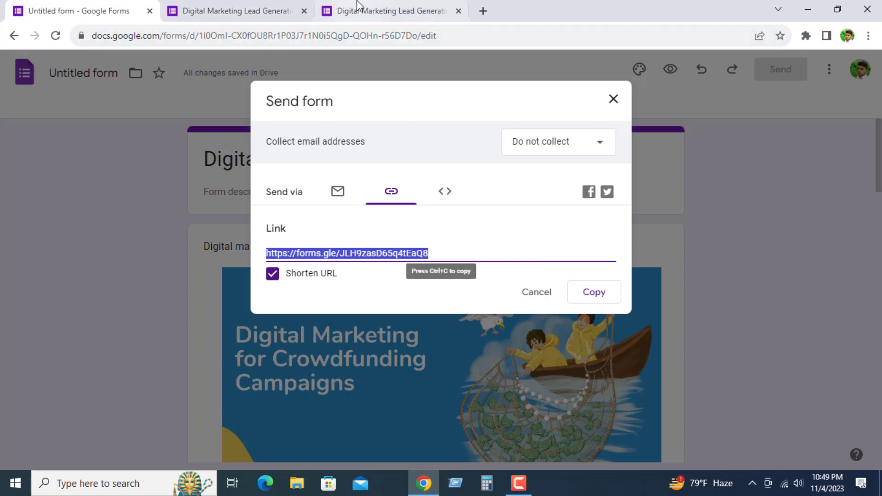
# Step: Return to the form loaded from the short link and enter the respondent's name and phone number
pyautogui.click(397, 7)
pyautogui.scroll(-4, 303, 240)
pyautogui.scroll(1, 280, 216)
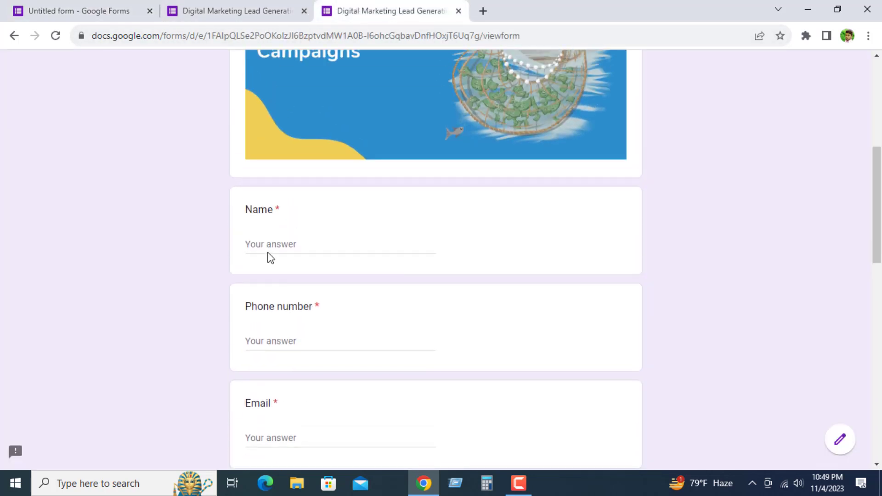
pyautogui.click(274, 240)
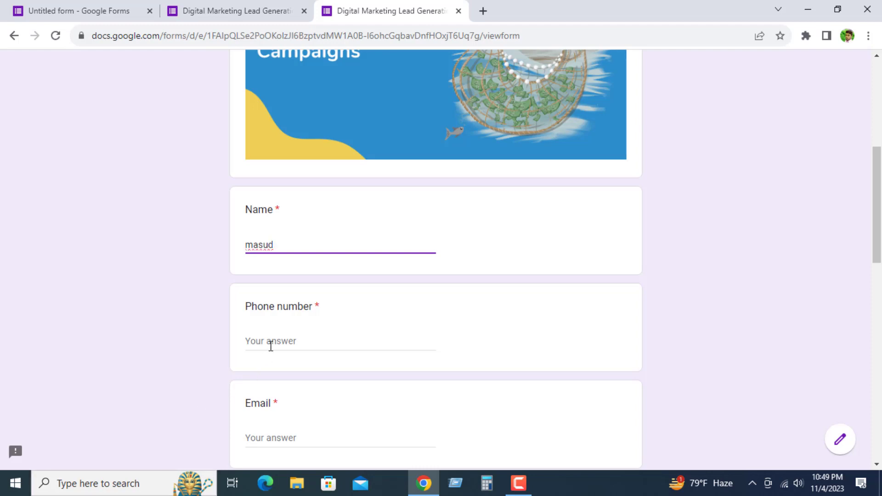
pyautogui.click(273, 342)
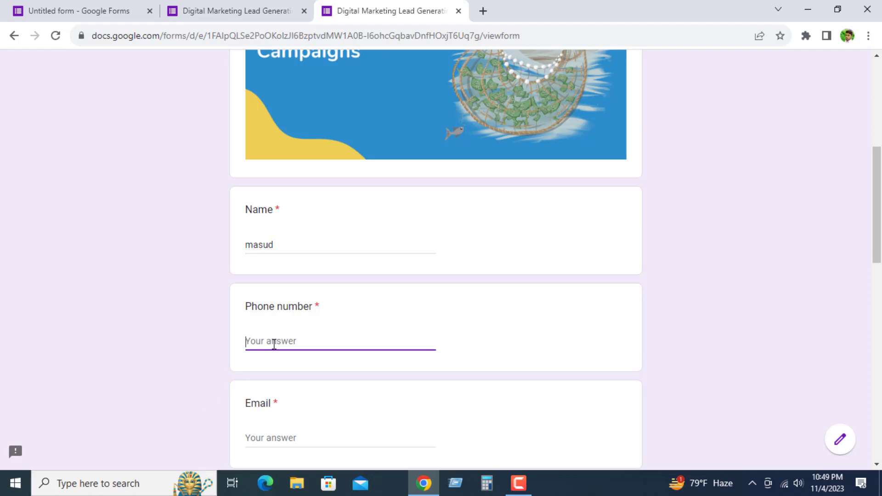
# Step: Fill in the respondent's e-mail address in the Email question
pyautogui.scroll(-2, 354, 248)
pyautogui.click(274, 375)
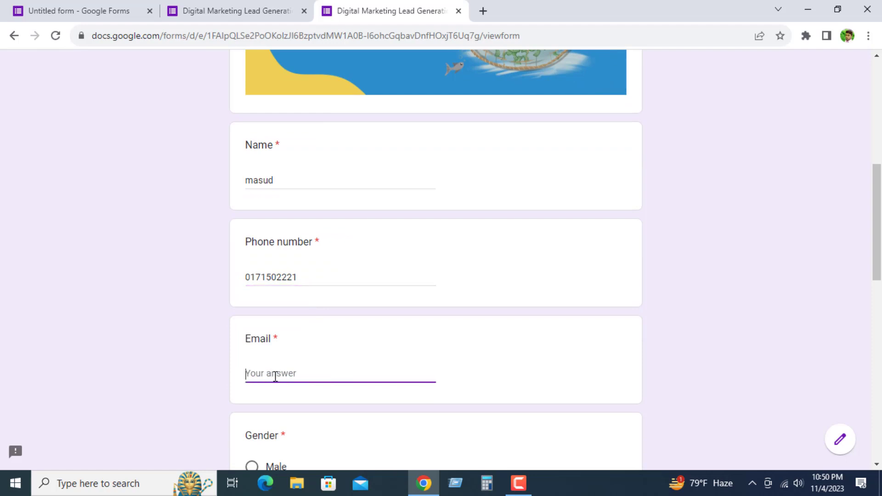
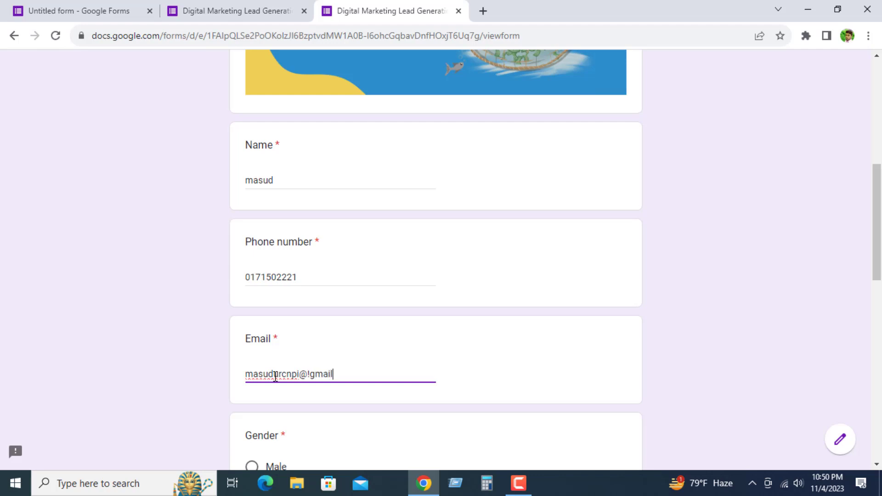
# Step: Answer the Gender question with Male and the Professions question with job
pyautogui.scroll(-3, 225, 358)
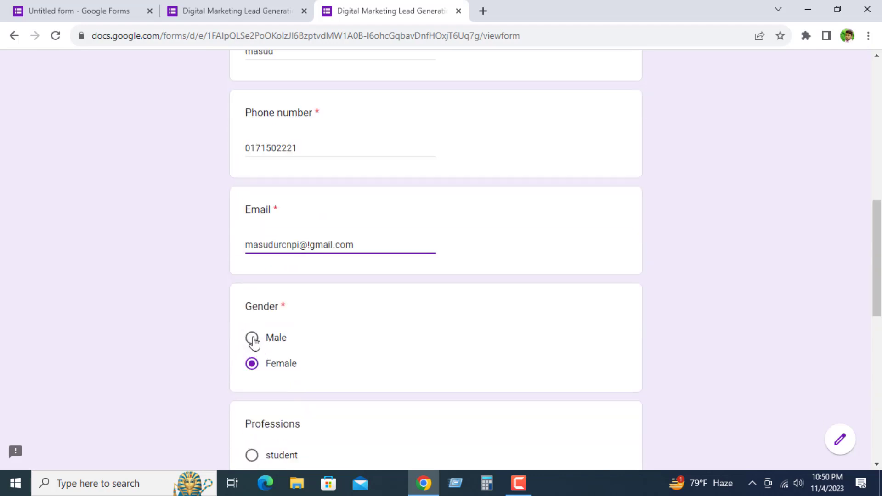
pyautogui.click(252, 338)
pyautogui.scroll(-3, 266, 384)
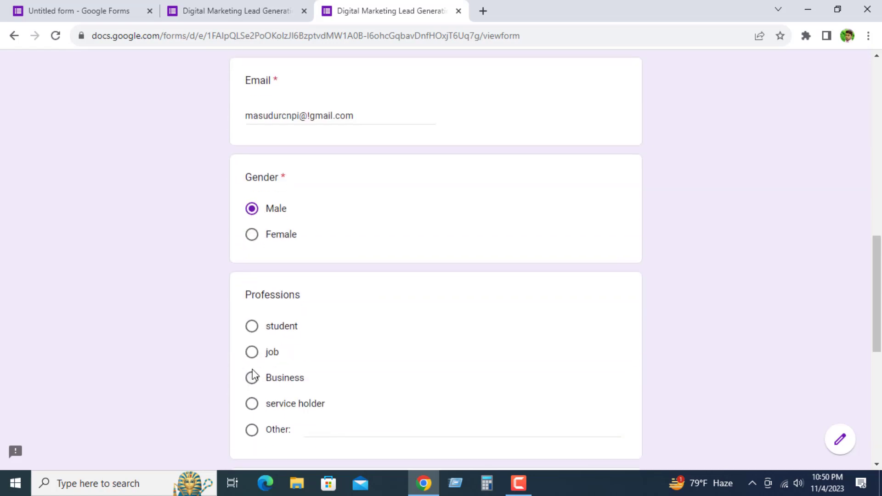
pyautogui.click(251, 353)
pyautogui.click(252, 378)
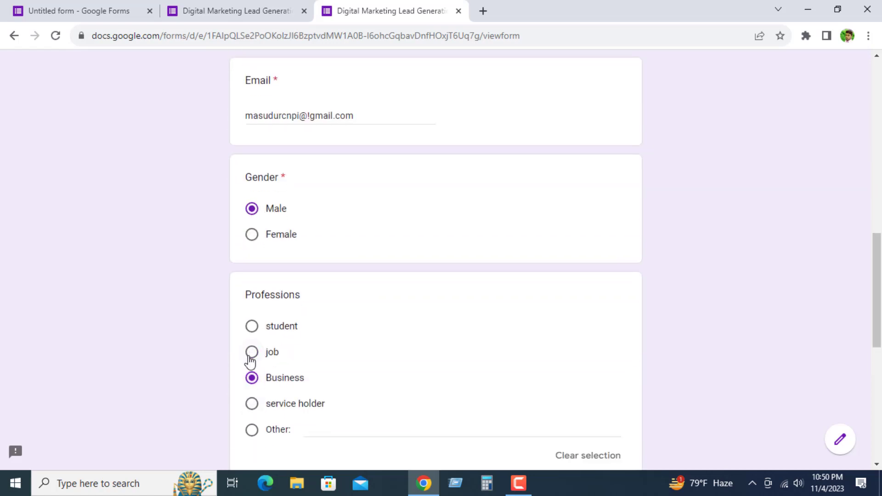
pyautogui.click(252, 352)
# Step: Upload the JPG whose name begins with "কম্পিউটার ডিগ্রি ছাড়াই" from Downloads as the photos answer
pyautogui.scroll(-6, 295, 355)
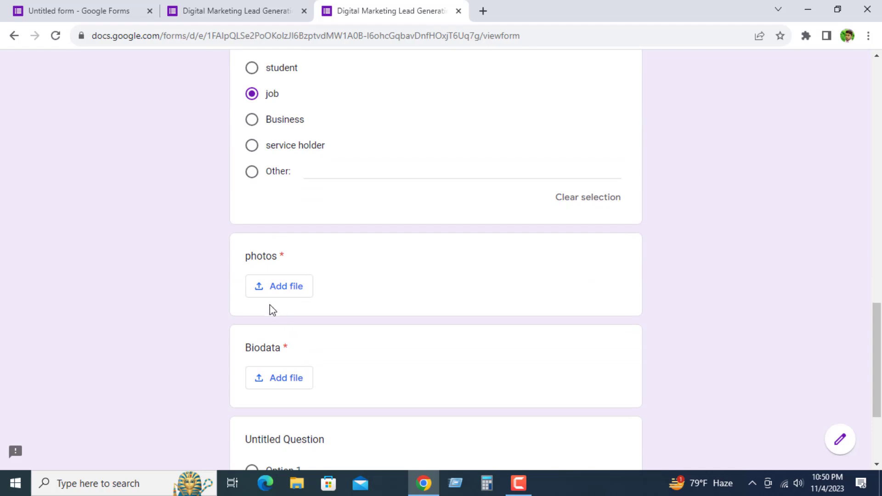
pyautogui.click(284, 294)
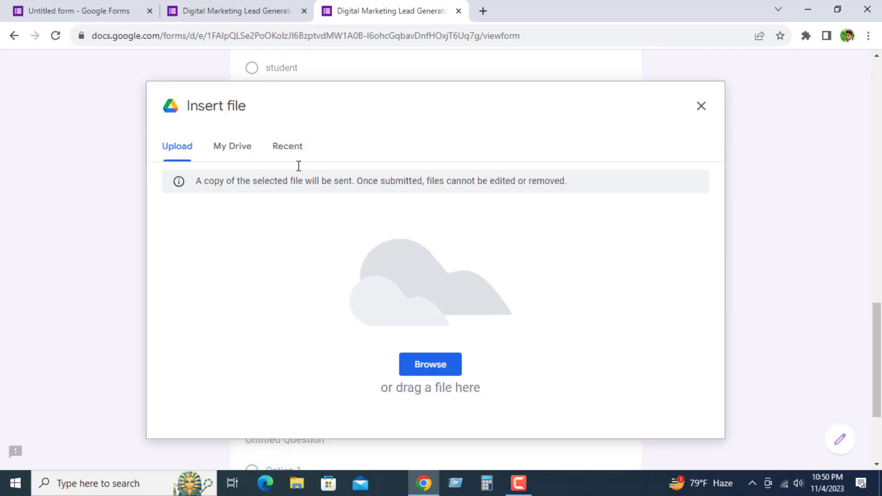
pyautogui.click(426, 363)
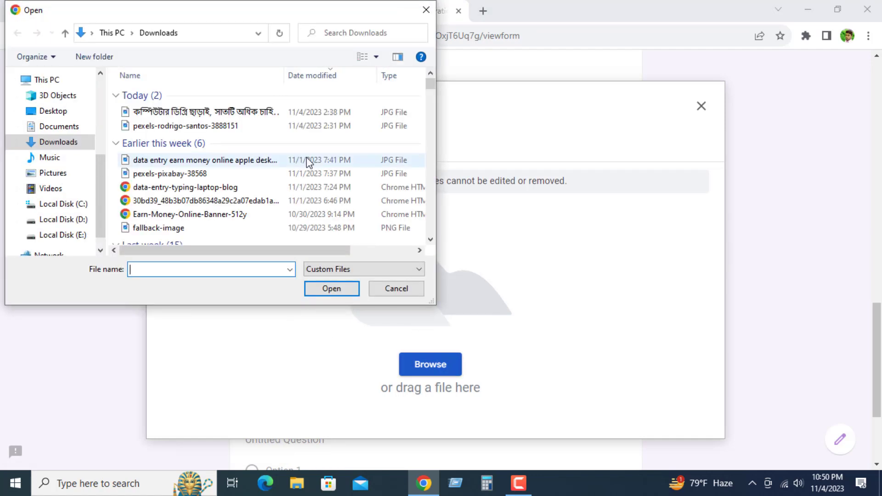
pyautogui.click(166, 114)
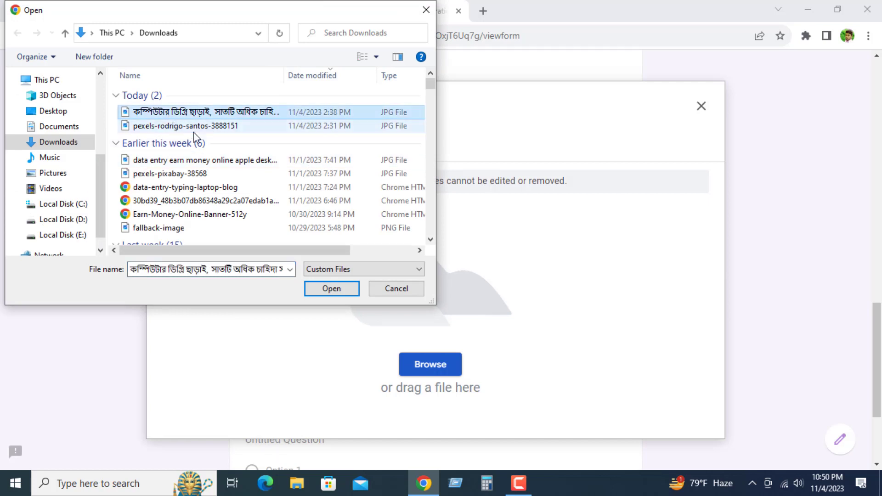
pyautogui.click(328, 288)
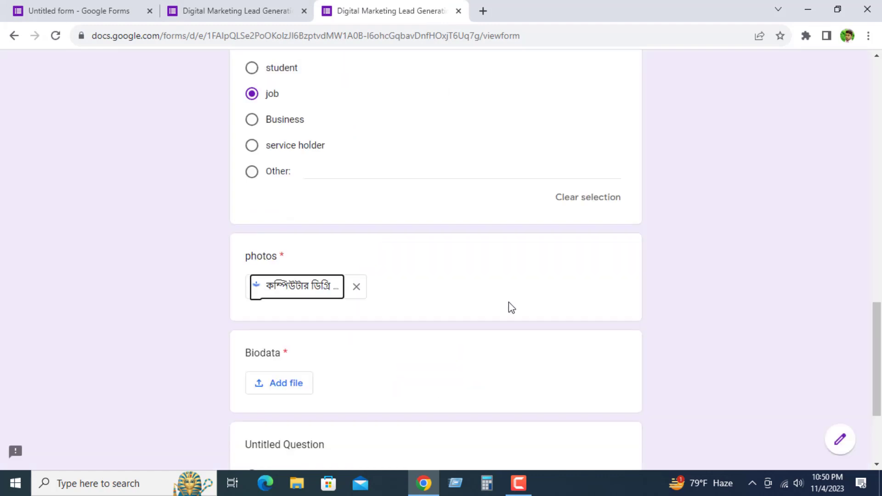
# Step: Upload the respondent's CV Word document from Downloads as the Biodata answer
pyautogui.scroll(-1, 262, 367)
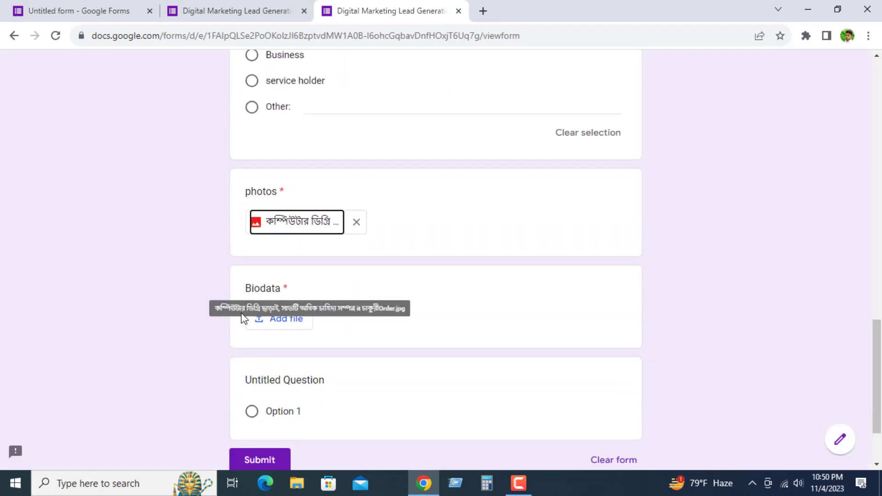
pyautogui.click(276, 322)
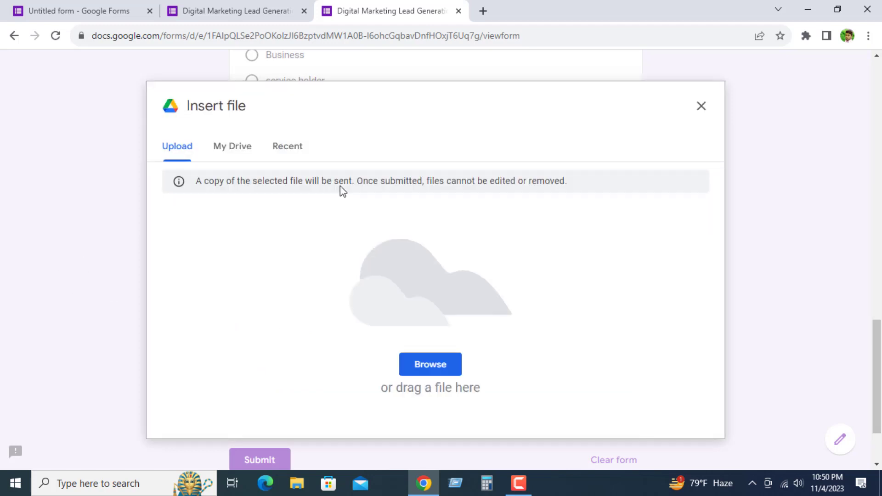
pyautogui.click(421, 367)
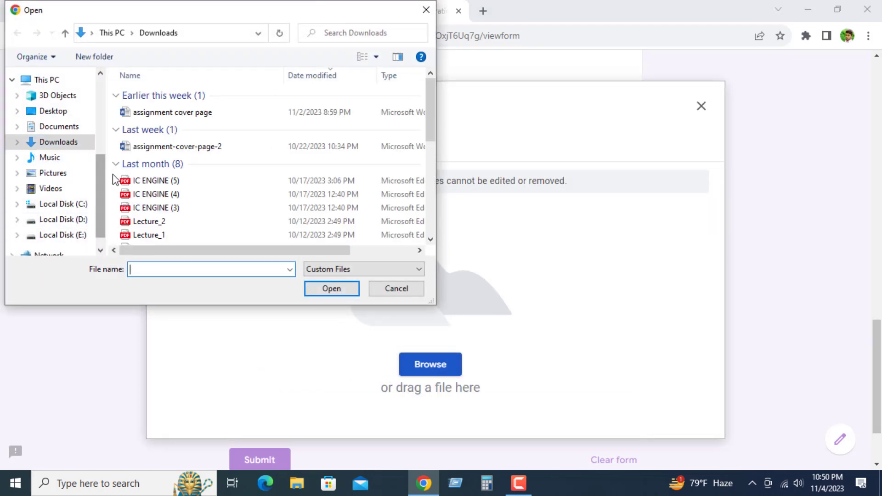
pyautogui.scroll(-1, 146, 184)
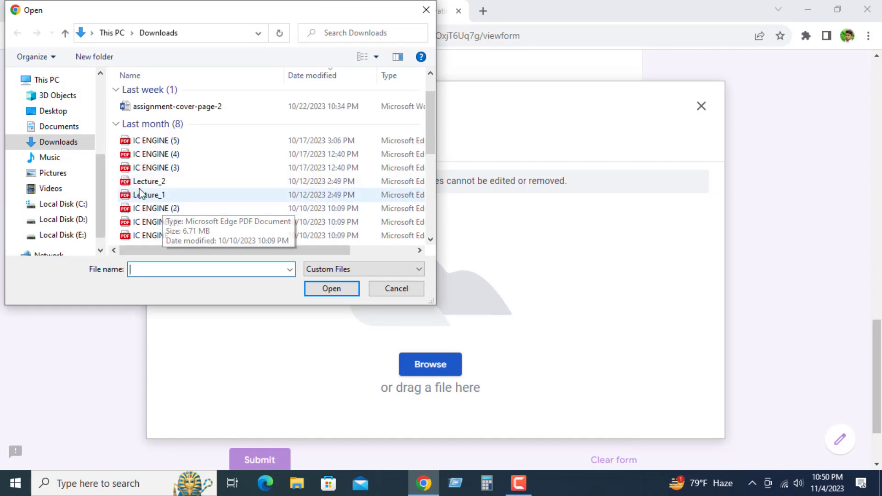
pyautogui.scroll(-1, 152, 207)
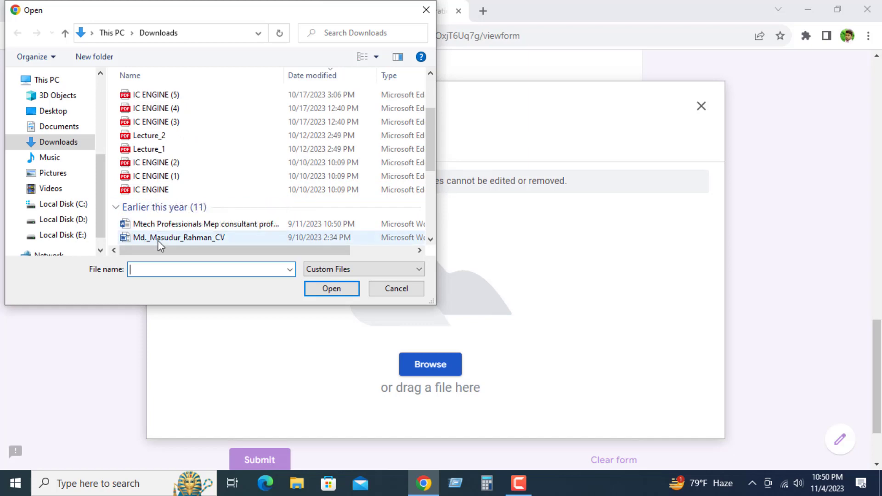
pyautogui.click(179, 239)
pyautogui.click(331, 289)
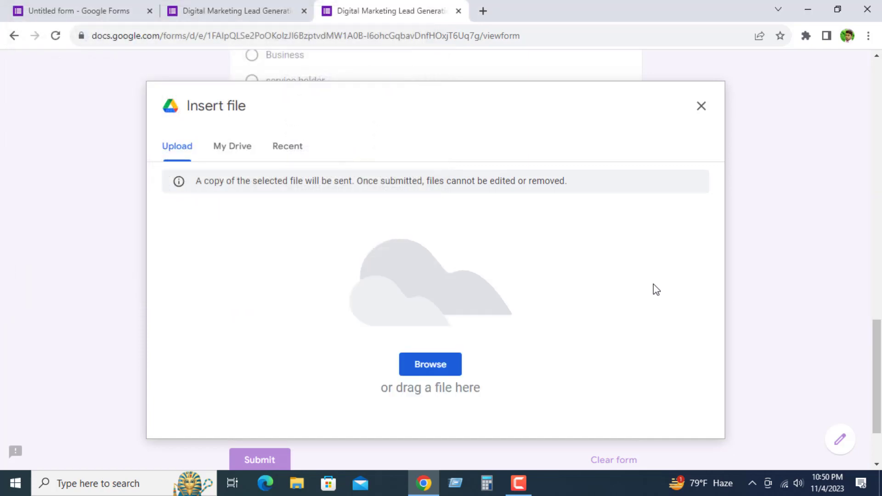
# Step: Submit the completed form and read the confirmation page
pyautogui.scroll(-3, 377, 328)
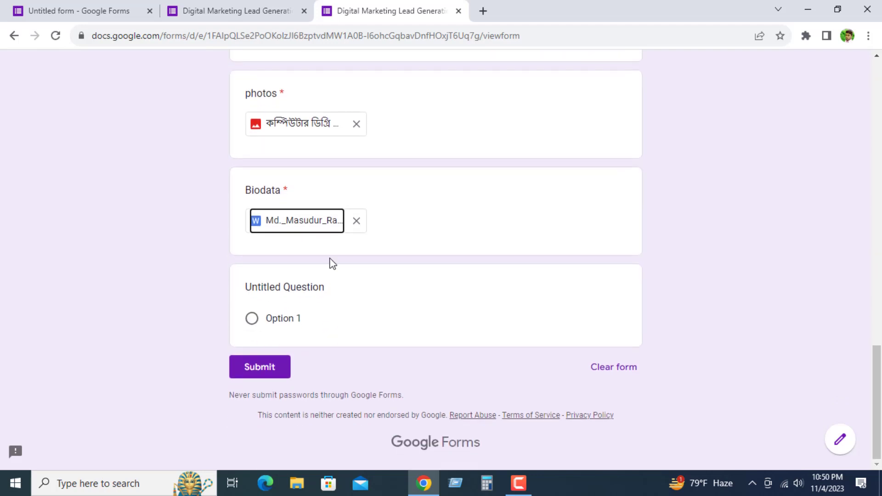
pyautogui.click(261, 371)
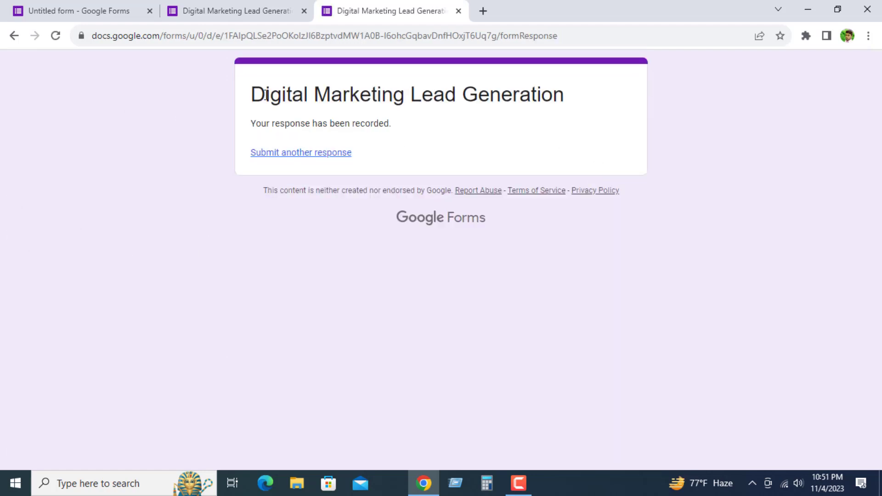
pyautogui.moveTo(266, 95); pyautogui.dragTo(623, 97)
pyautogui.click(591, 123)
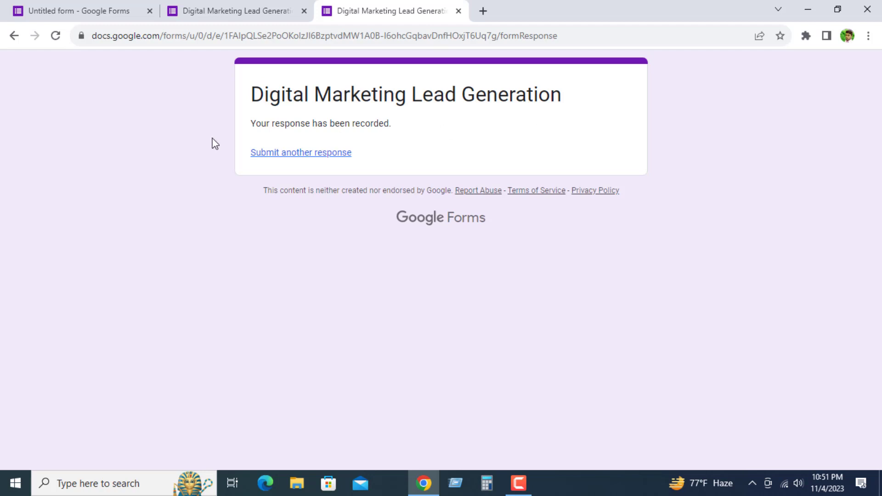
pyautogui.moveTo(271, 123); pyautogui.dragTo(416, 134)
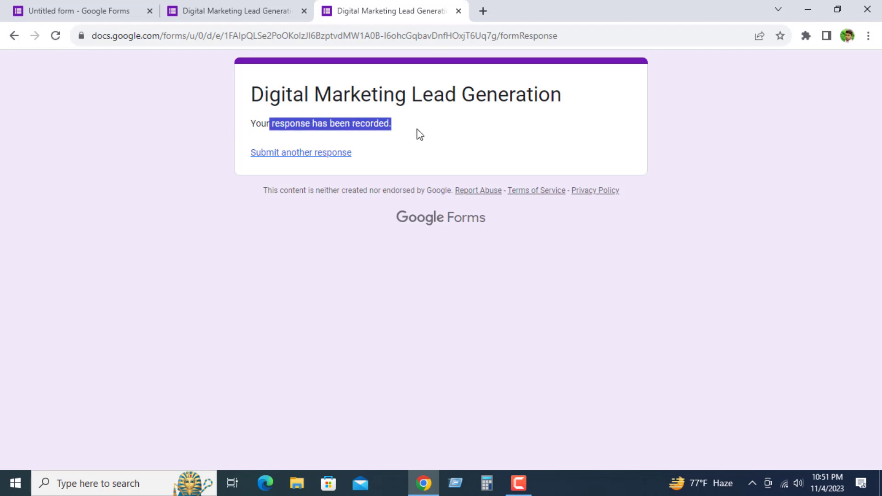
pyautogui.click(433, 138)
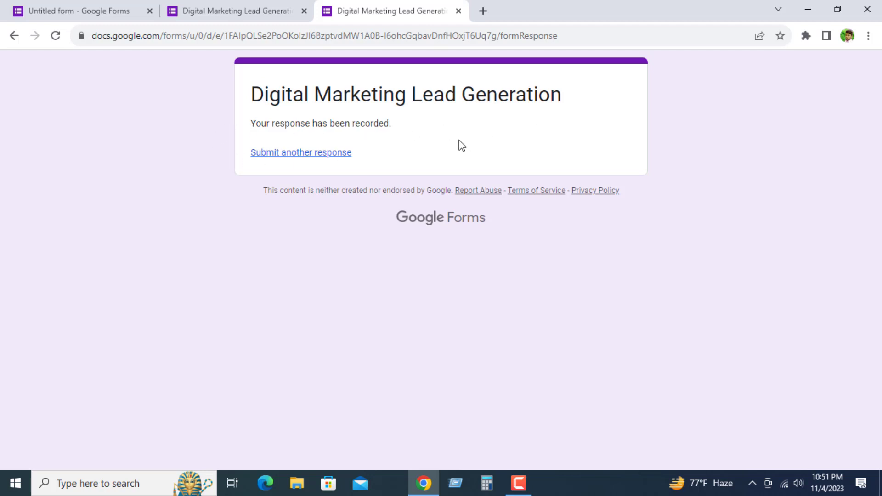
pyautogui.moveTo(399, 138); pyautogui.dragTo(265, 112)
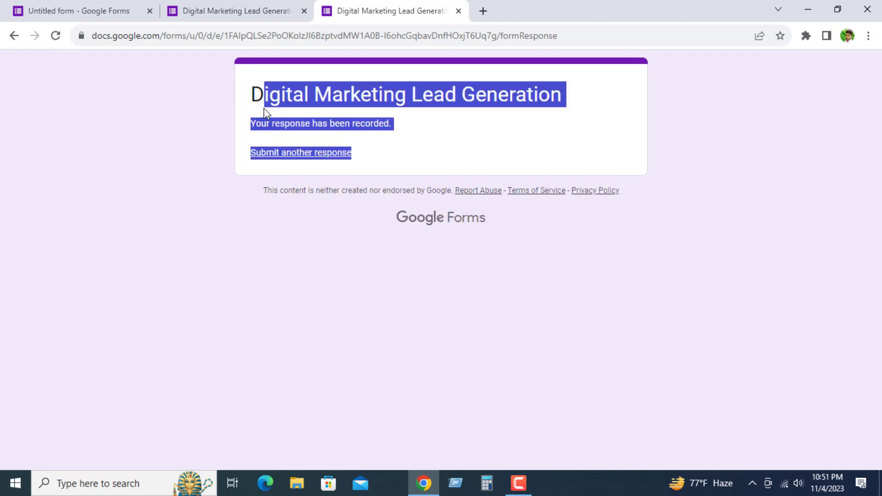
pyautogui.click(251, 100)
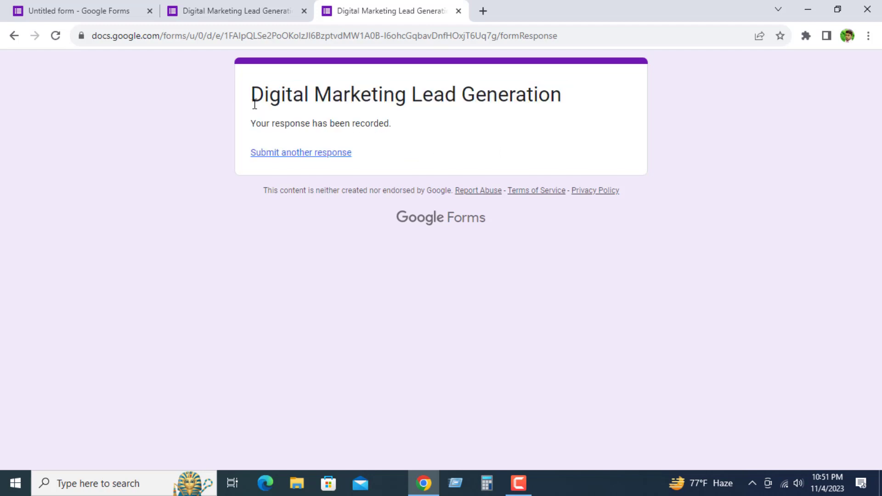
# Step: Return to the form editor and close the form's sending options
pyautogui.click(92, 11)
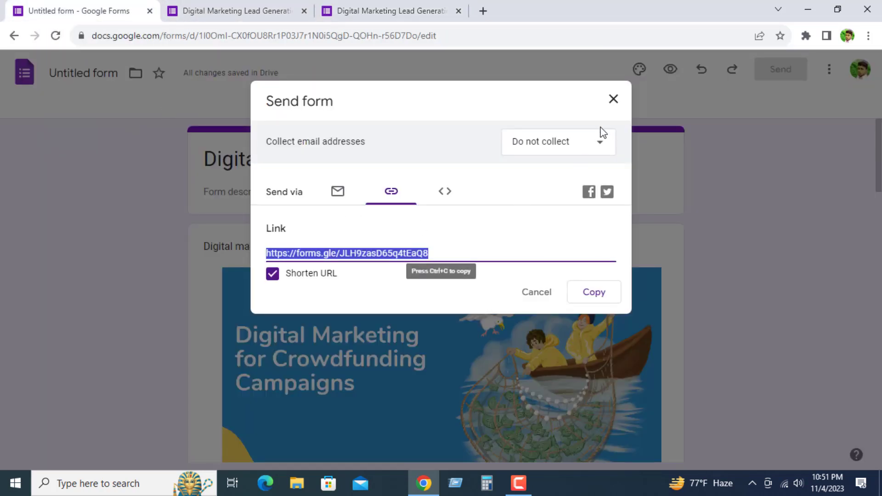
pyautogui.click(613, 99)
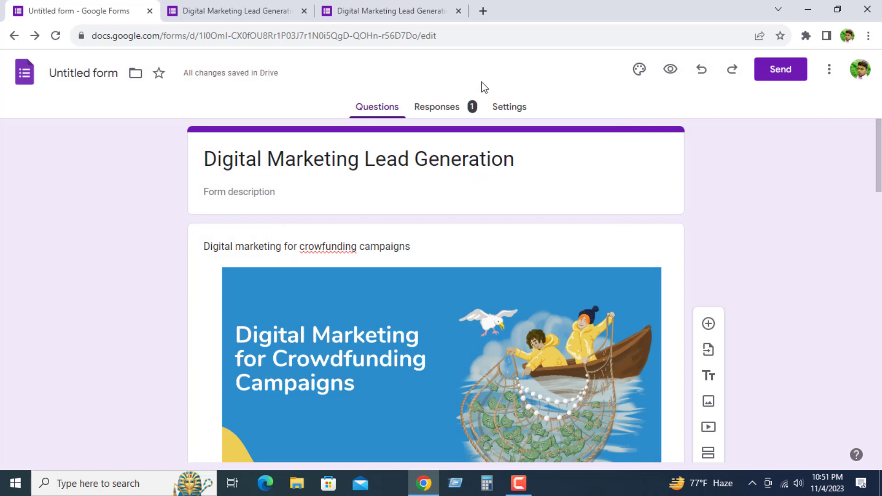
# Step: Examine the form's response summary, covering the name, phone, email, gender, professions, photos and Biodata answers
pyautogui.click(430, 111)
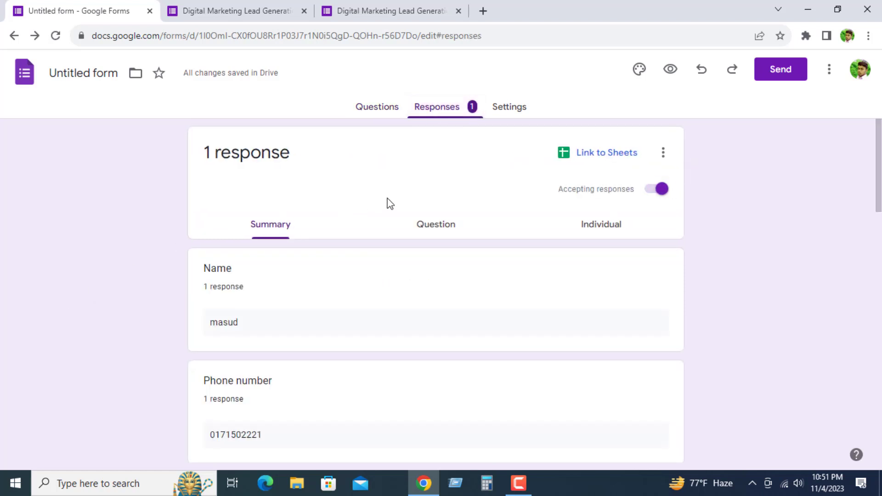
pyautogui.scroll(-1, 197, 289)
pyautogui.scroll(-2, 322, 257)
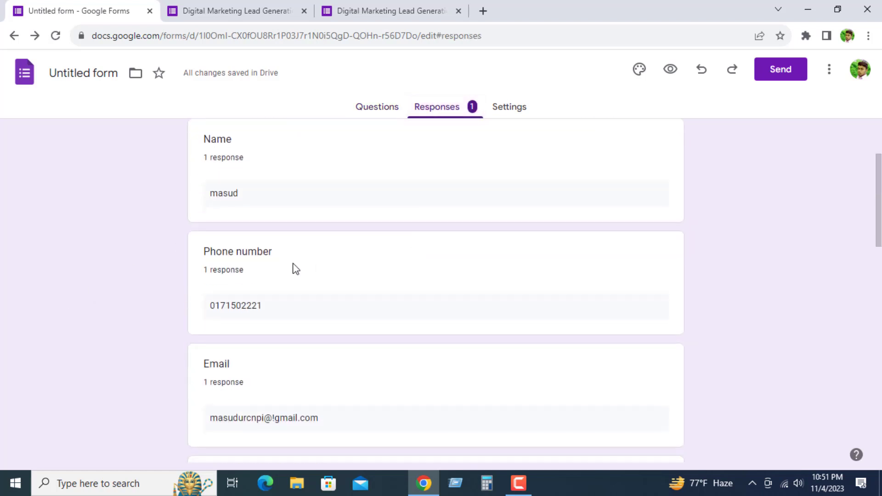
pyautogui.scroll(-2, 176, 288)
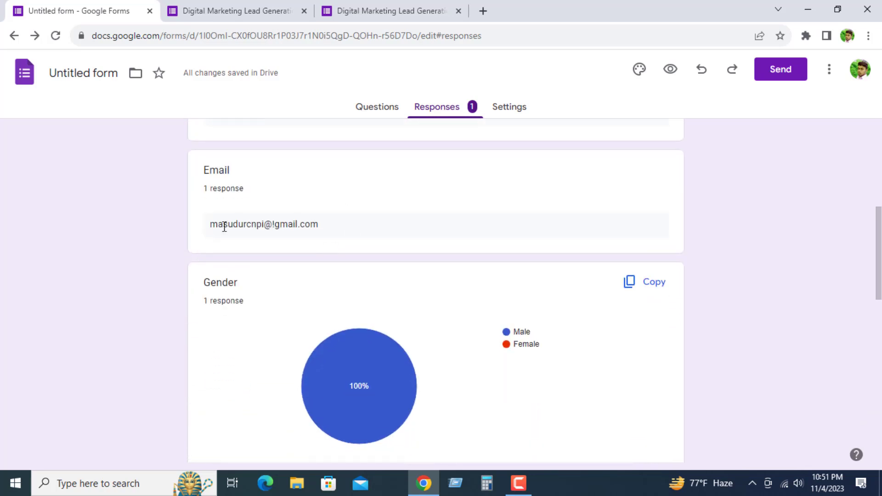
pyautogui.scroll(-3, 377, 221)
pyautogui.scroll(1, 464, 224)
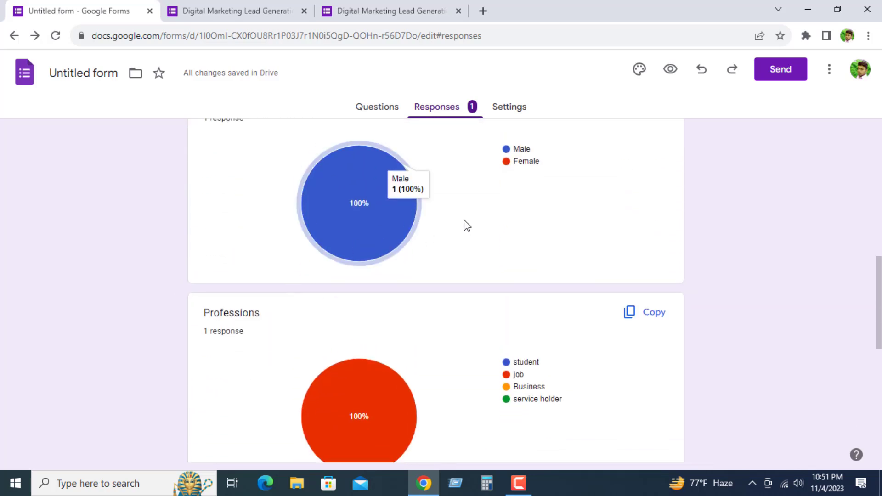
pyautogui.moveTo(342, 237)
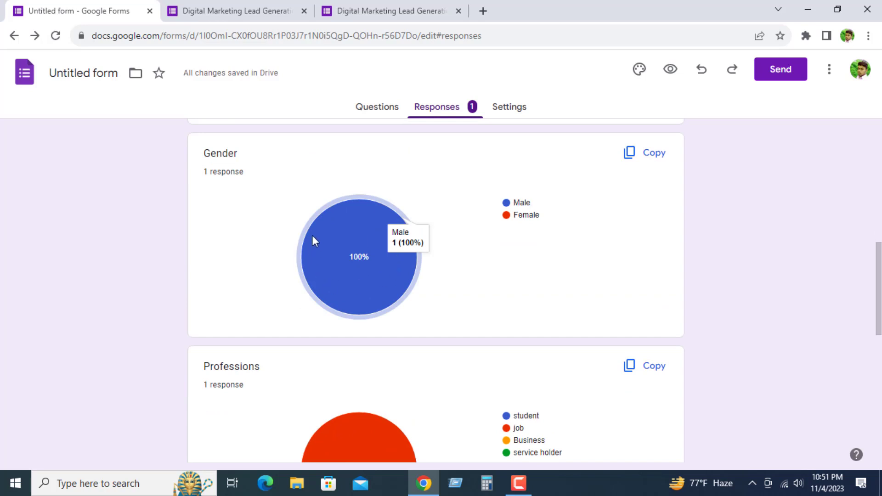
pyautogui.scroll(-2, 356, 274)
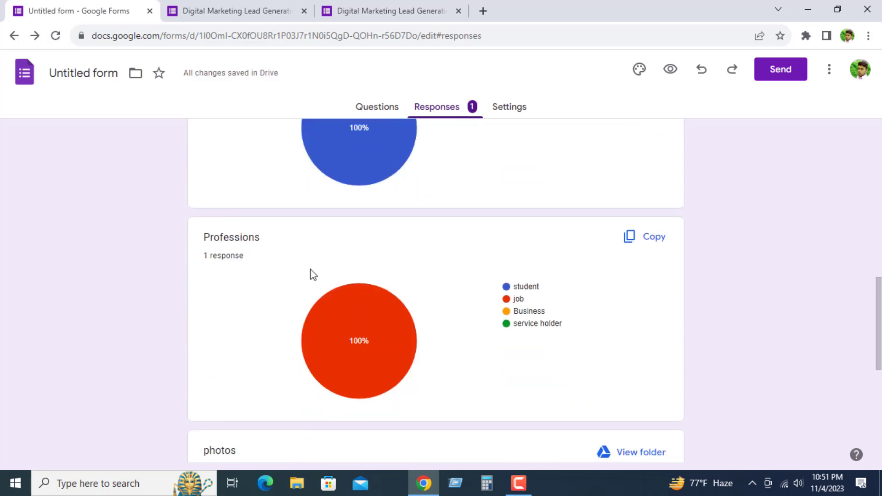
pyautogui.moveTo(344, 331)
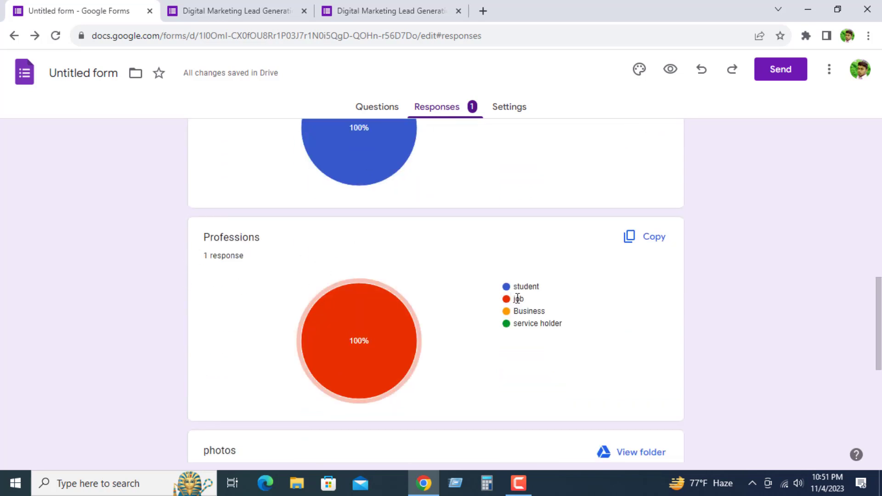
pyautogui.moveTo(384, 320)
pyautogui.scroll(-5, 351, 341)
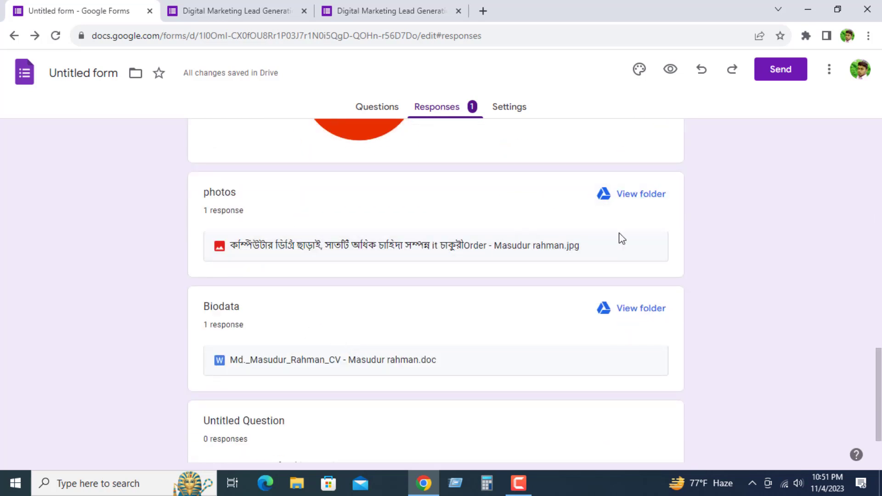
pyautogui.scroll(-2, 436, 238)
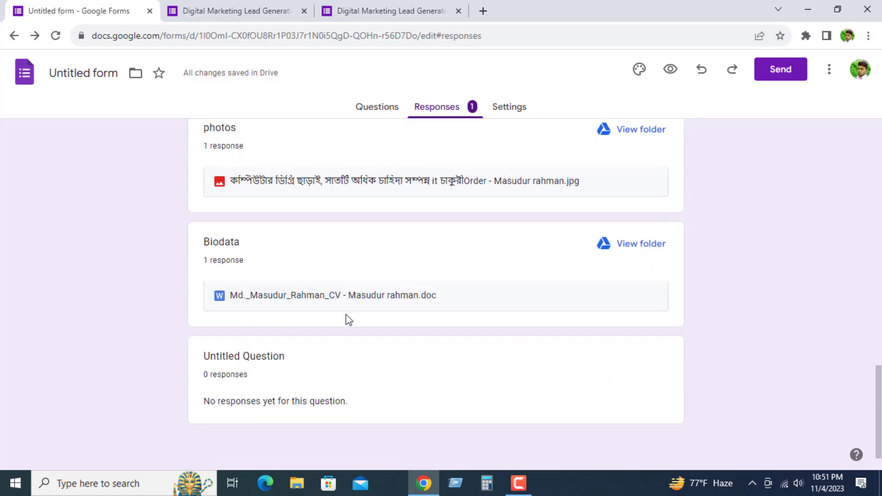
pyautogui.scroll(-1, 368, 315)
pyautogui.scroll(15, 401, 301)
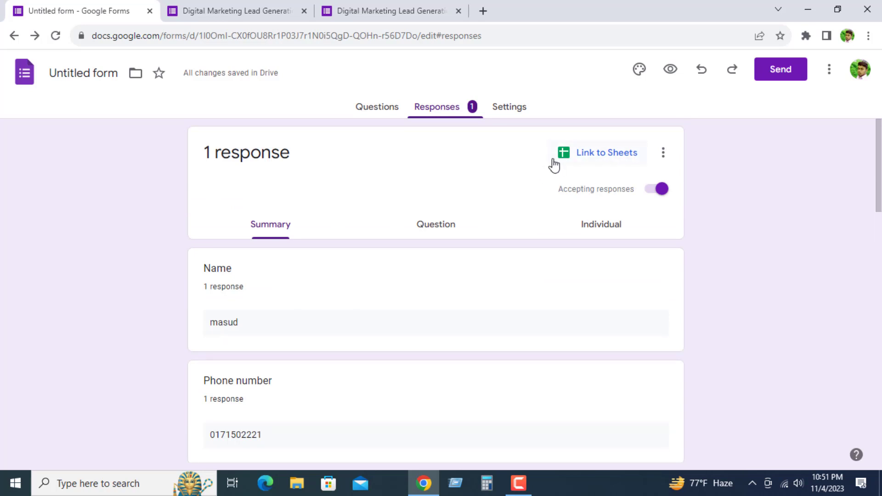
# Step: Link the form responses to a newly created spreadsheet and open it in Google Sheets
pyautogui.click(603, 155)
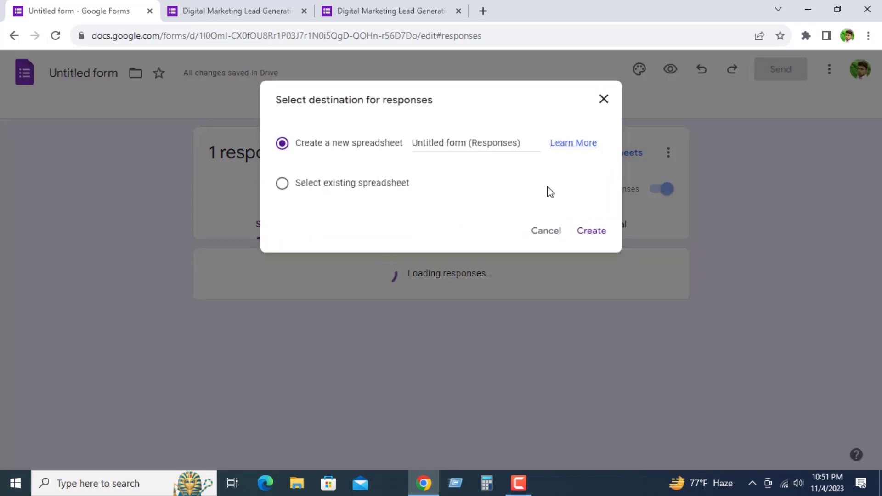
pyautogui.click(587, 237)
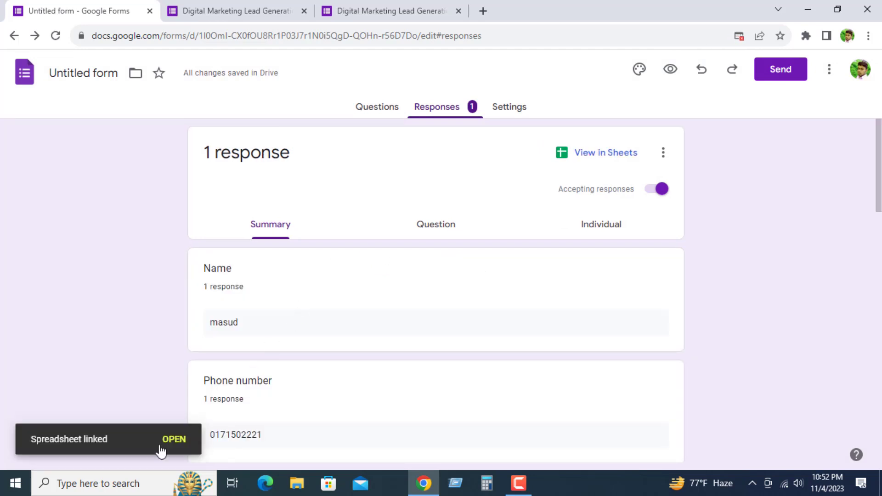
pyautogui.click(597, 157)
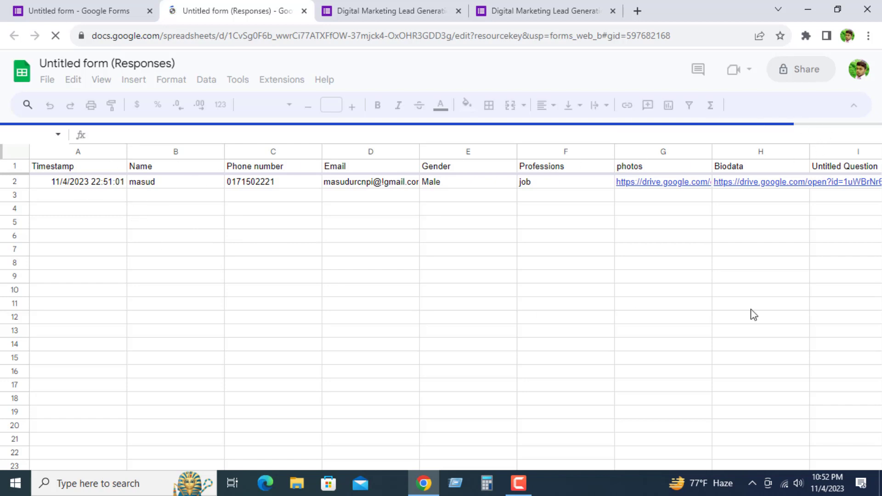
# Step: Examine the submitted response's row in the spreadsheet across all columns, from Timestamp to Untitled Question
pyautogui.scroll(-7, 393, 316)
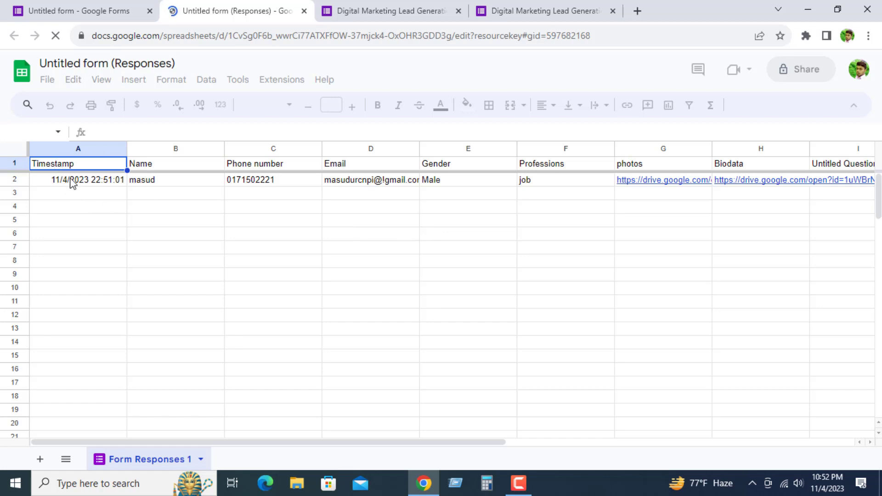
pyautogui.click(106, 184)
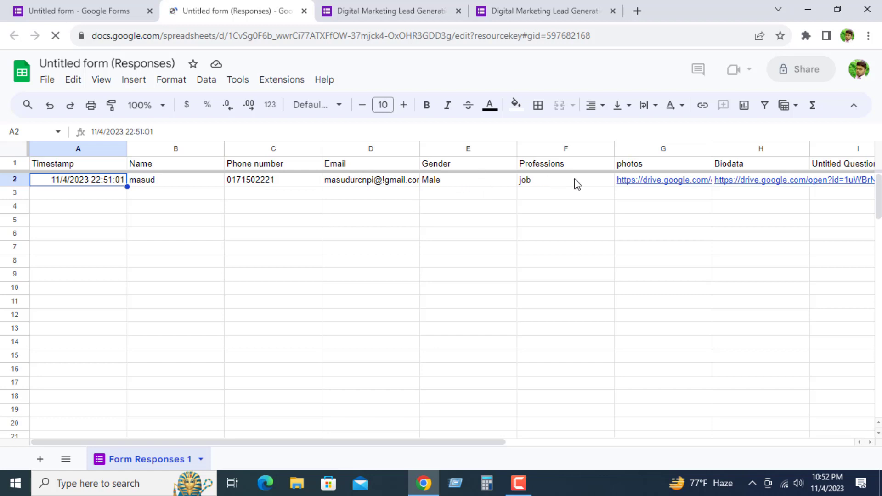
pyautogui.moveTo(419, 443); pyautogui.dragTo(606, 443)
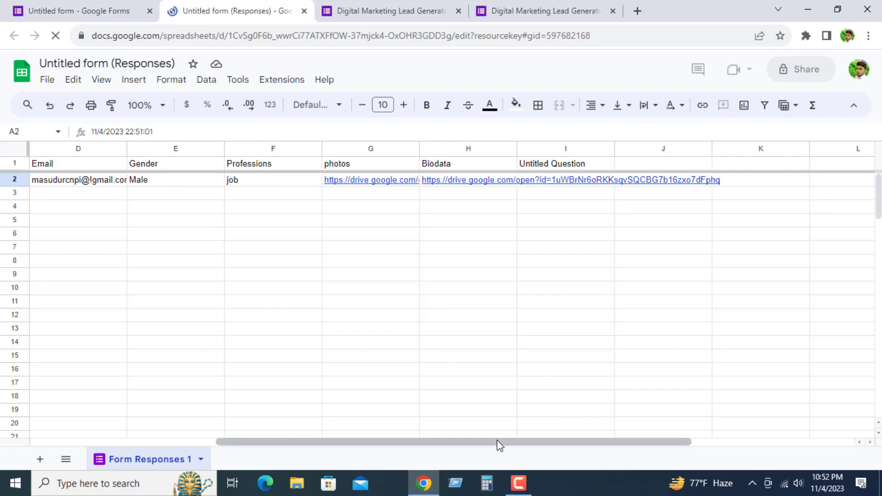
pyautogui.moveTo(498, 443); pyautogui.dragTo(399, 438)
pyautogui.moveTo(277, 403); pyautogui.dragTo(122, 390)
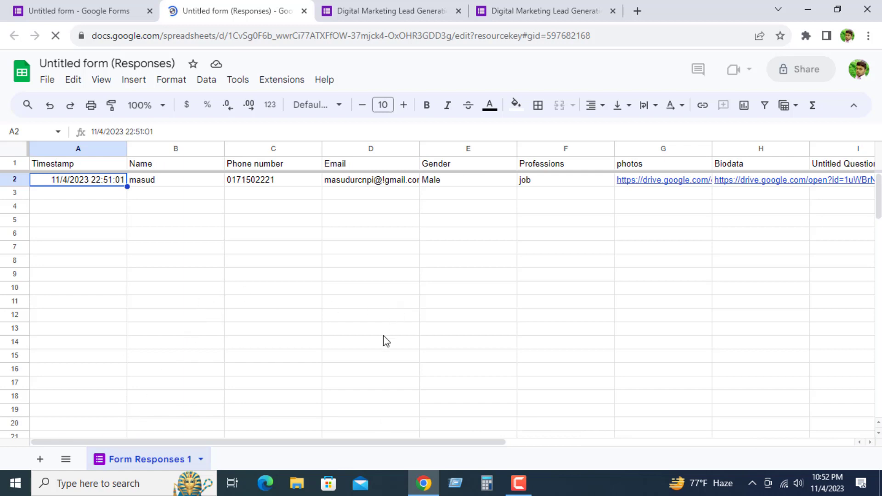